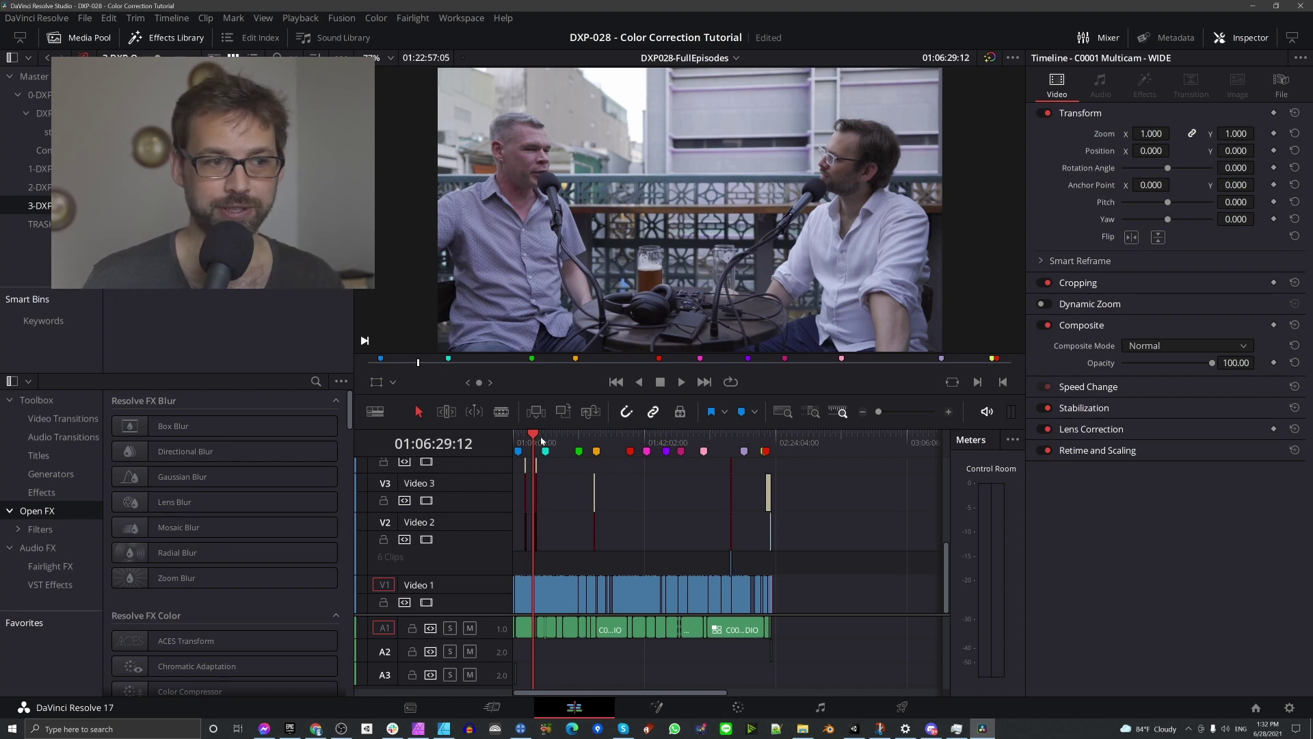
# - Scrub the episode to the close-up of the speaker in the grey patterned shirt, then open the intermediate bin
pyautogui.click(543, 442)
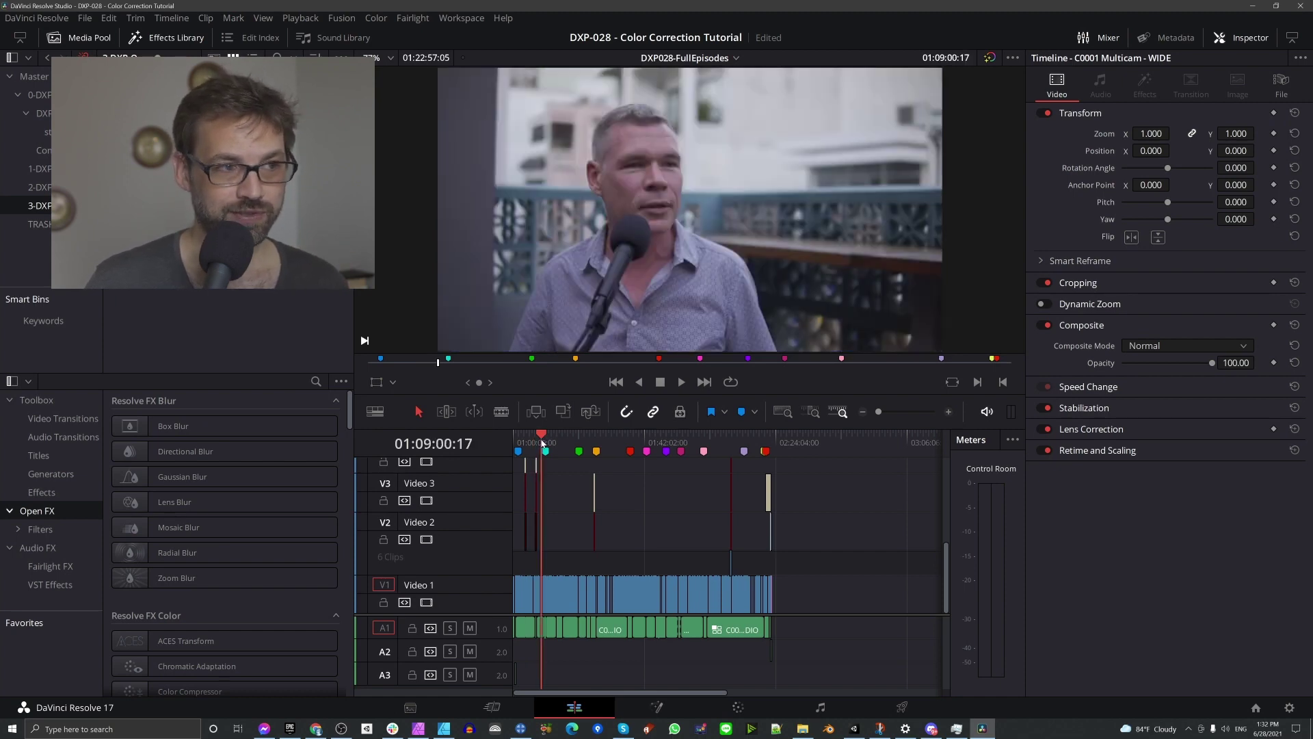
pyautogui.moveTo(543, 442); pyautogui.dragTo(757, 432)
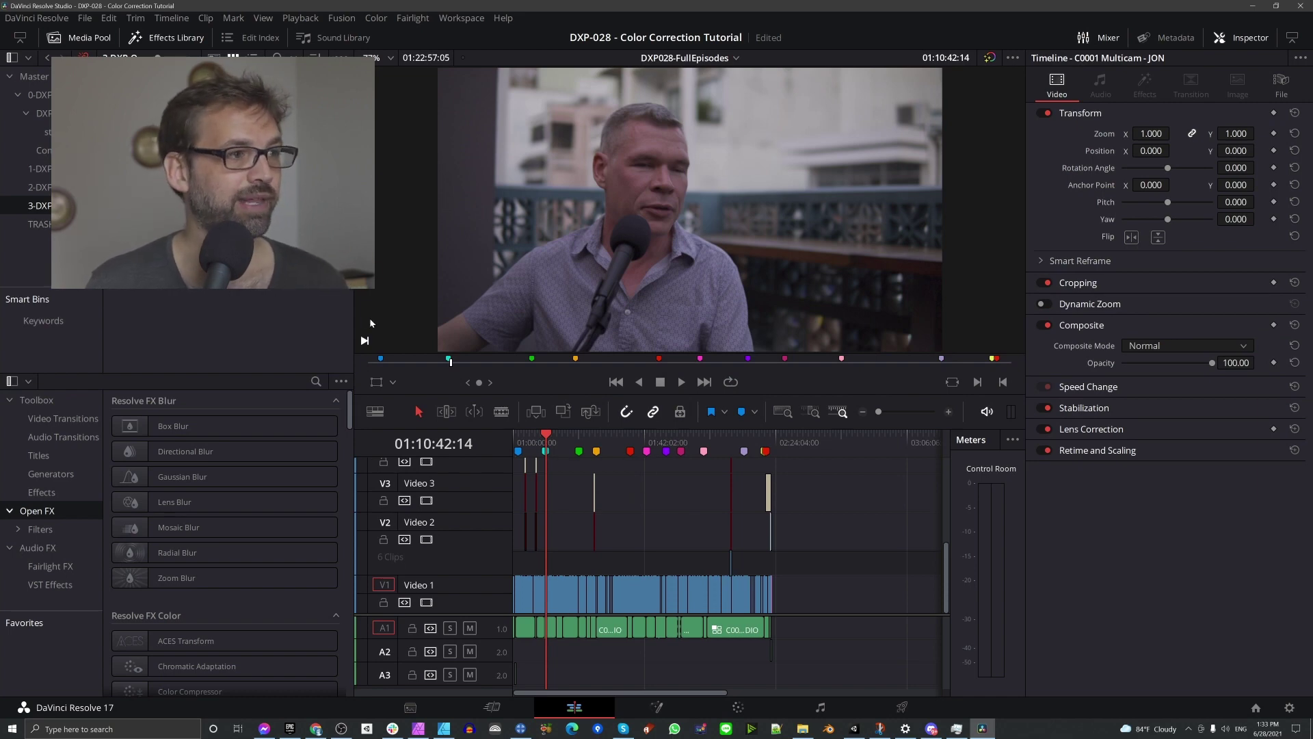
pyautogui.click(68, 189)
# - Open the C0001 Multicam clip from the intermediate bin in the timeline to reveal its angles
pyautogui.click(172, 111)
pyautogui.click(164, 96)
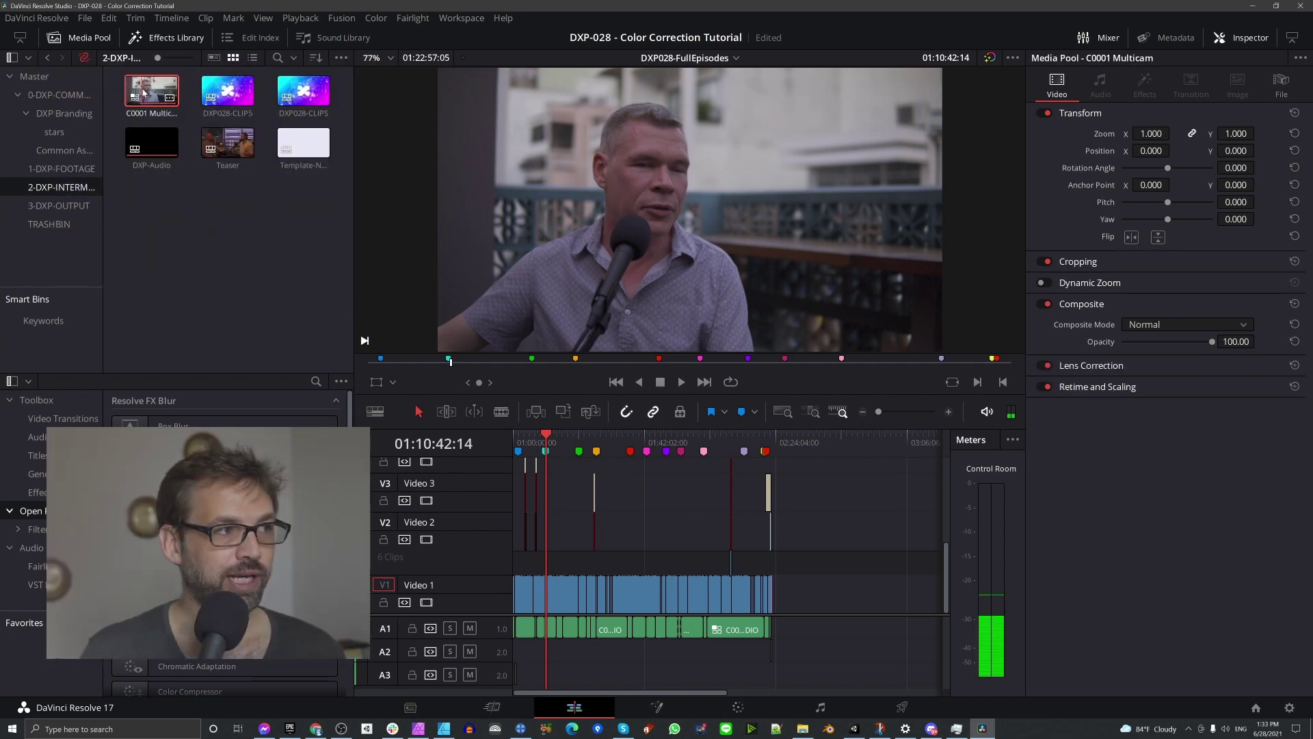
pyautogui.rightClick(155, 87)
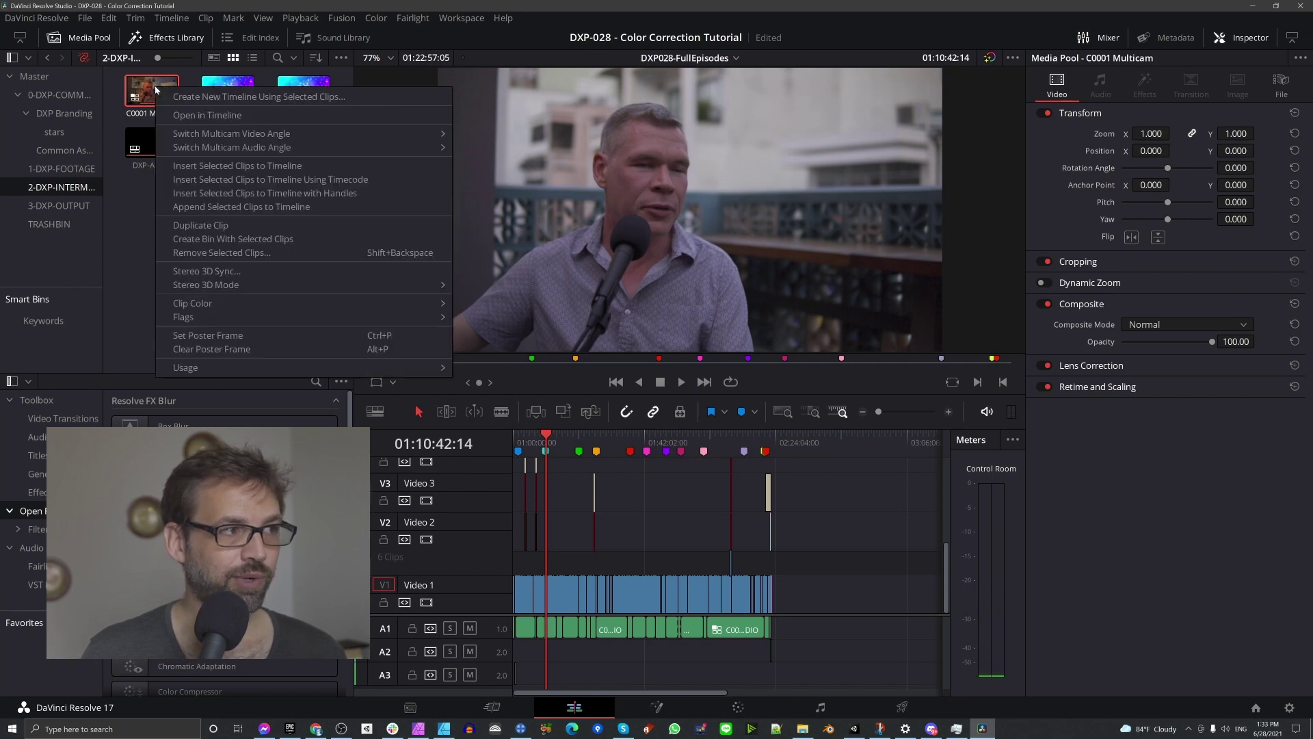
pyautogui.click(191, 115)
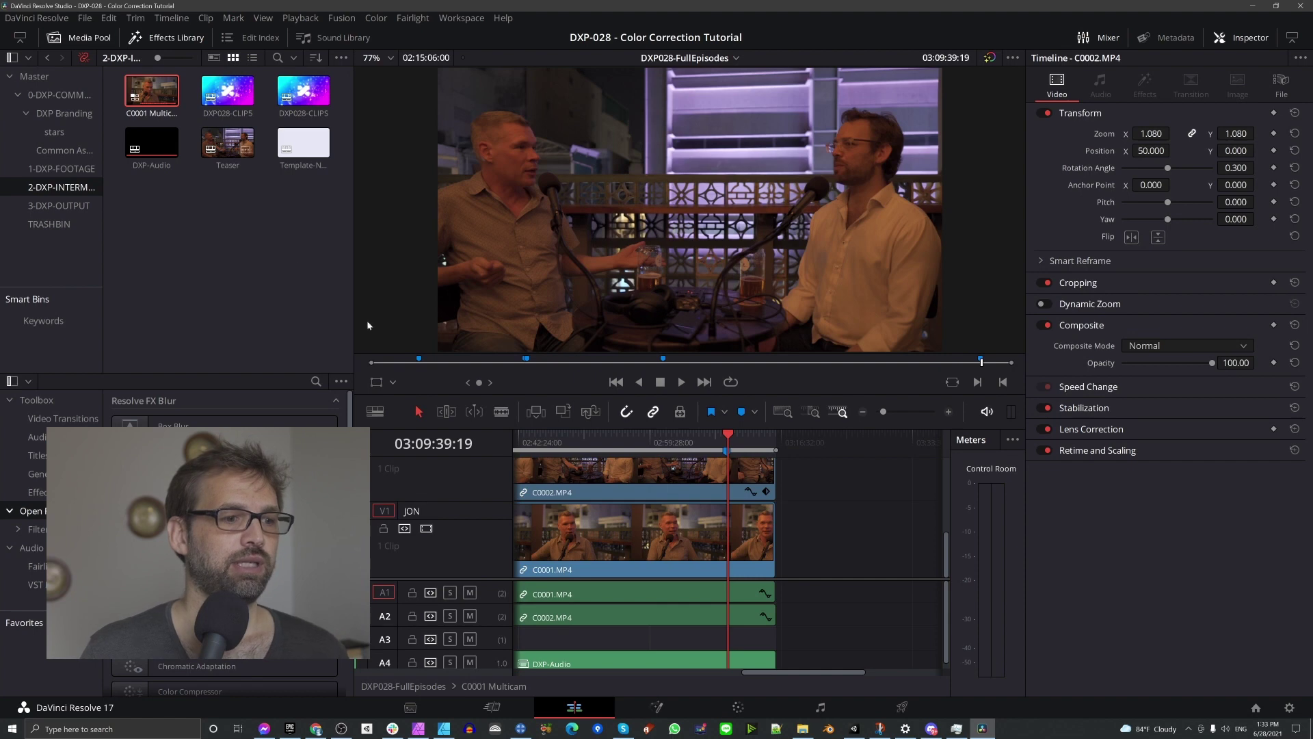
# - Look over the angle tracks on V1–V3, then move to the Color page
pyautogui.scroll(3, 779, 501)
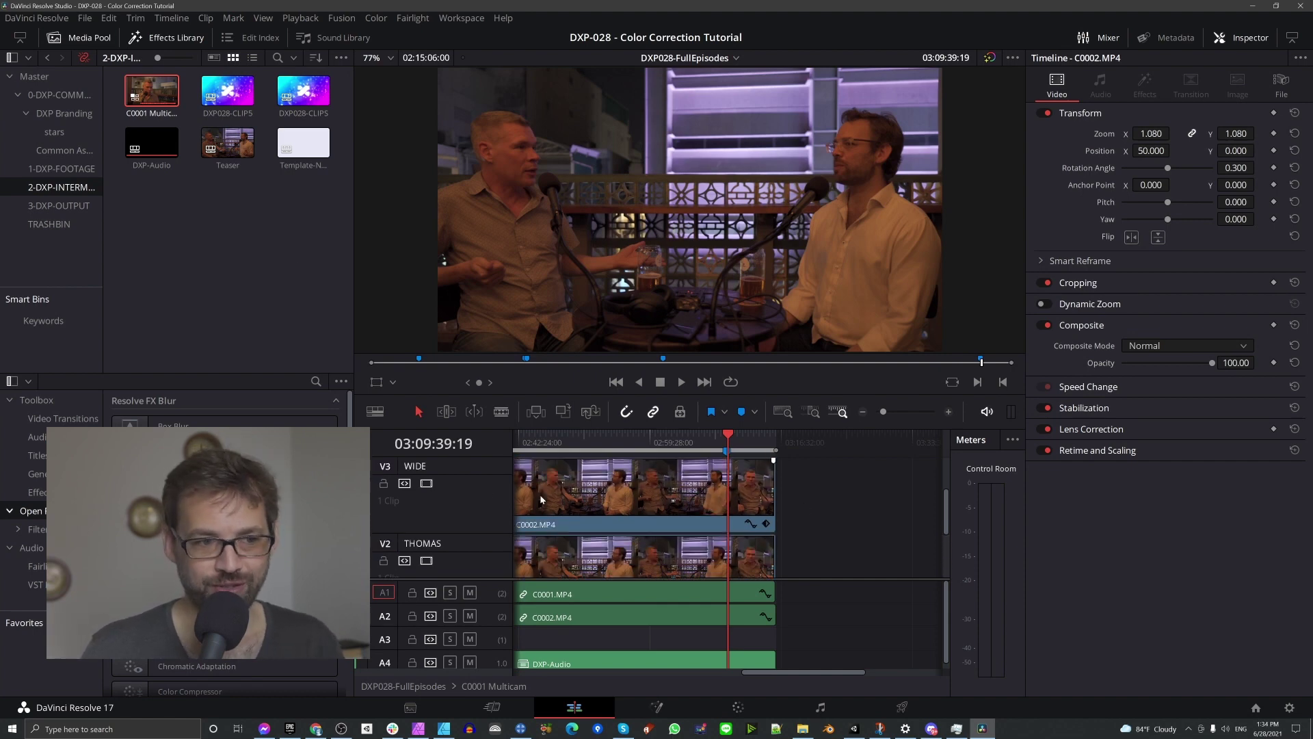
pyautogui.scroll(-2, 668, 520)
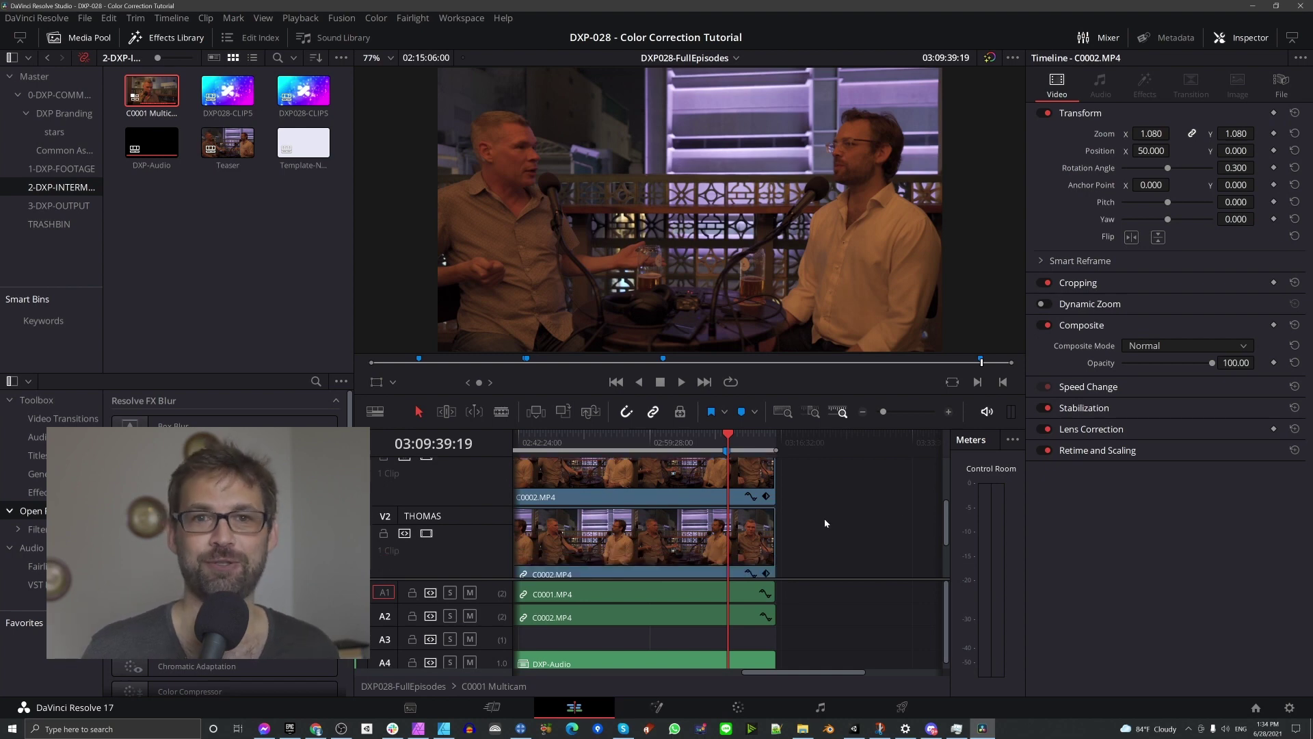
pyautogui.scroll(-1, 825, 522)
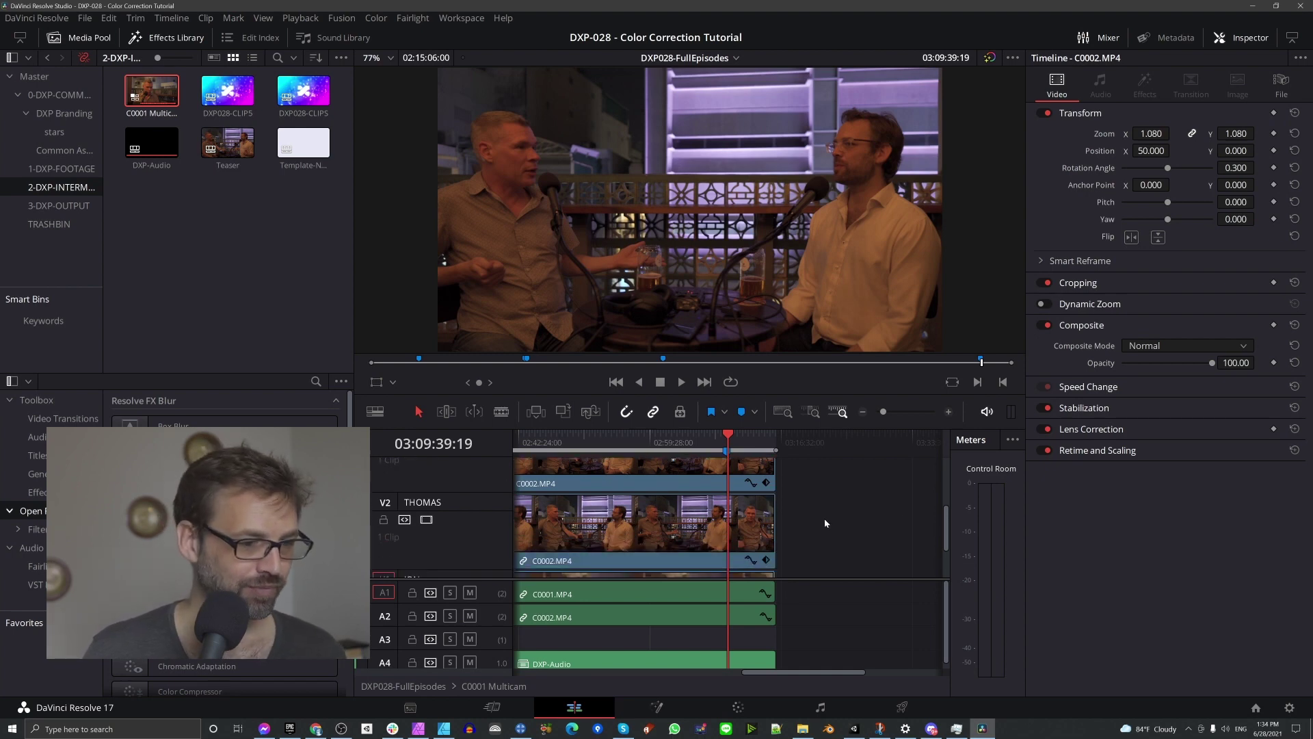
pyautogui.click(743, 708)
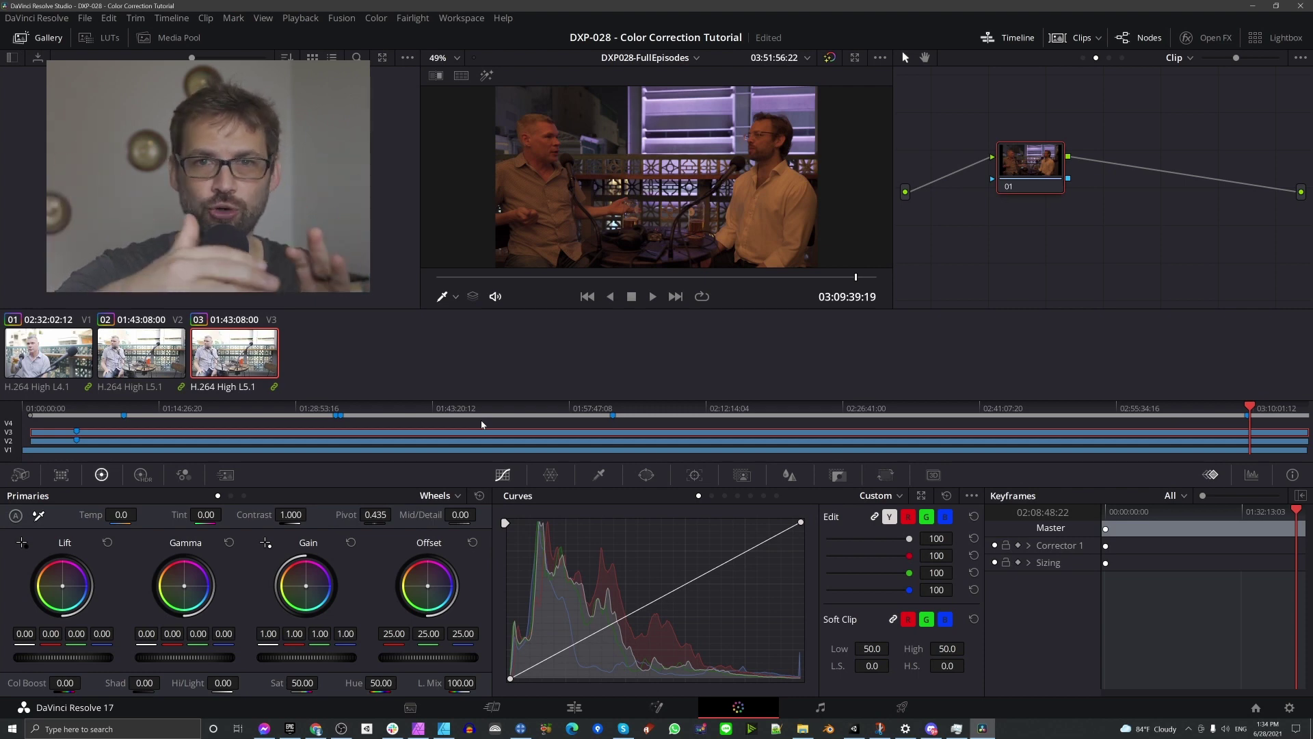
# - Delete the old node 01, add a new Corrector node, and wire it from source to output
pyautogui.moveTo(1060, 182); pyautogui.dragTo(1080, 160)
pyautogui.press('Delete')
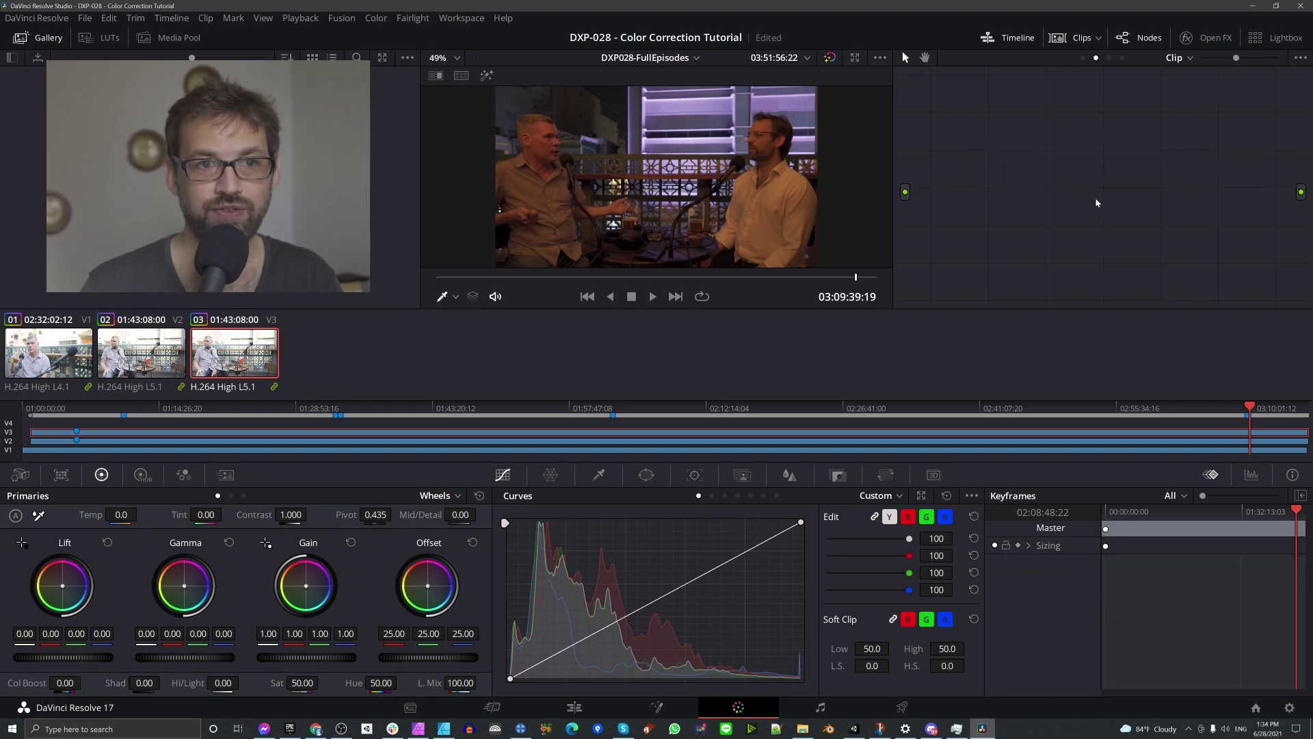
pyautogui.rightClick(1019, 156)
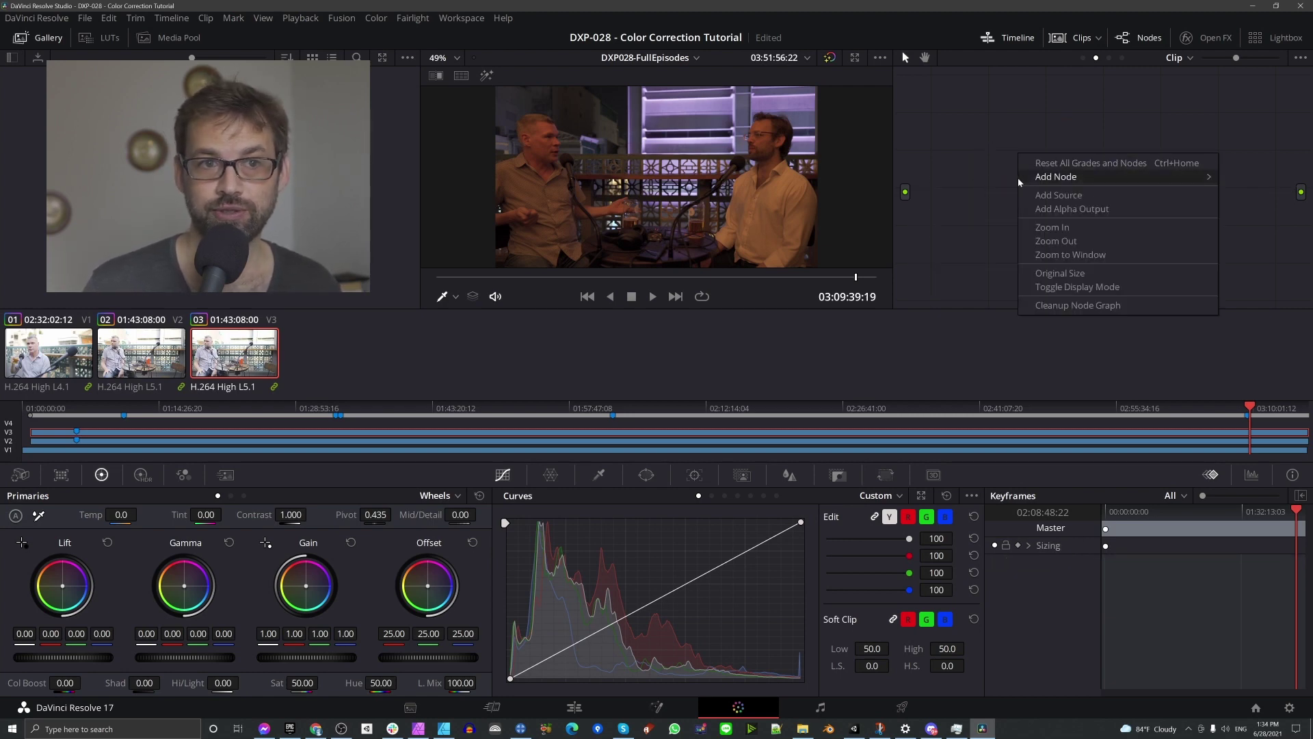
pyautogui.moveTo(1056, 176)
pyautogui.click(980, 181)
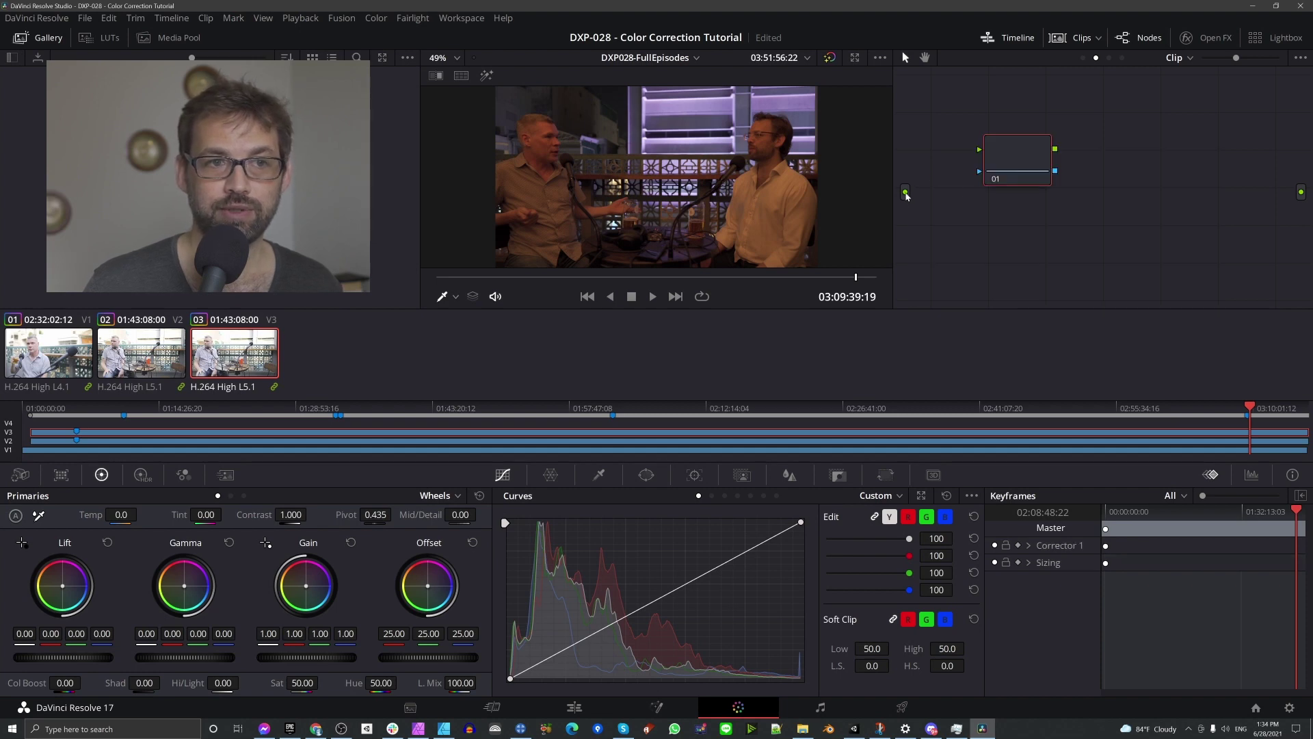
pyautogui.moveTo(905, 192); pyautogui.dragTo(1297, 195)
# - Reposition node 01 and toggle the Nodes, Clips and Timeline panels off and back on
pyautogui.moveTo(1018, 158); pyautogui.dragTo(1066, 186)
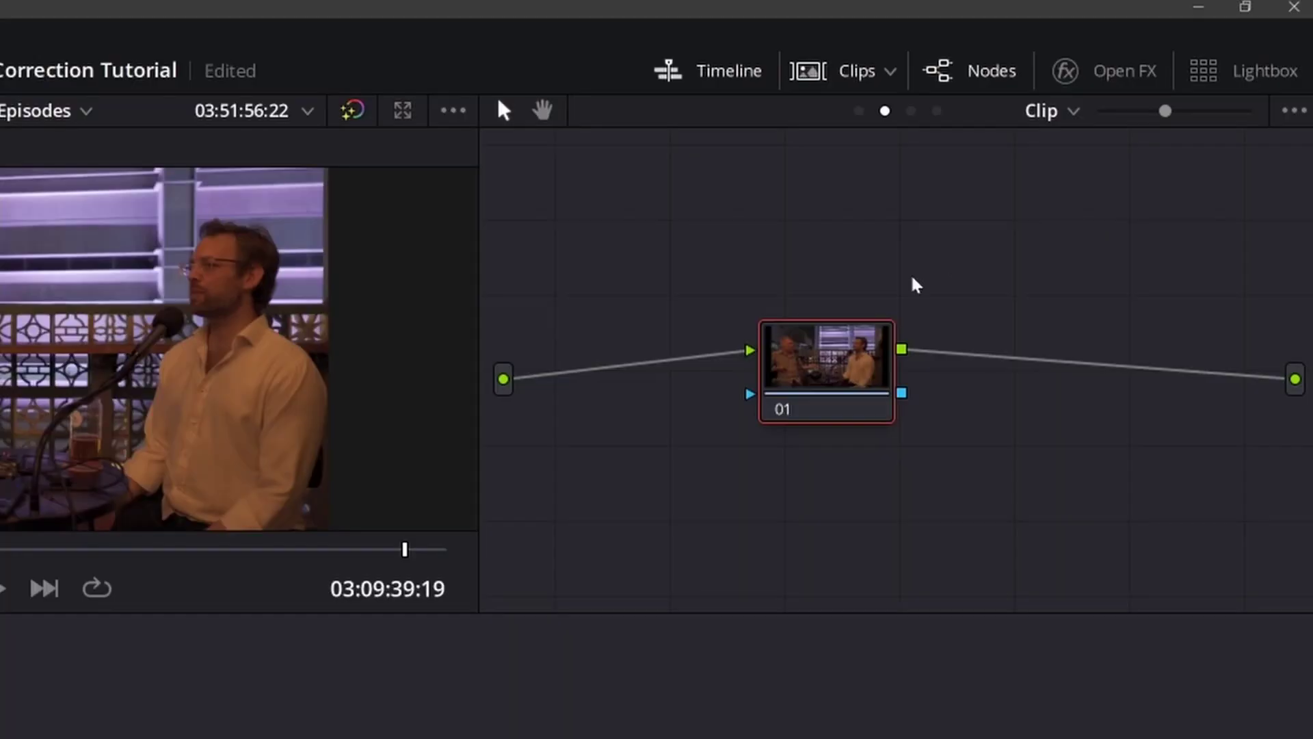
pyautogui.click(973, 82)
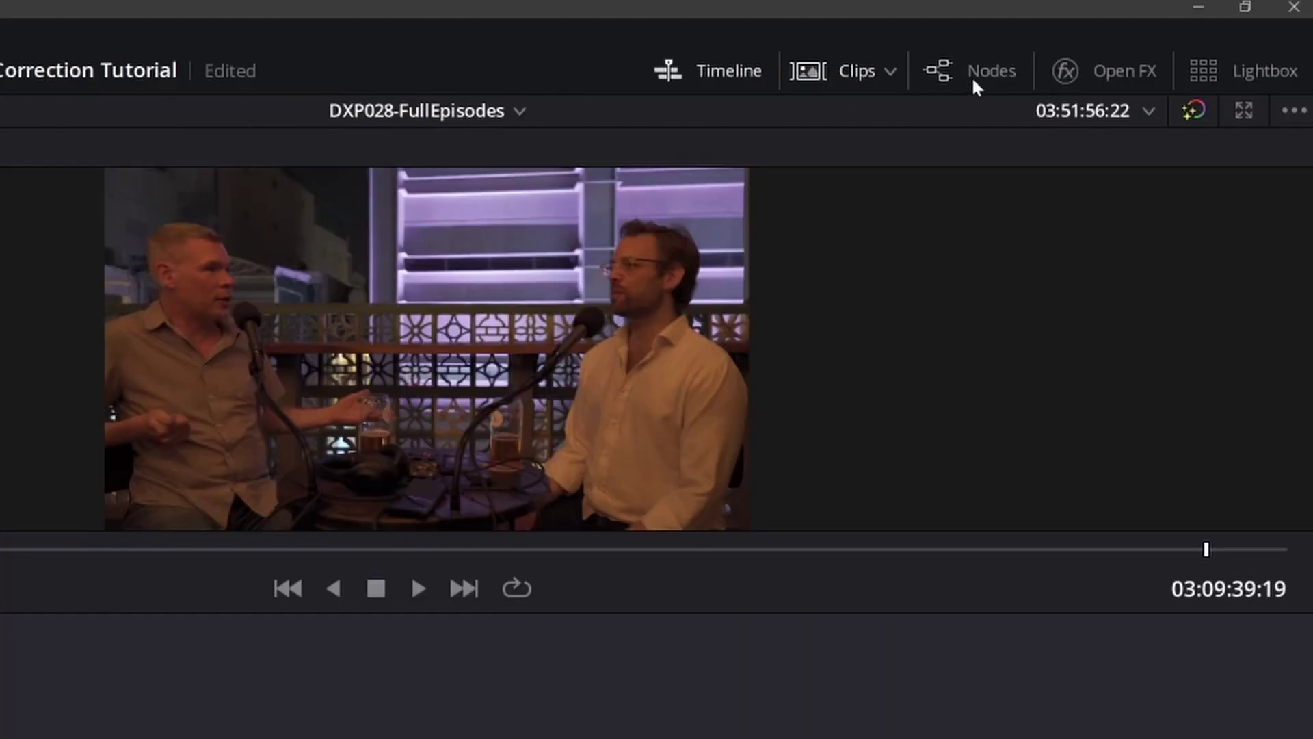
pyautogui.click(984, 77)
pyautogui.click(983, 69)
pyautogui.click(983, 68)
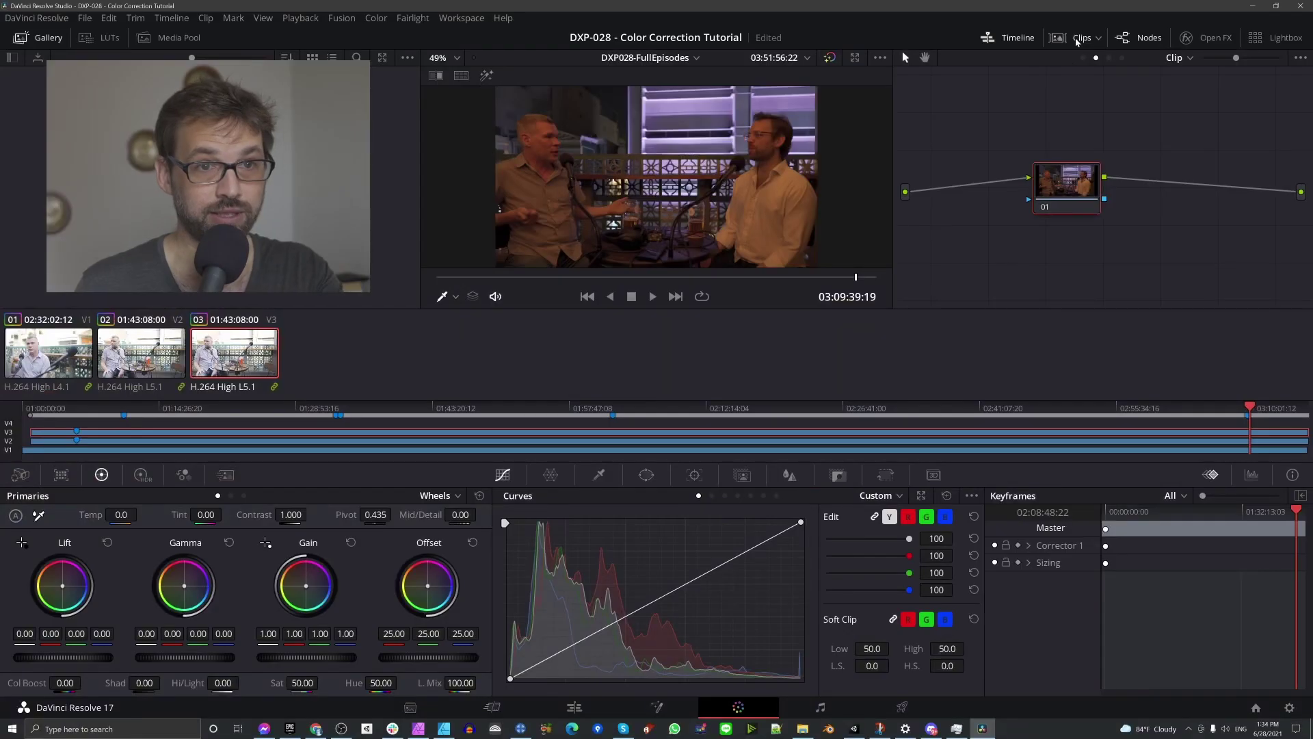
pyautogui.click(847, 76)
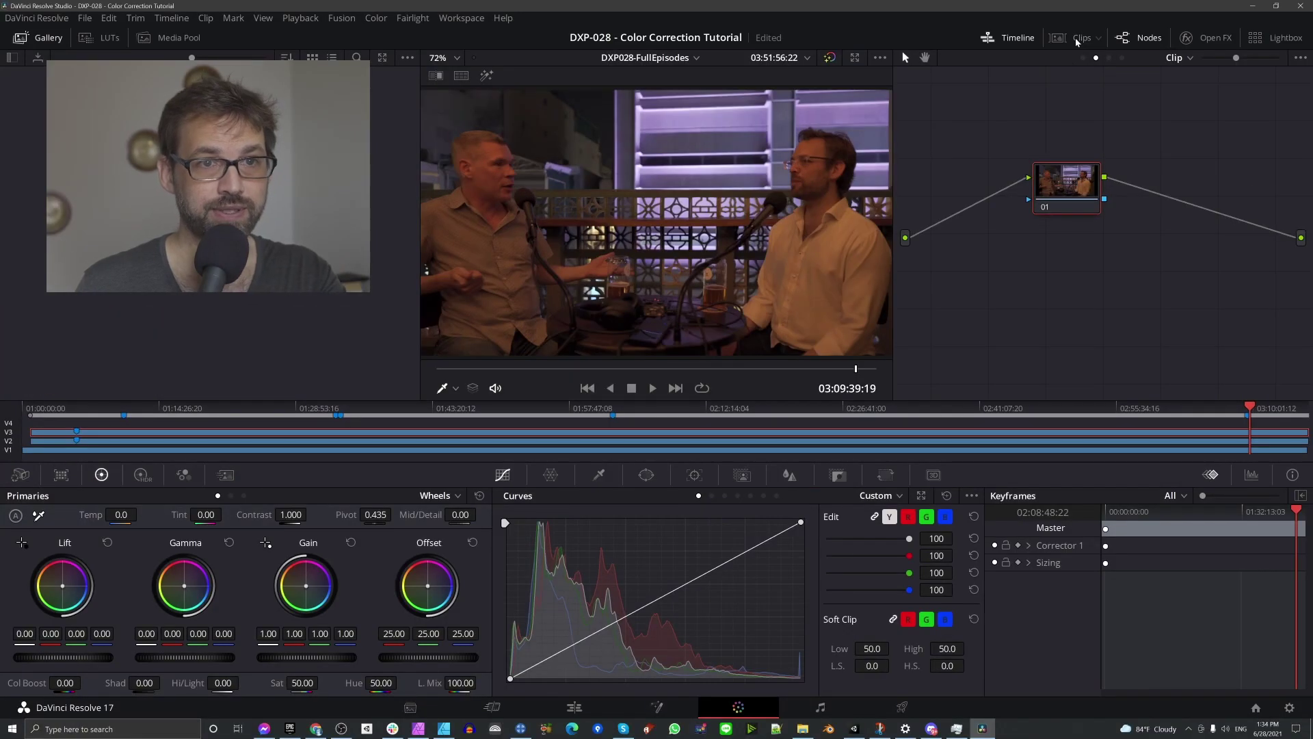
pyautogui.click(846, 76)
pyautogui.click(1012, 38)
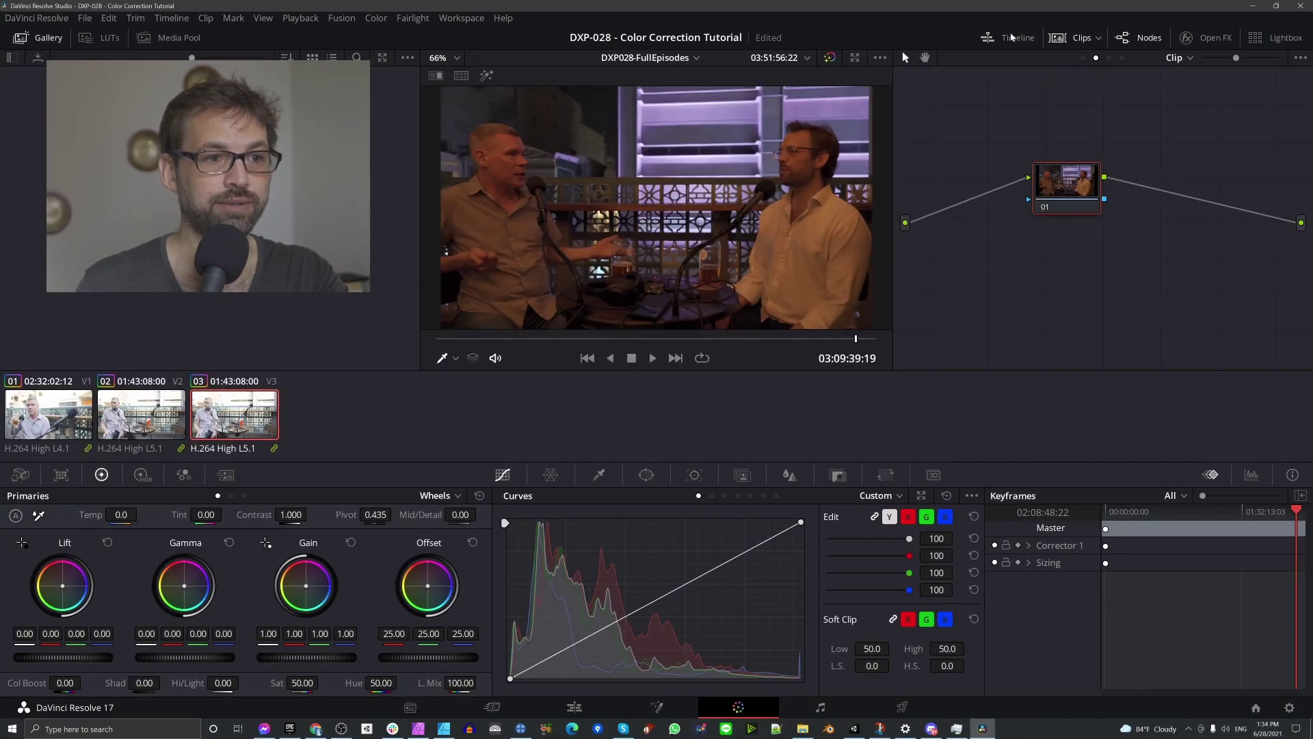
pyautogui.click(1011, 37)
# - Select clips 02 and 01, finishing on clip 03, the solo speaker shot
pyautogui.click(141, 352)
pyautogui.click(49, 352)
pyautogui.click(234, 349)
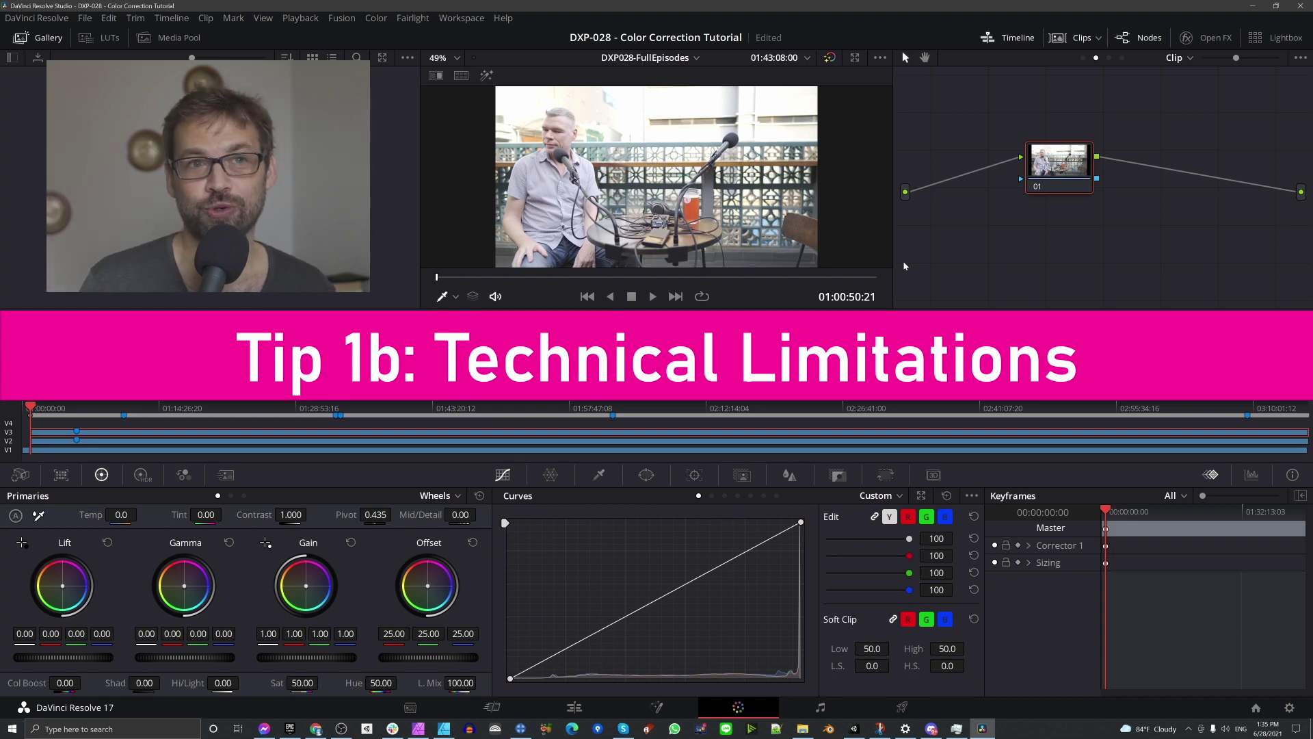
# - Switch the node graph to Group Pre-Clip and save node 01 as a shared node
pyautogui.click(1191, 59)
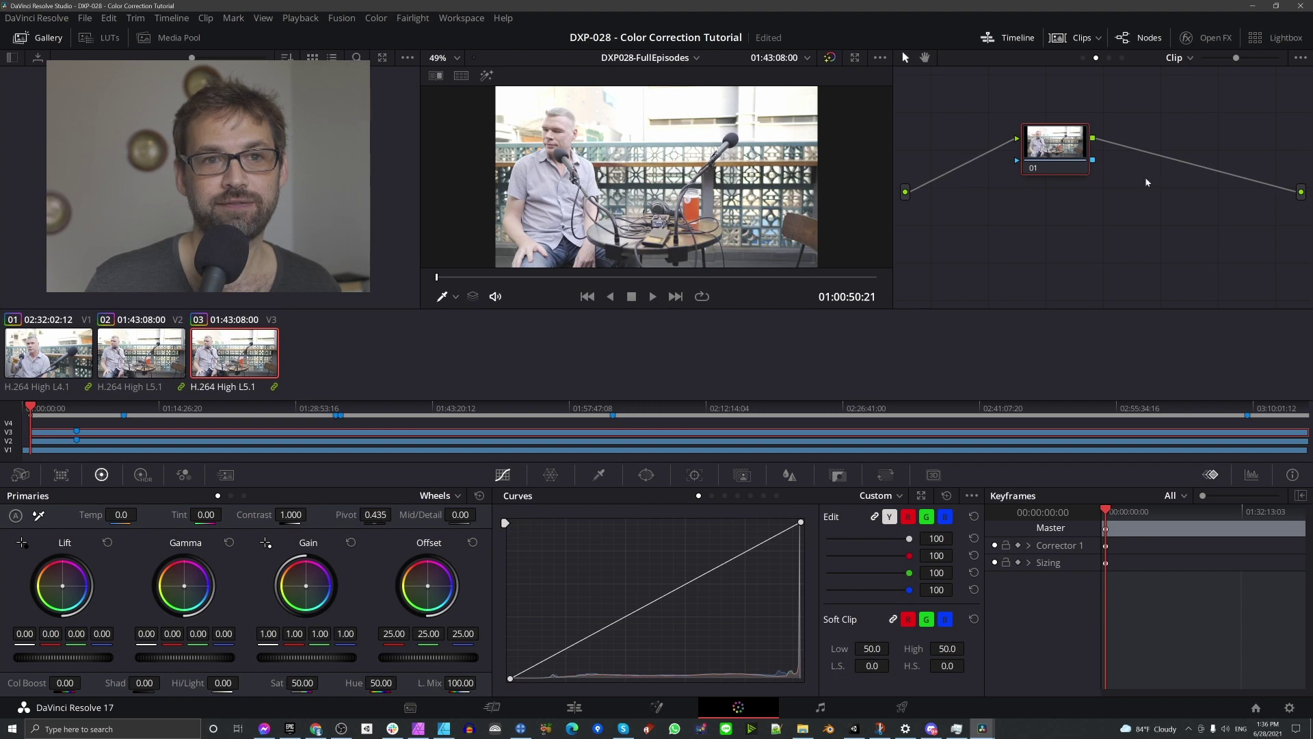
pyautogui.click(1180, 57)
pyautogui.click(1212, 78)
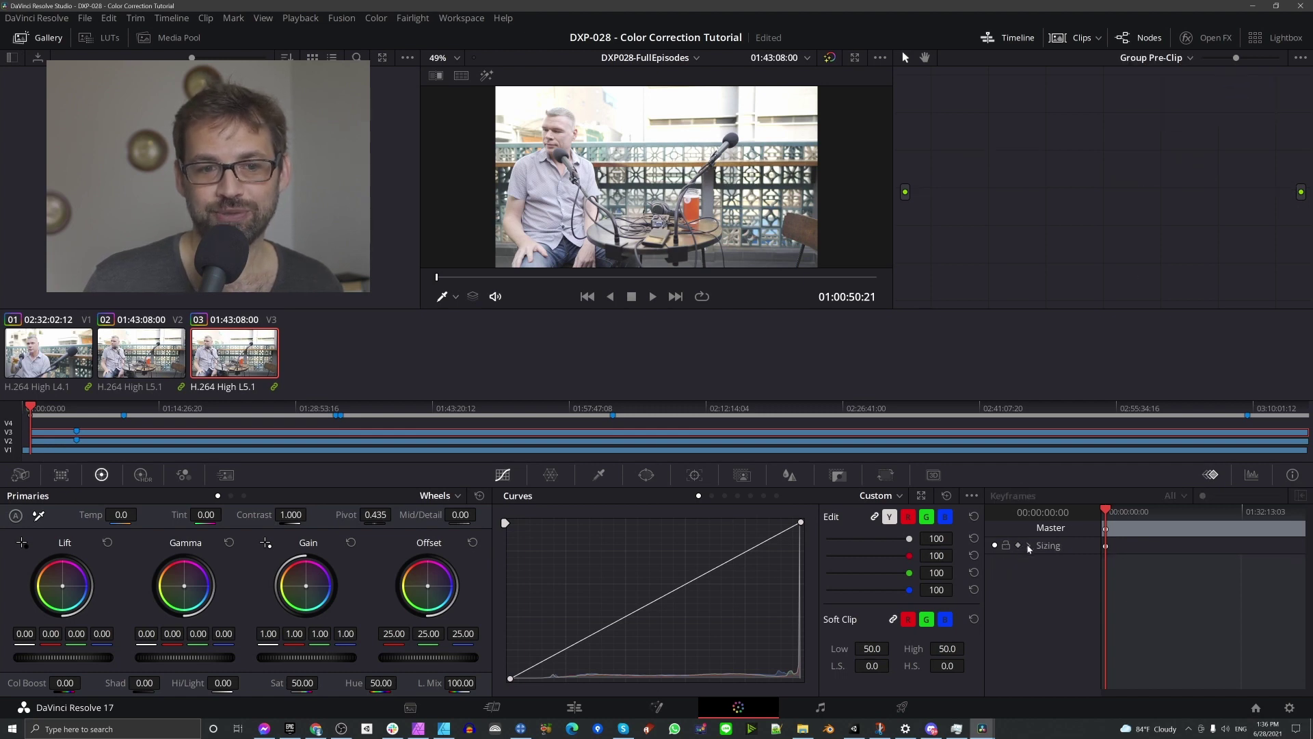
pyautogui.scroll(-1, 1153, 68)
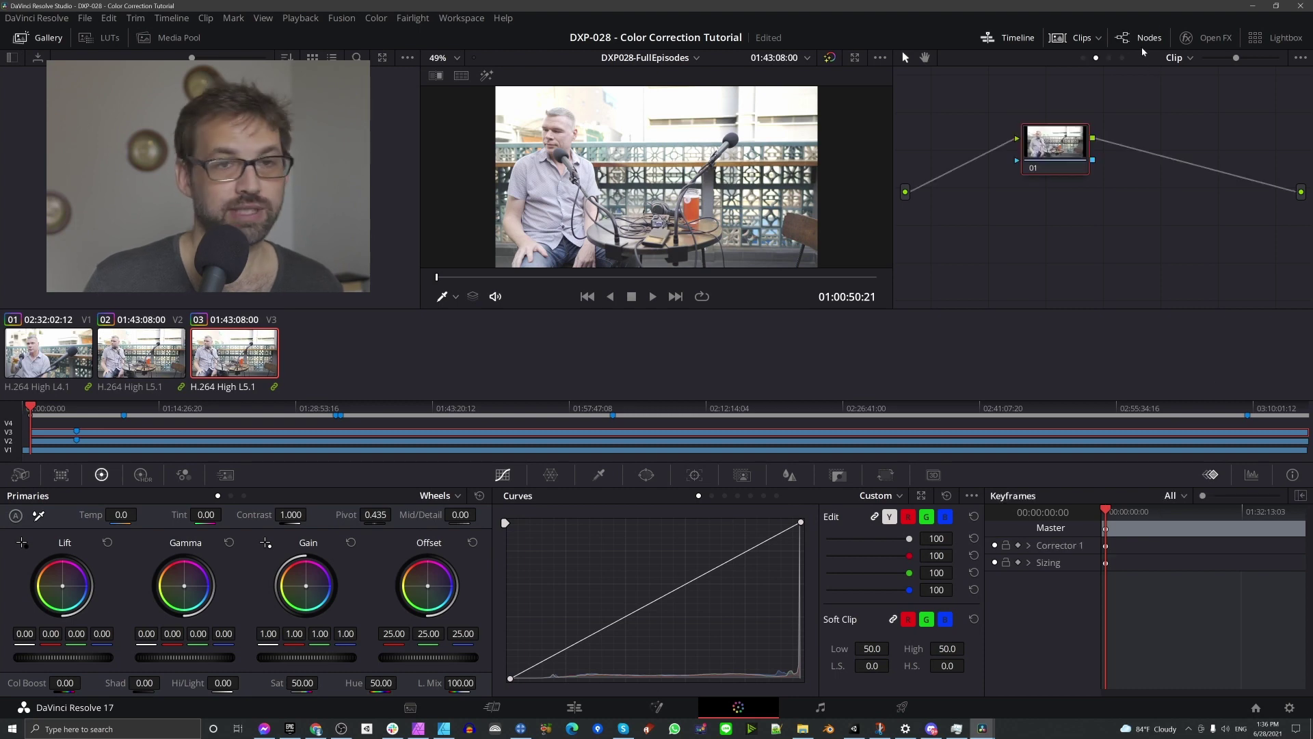
pyautogui.rightClick(1046, 148)
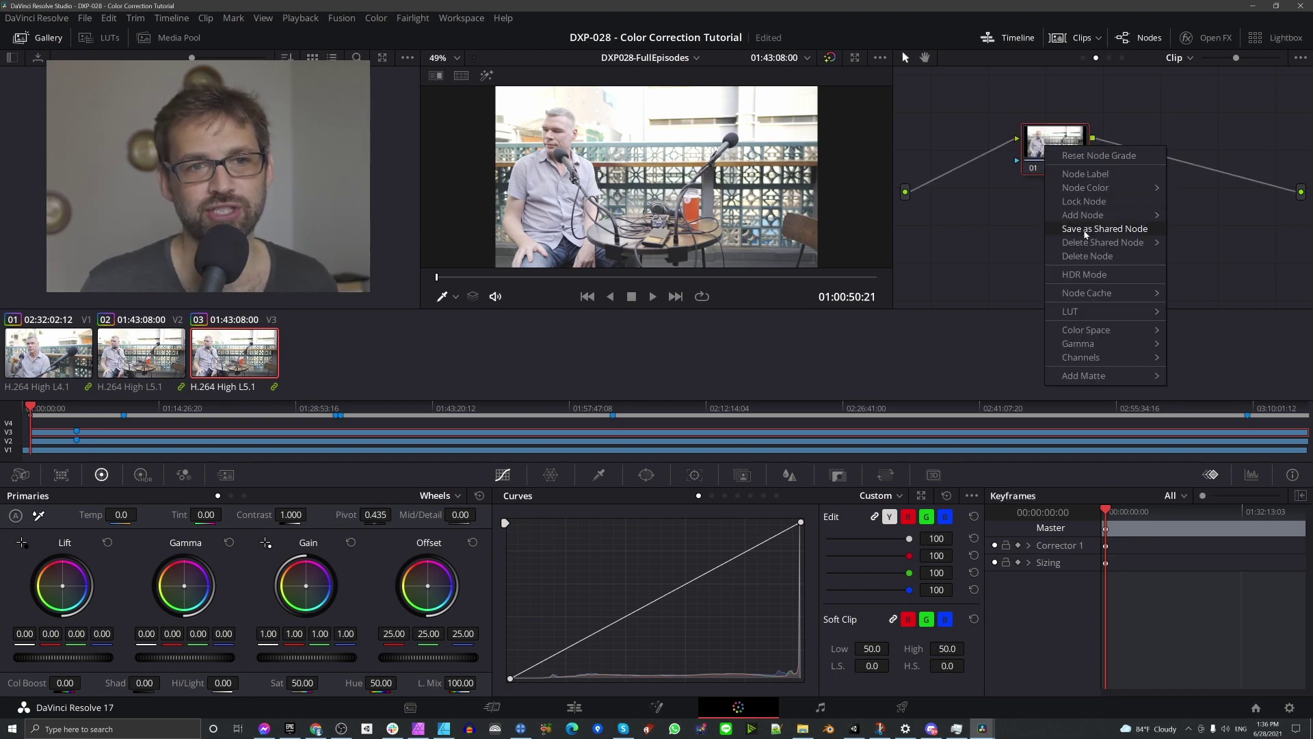
pyautogui.click(1104, 228)
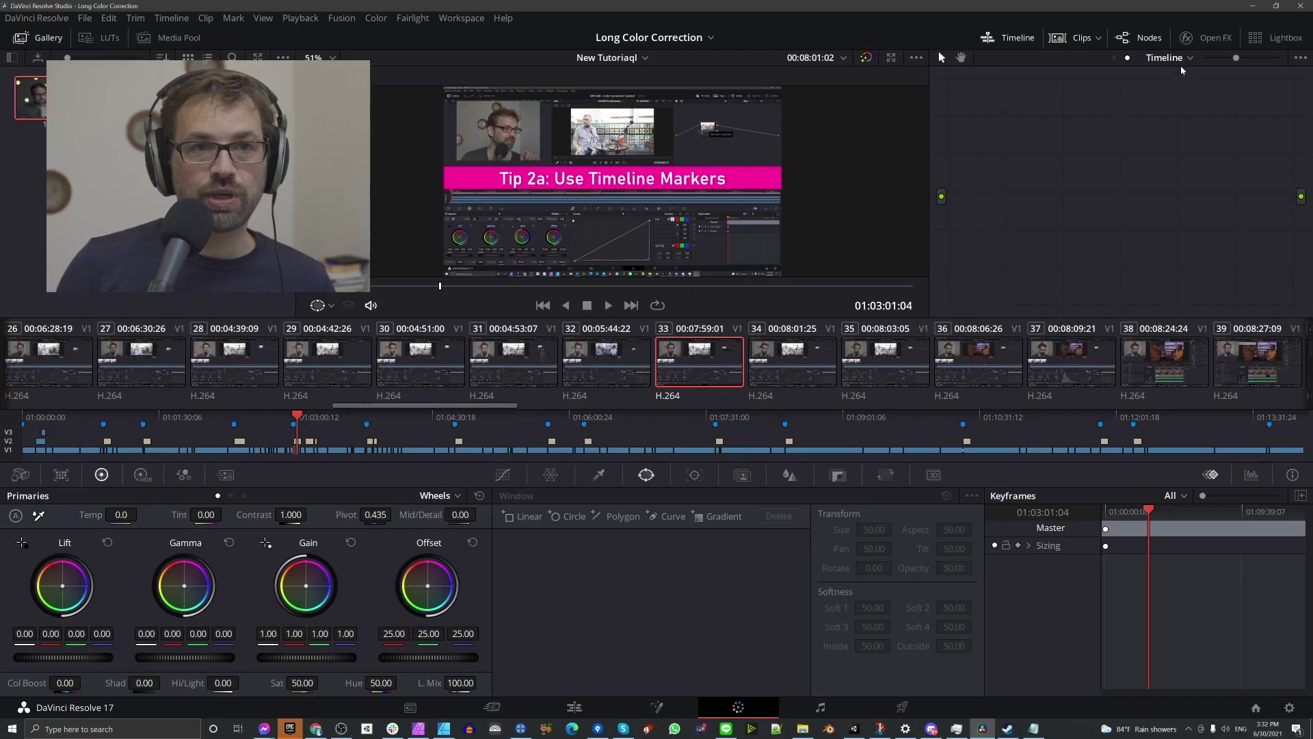
# - Set the node graph level dropdown to Clip
pyautogui.click(1184, 59)
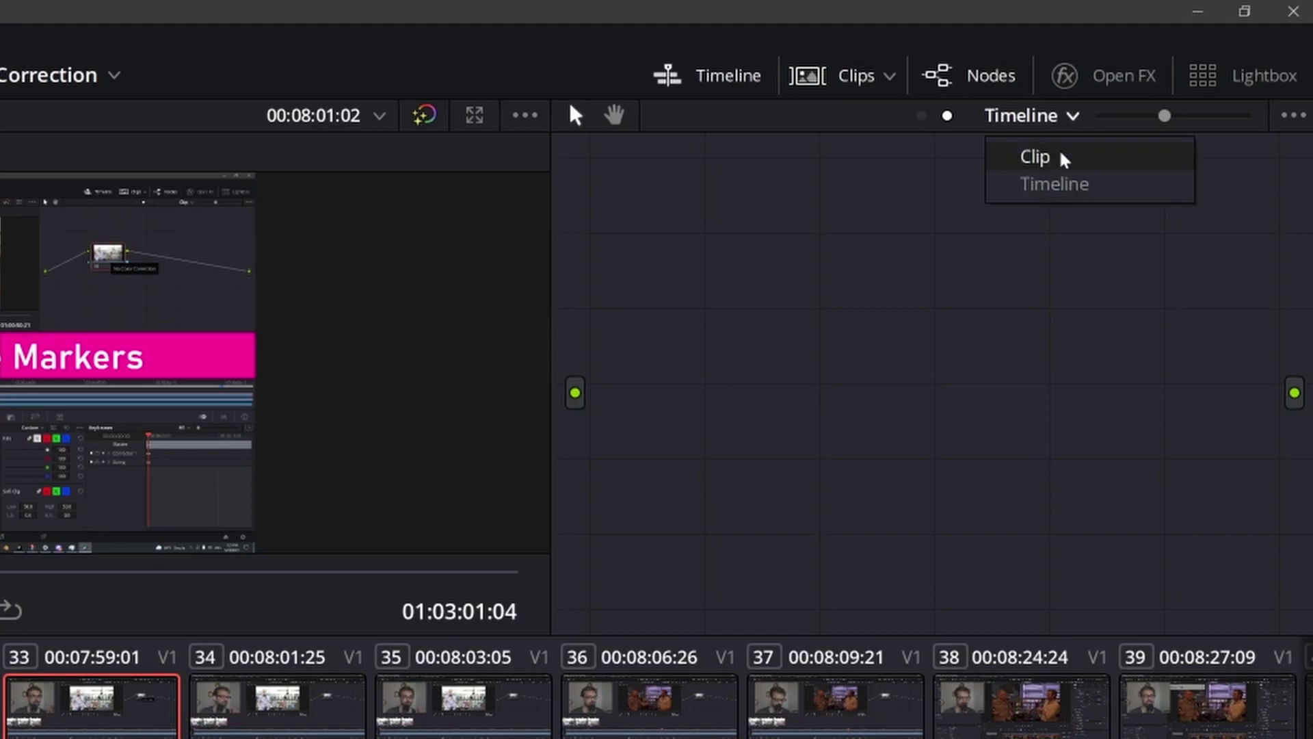
pyautogui.click(1186, 94)
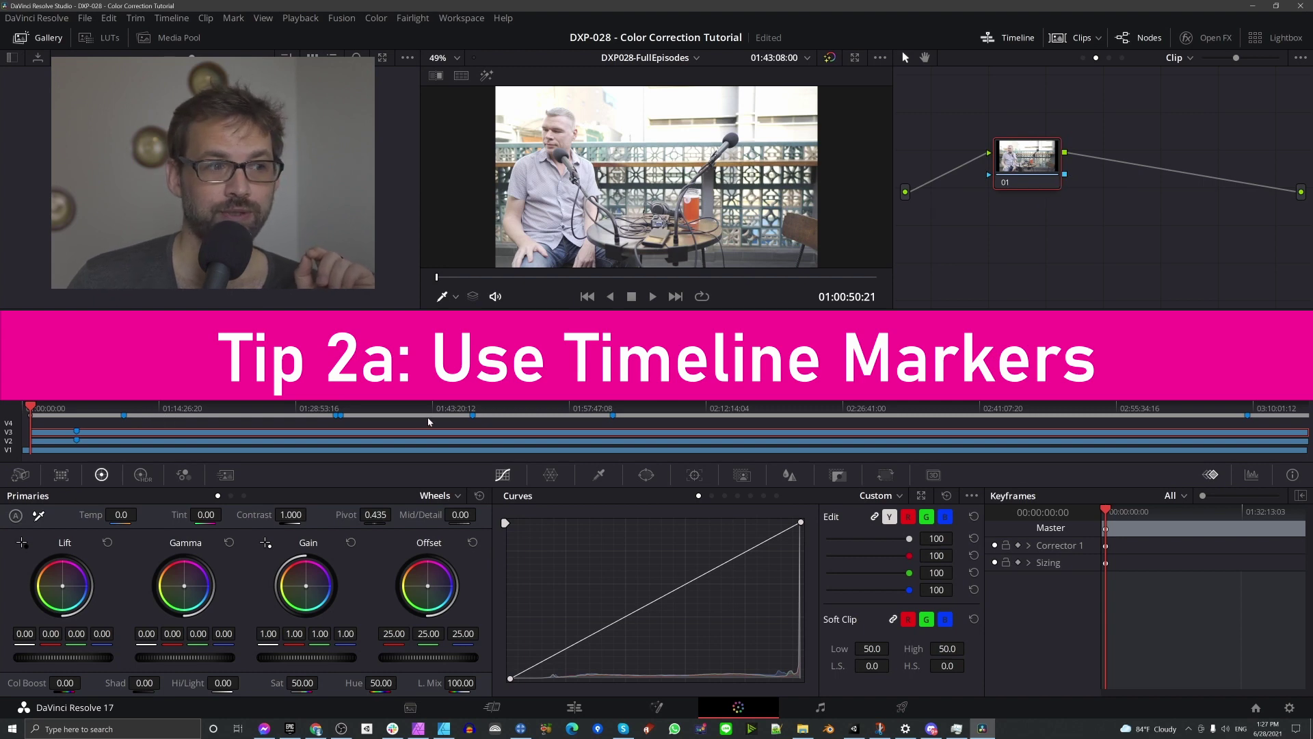
# - Move the playhead to 02:29:20:00, clear the clip selection, and add Marker 10 with M
pyautogui.moveTo(429, 421); pyautogui.dragTo(749, 409)
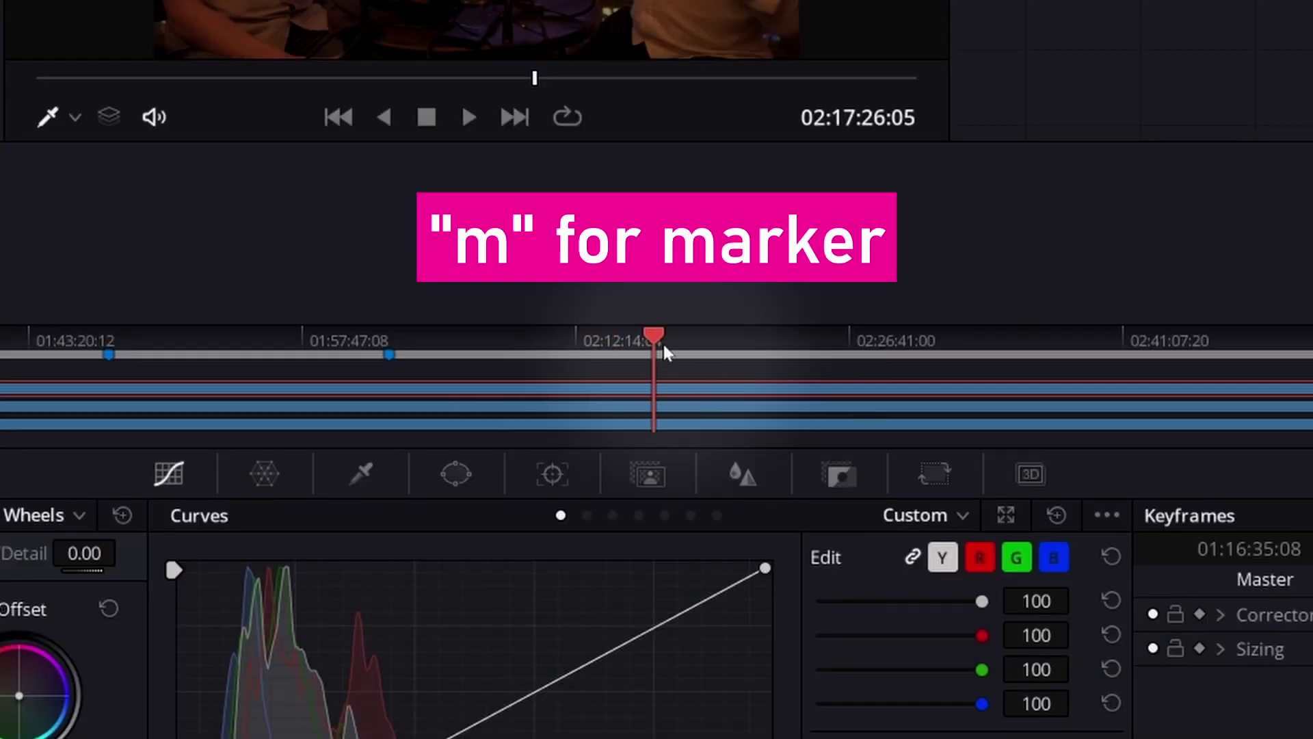
pyautogui.moveTo(664, 346); pyautogui.dragTo(676, 344)
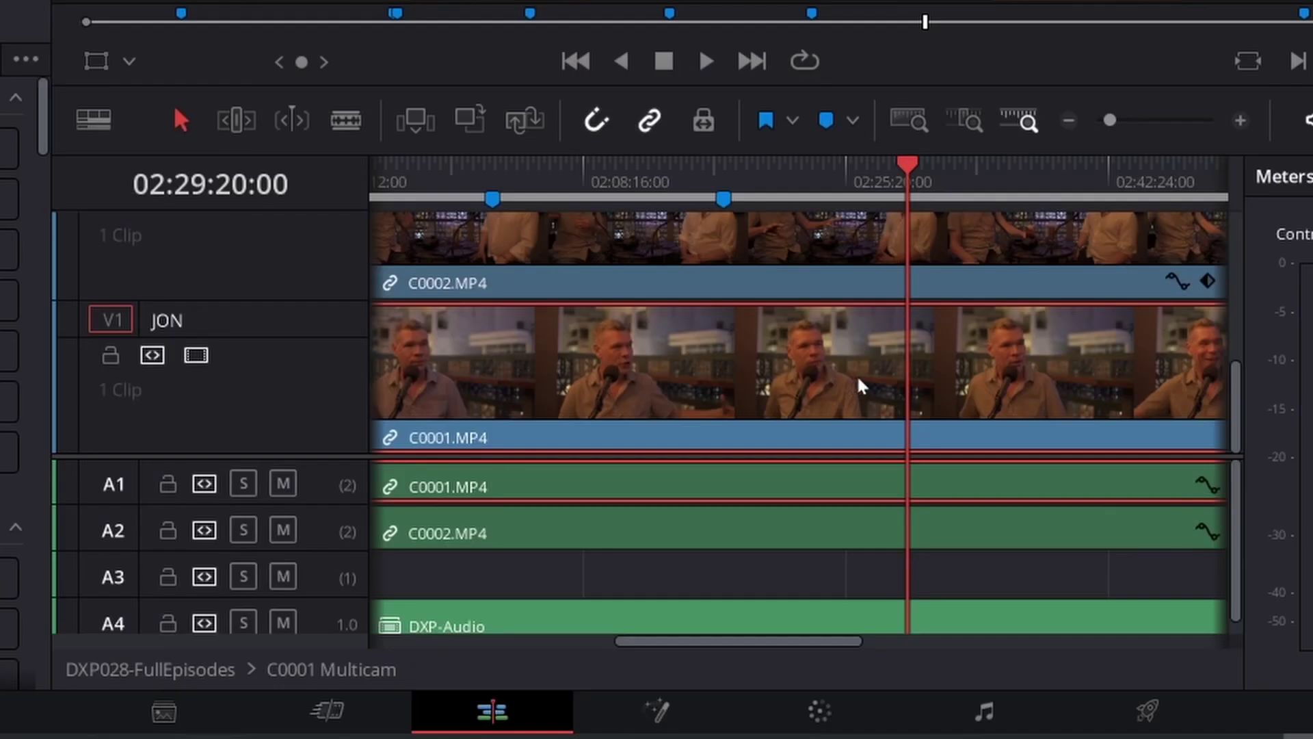
pyautogui.moveTo(907, 416)
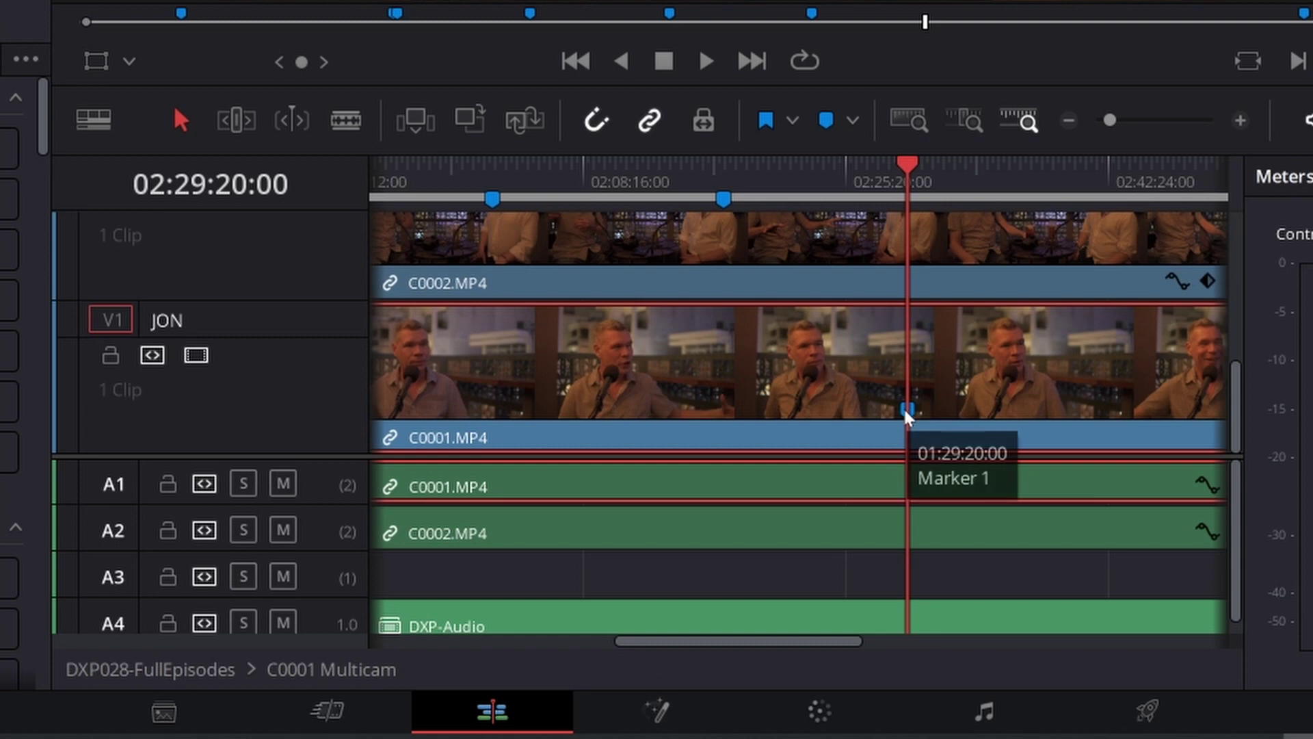
pyautogui.click(944, 578)
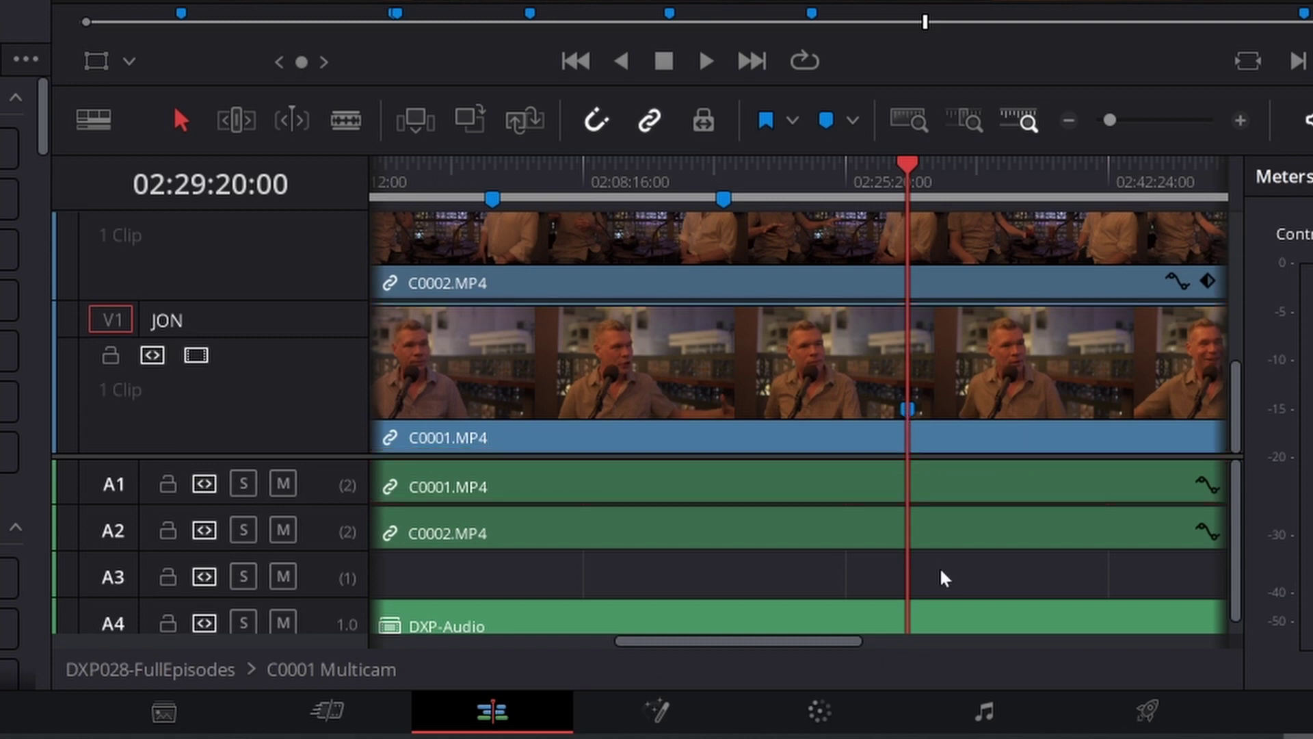
pyautogui.press('m')
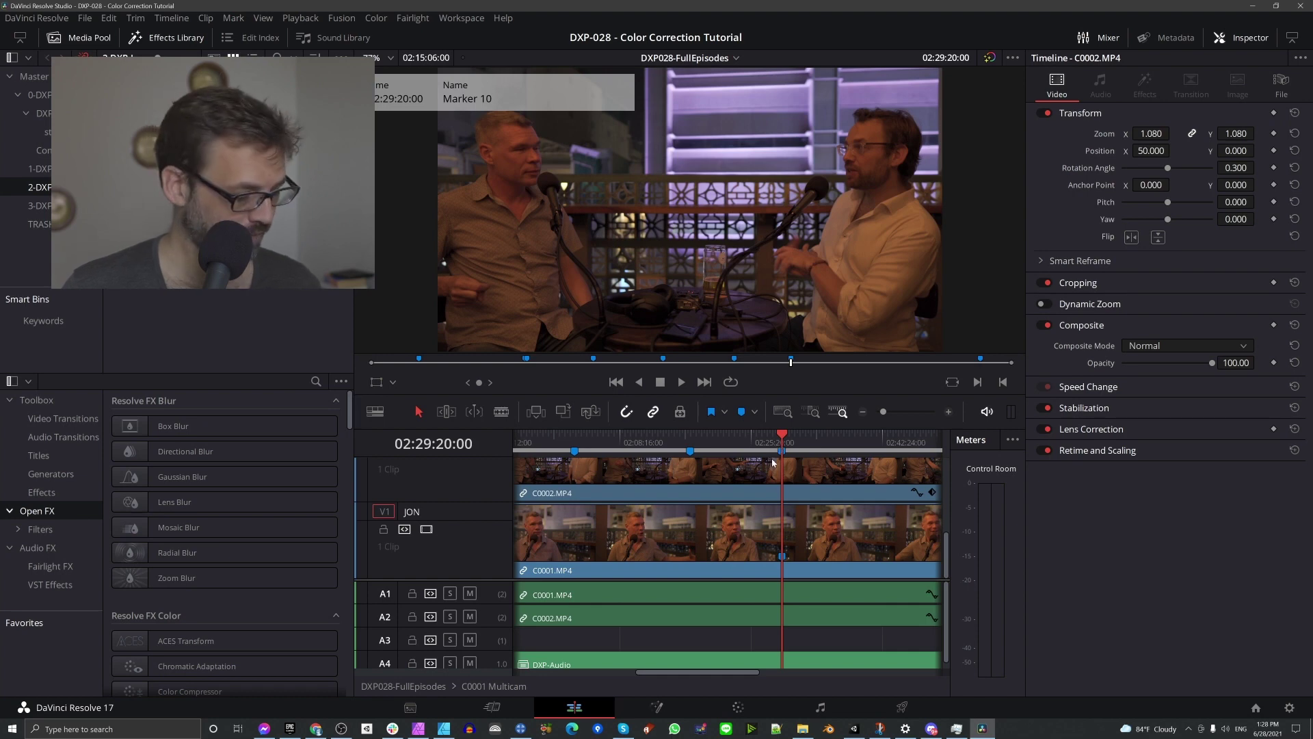
# - Undo the new marker and, on the Color page, jump to 02:25:14:07 then 02:01:50:00
pyautogui.hotkey('ctrl', 'z')
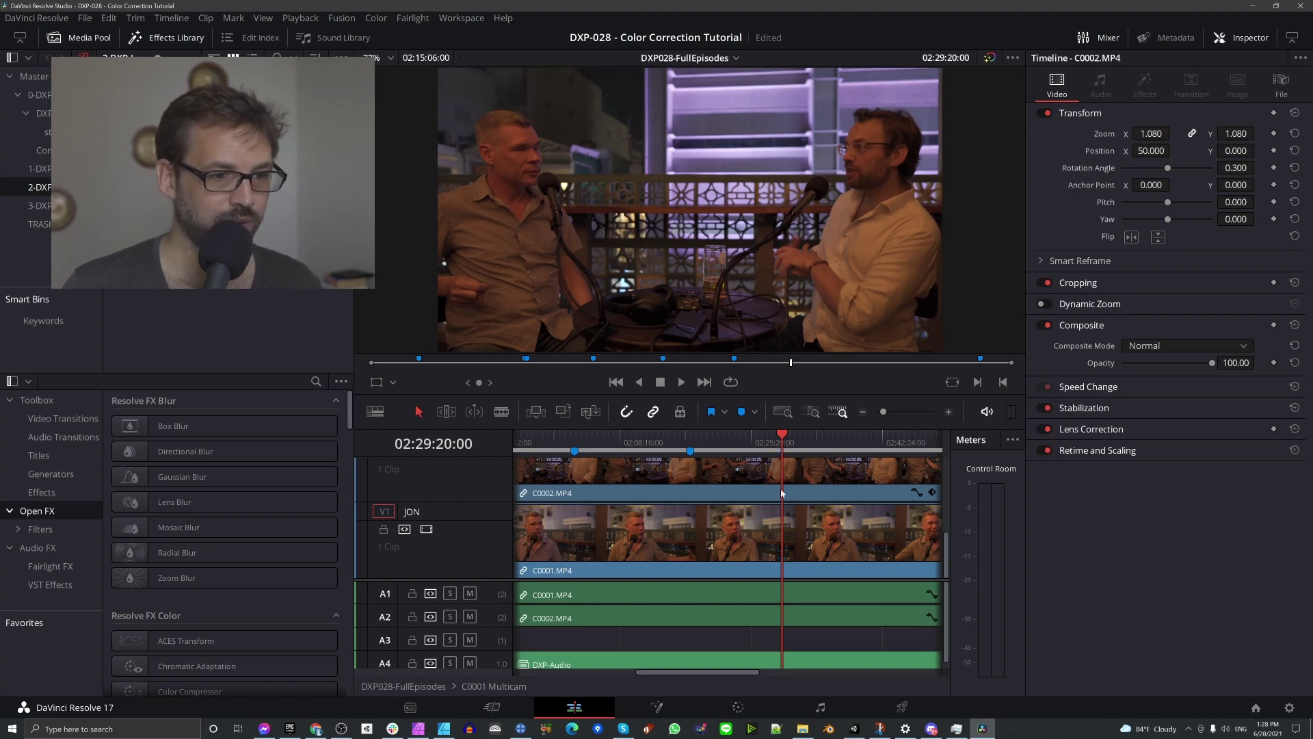
pyautogui.click(741, 712)
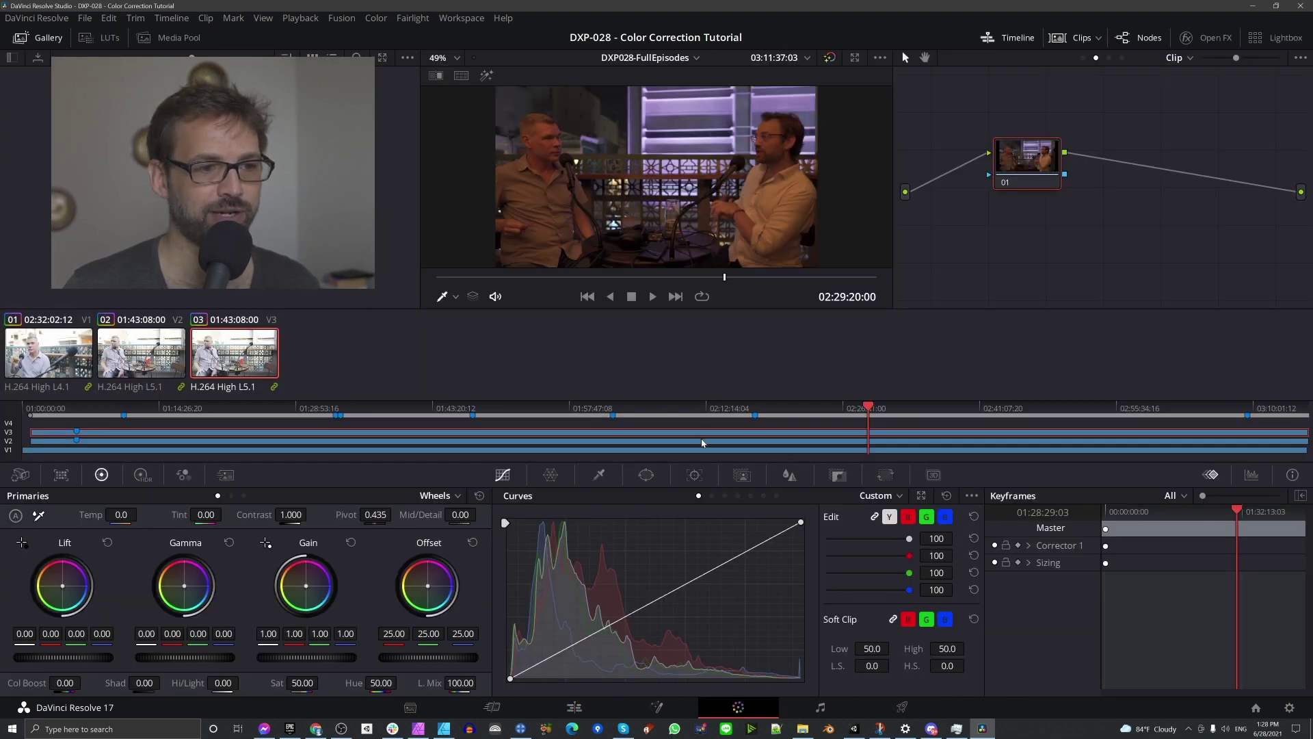
pyautogui.press('Home')
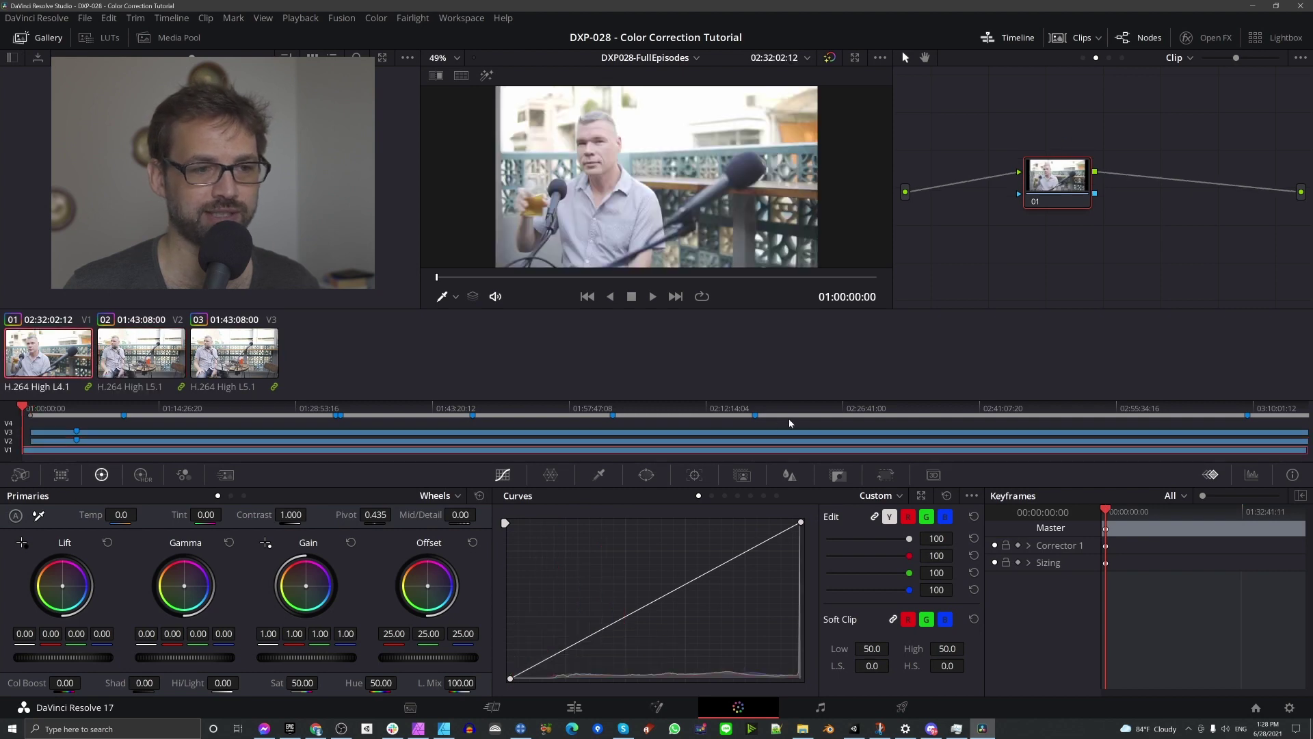
pyautogui.click(829, 441)
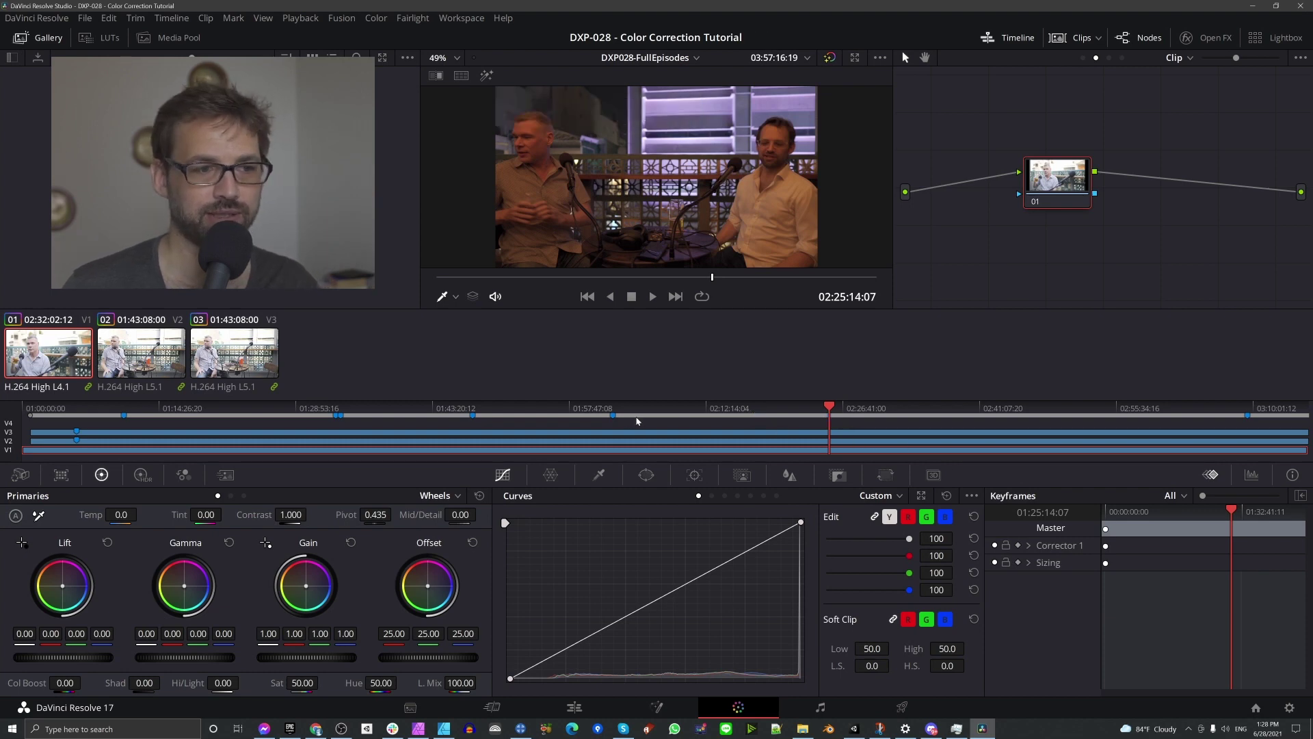
pyautogui.click(612, 416)
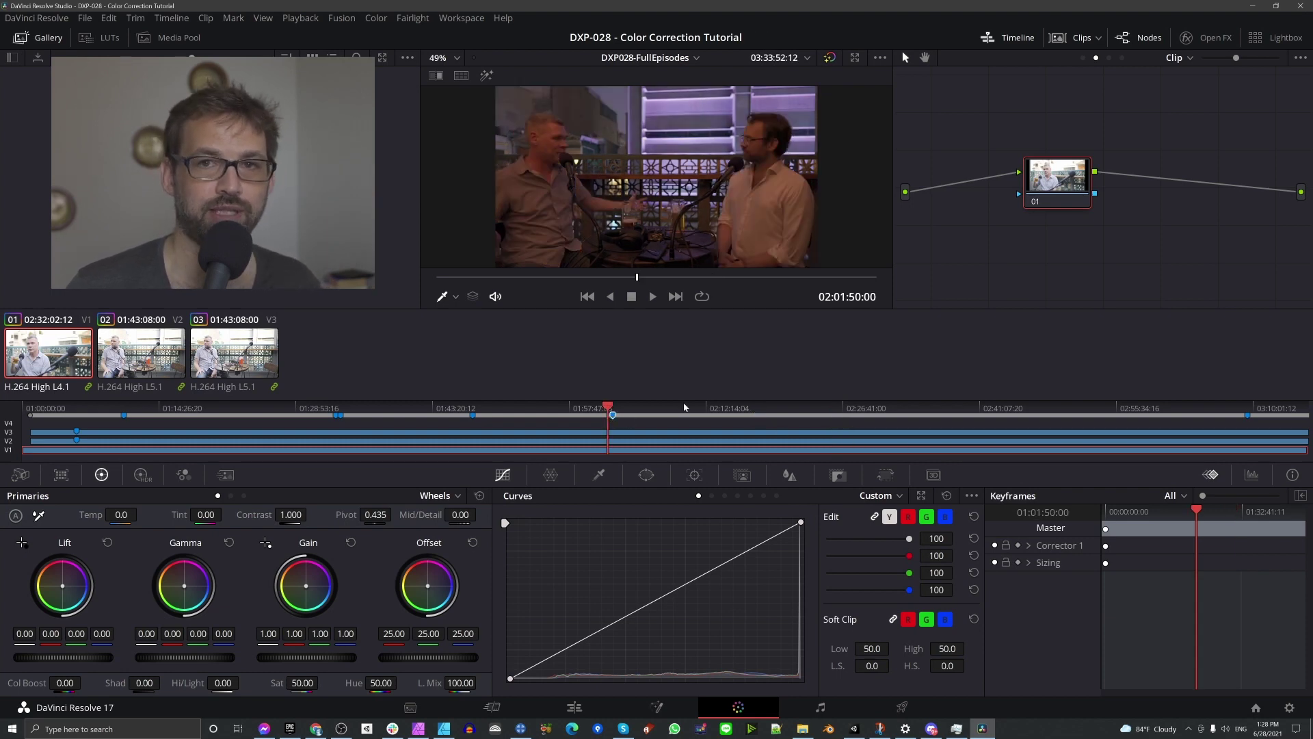
# - Drag a timeline marker later on the Edit page ruler, then jump to about 01:48:36 in Color
pyautogui.click(575, 707)
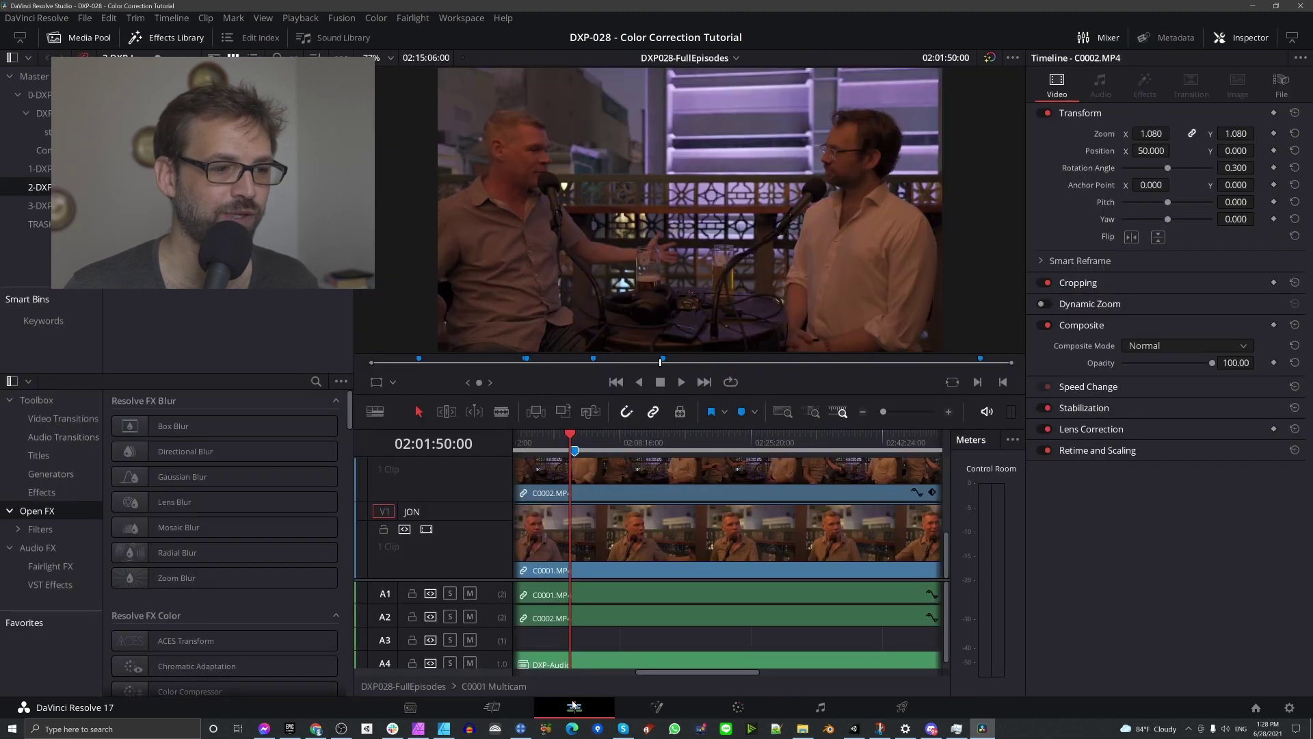
pyautogui.moveTo(575, 450); pyautogui.dragTo(656, 451)
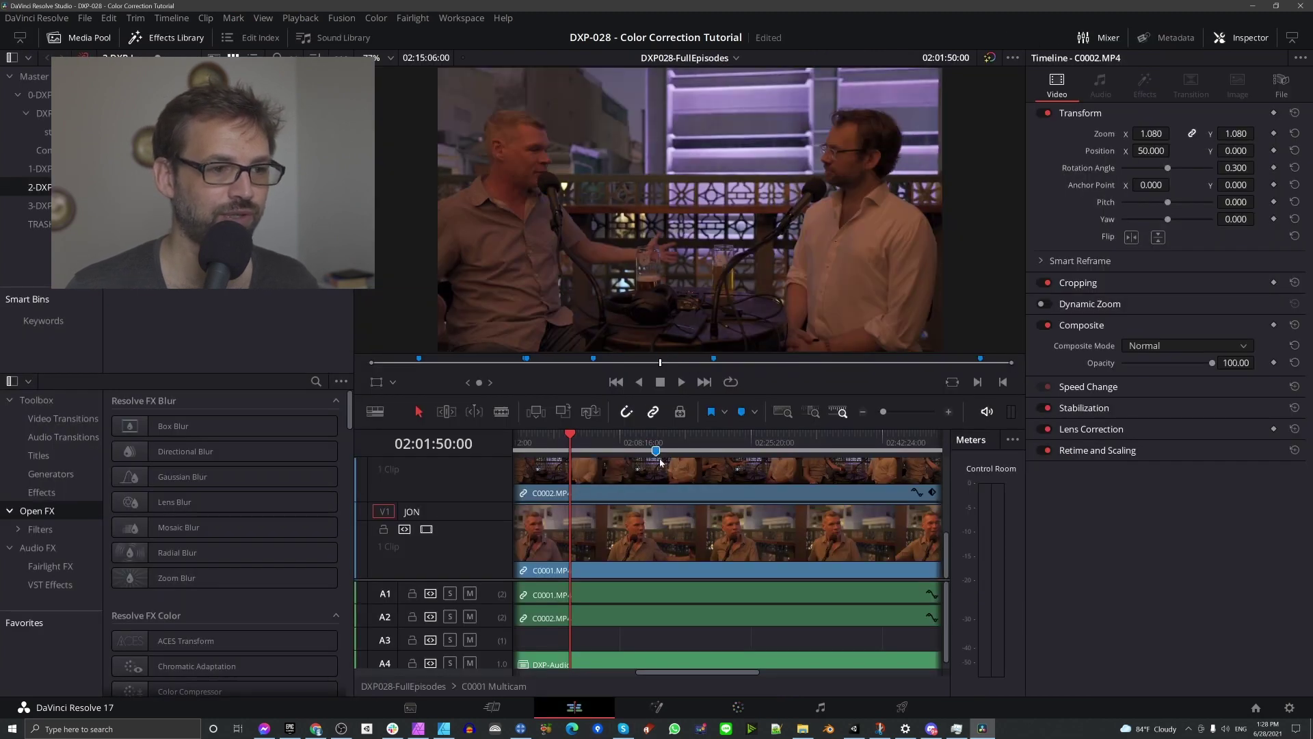
pyautogui.click(738, 707)
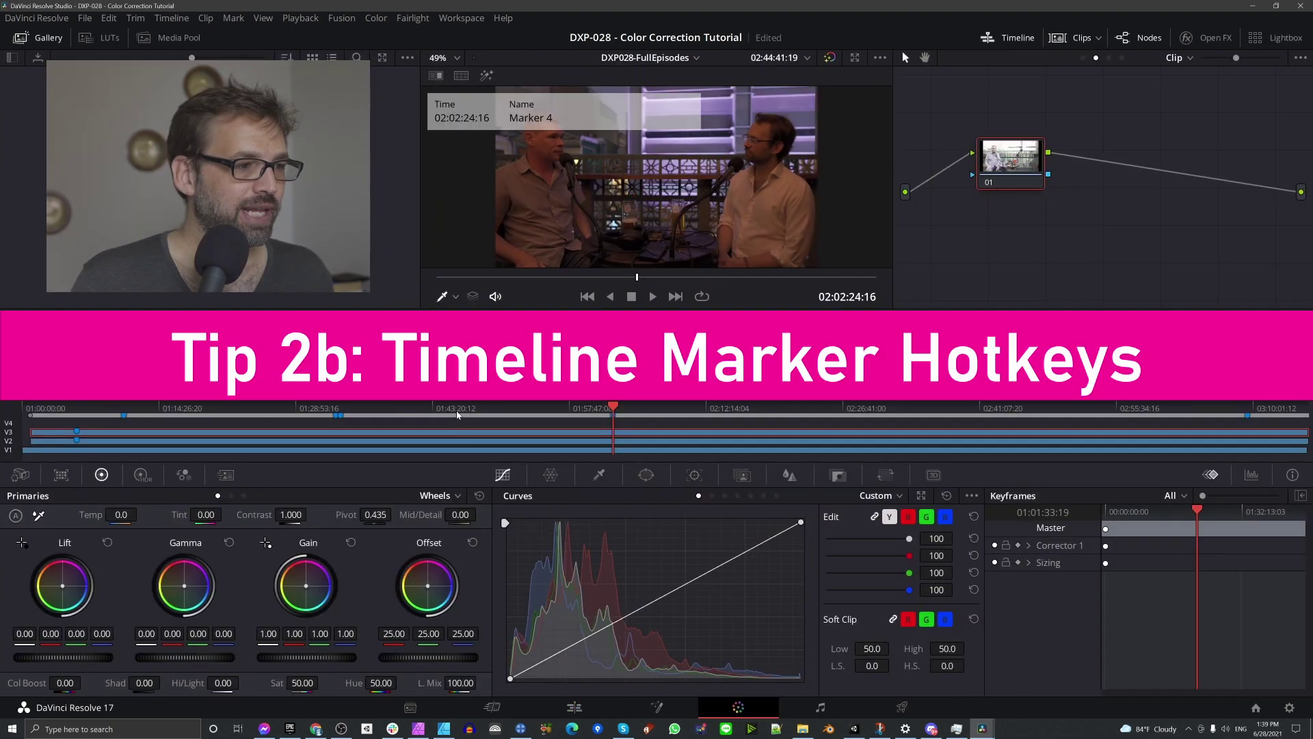
pyautogui.click(486, 410)
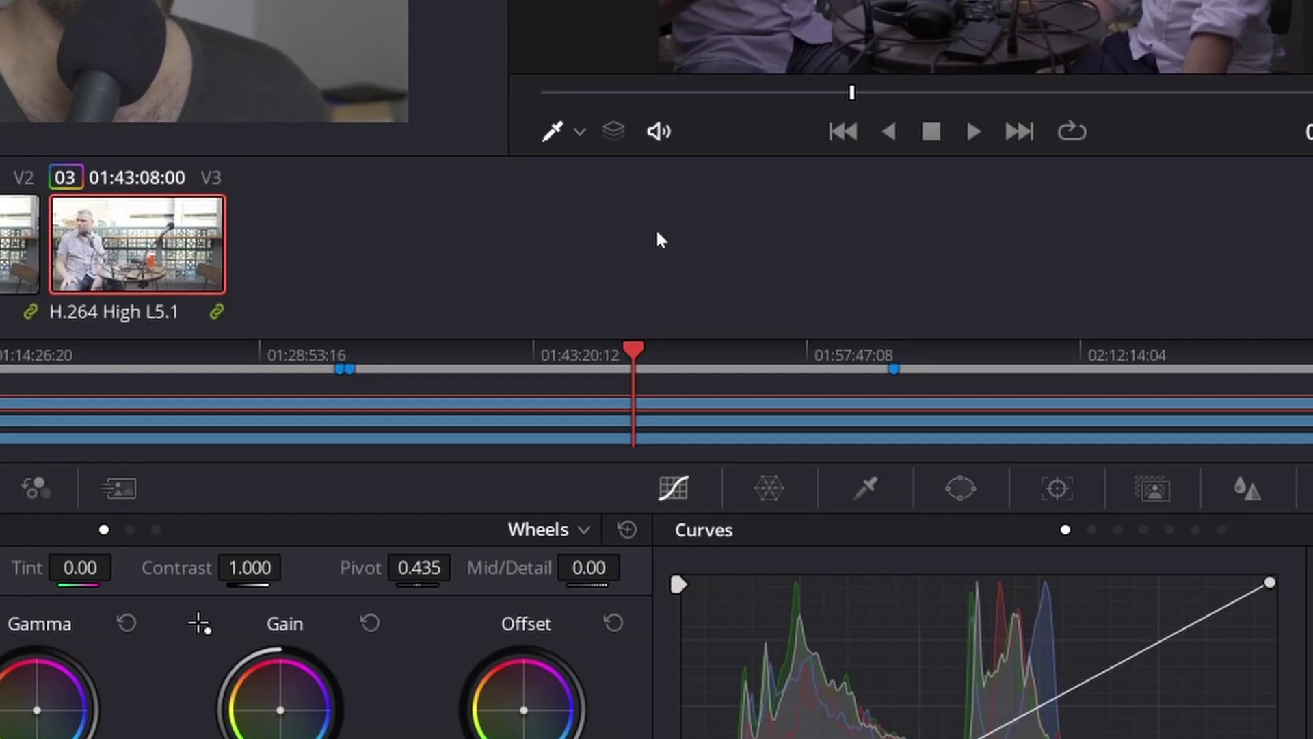
# - Step through the timeline markers with Shift+Up/Down, ending on Marker 3 at 01:33:40:03
pyautogui.hotkey('shift', 'Up')
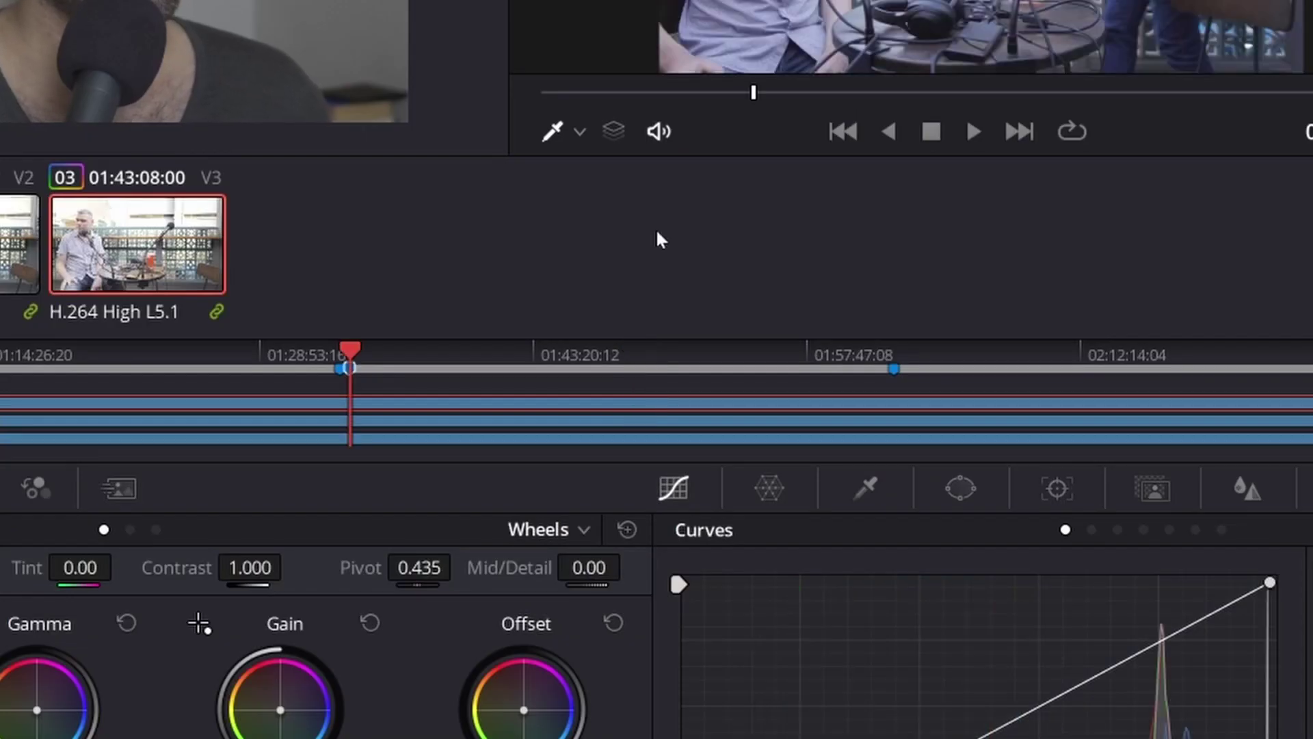
pyautogui.hotkey('shift', 'Down')
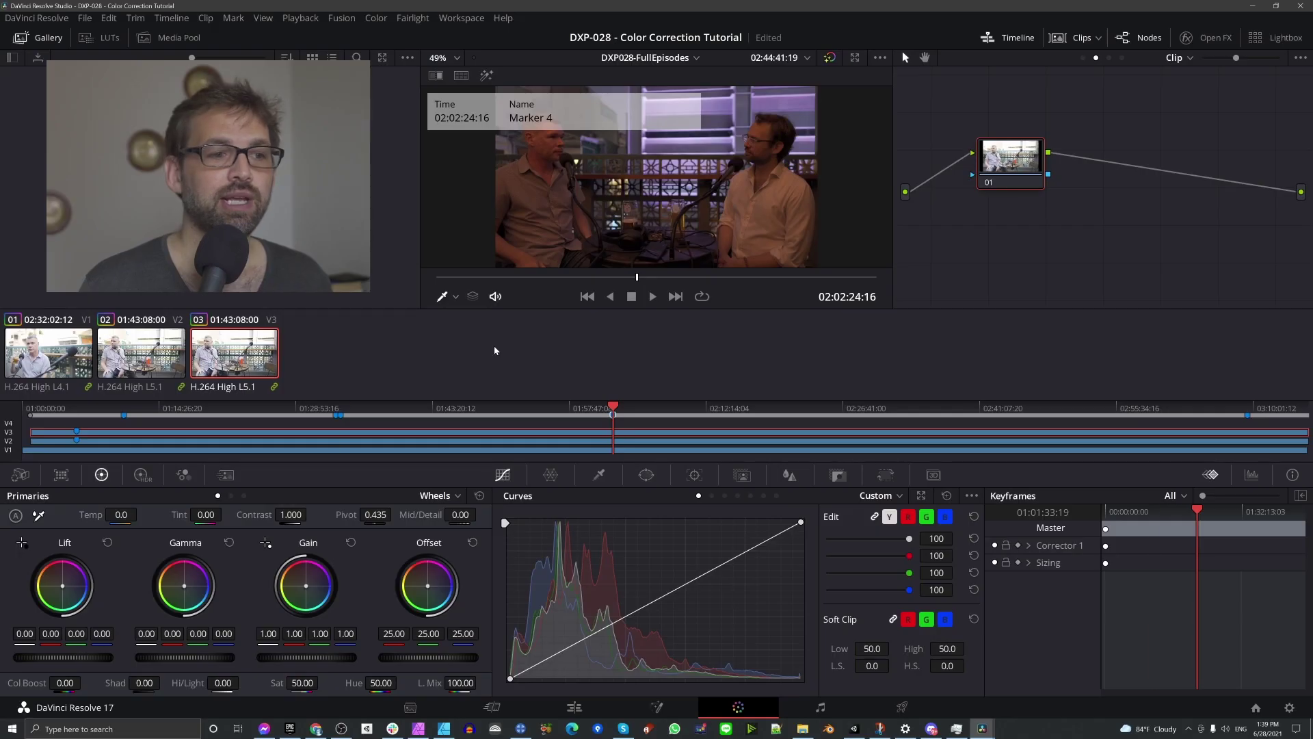
pyautogui.hotkey('shift', 'Up')
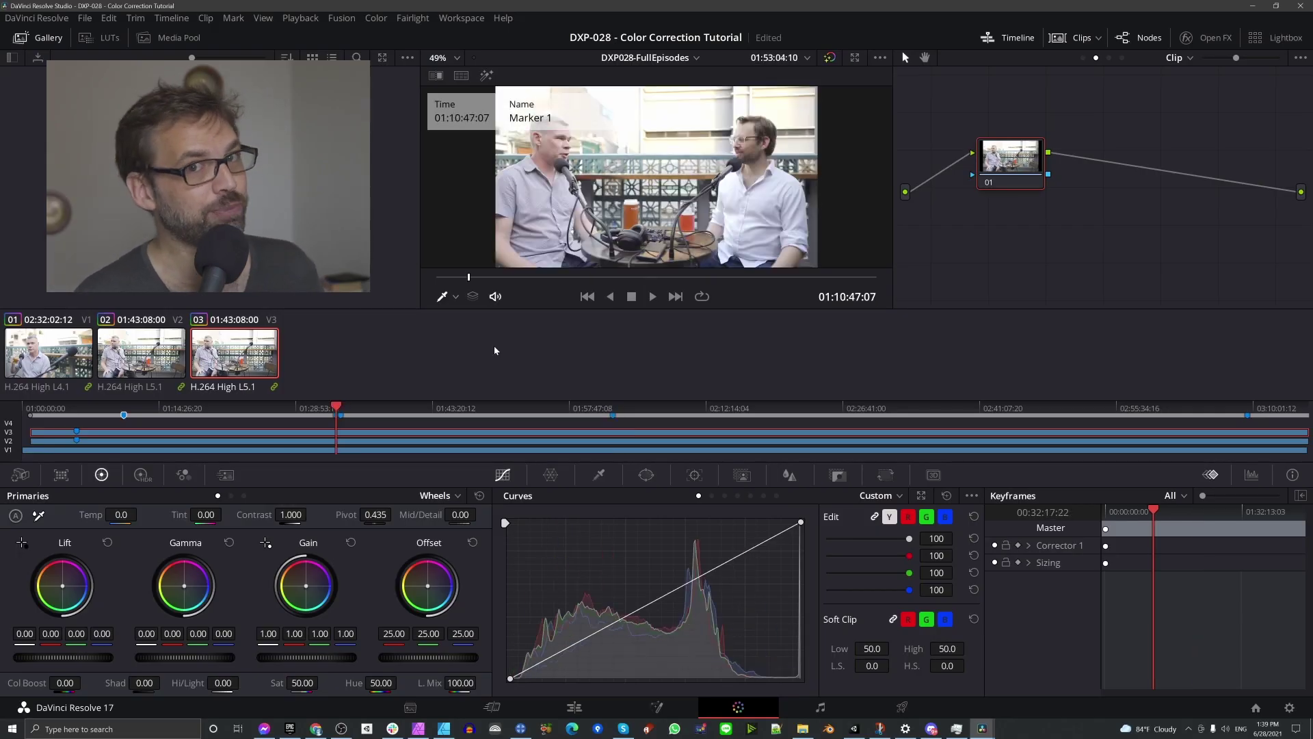
pyautogui.hotkey('shift', 'Down')
pyautogui.hotkey('shift', 'Down')
pyautogui.hotkey('shift', 'Down')
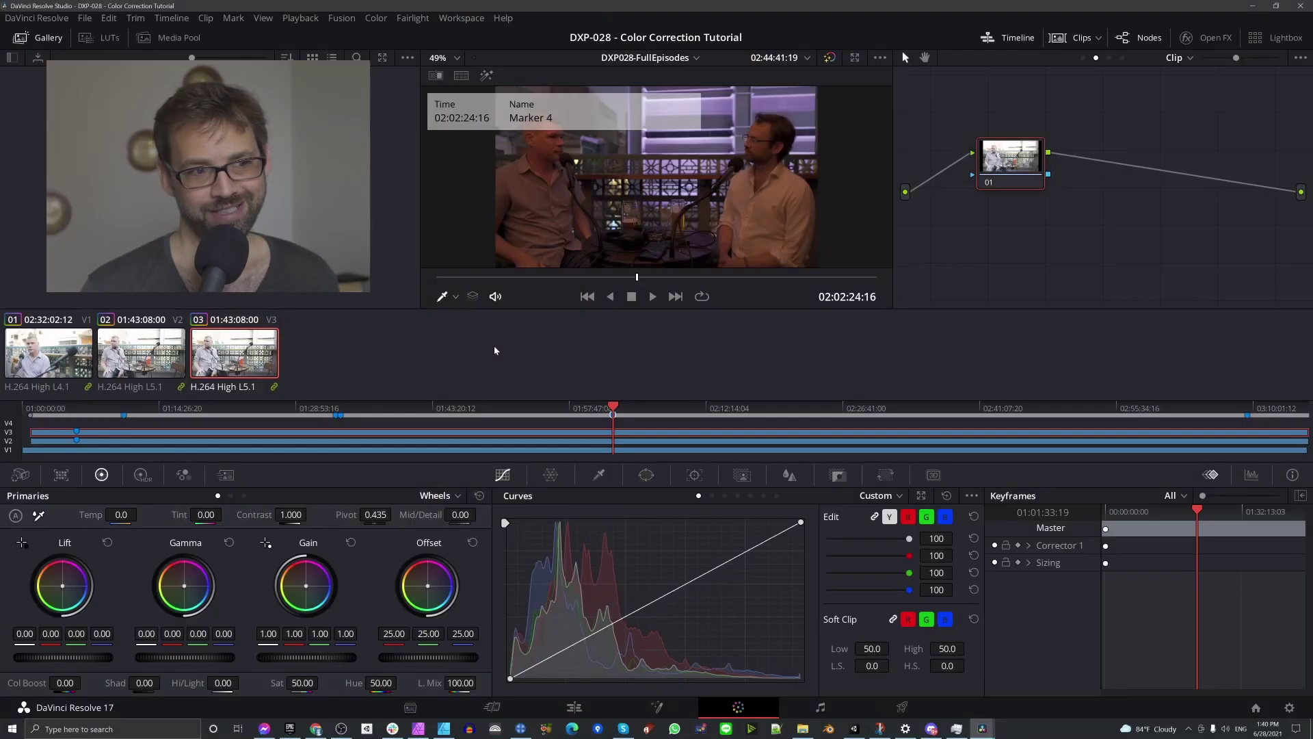
pyautogui.hotkey('shift', 'Down')
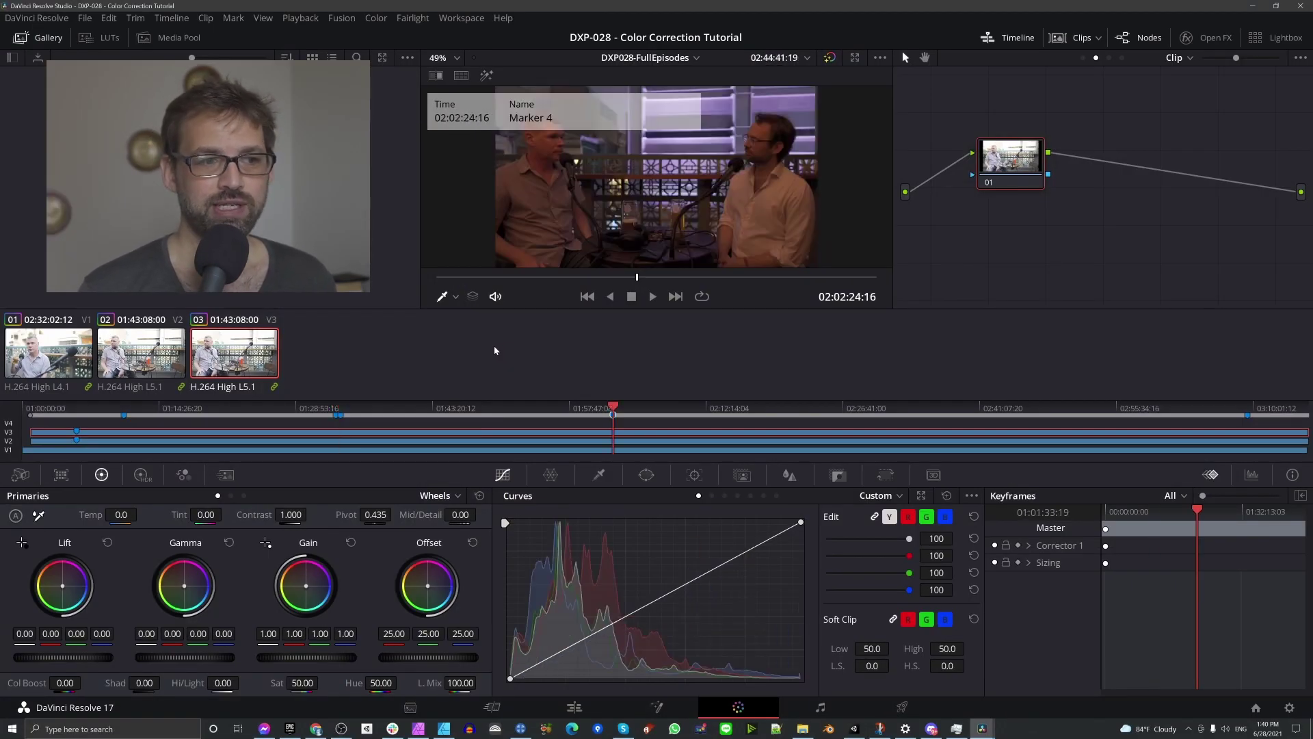
pyautogui.hotkey('shift', 'Down')
pyautogui.hotkey('shift', 'Up')
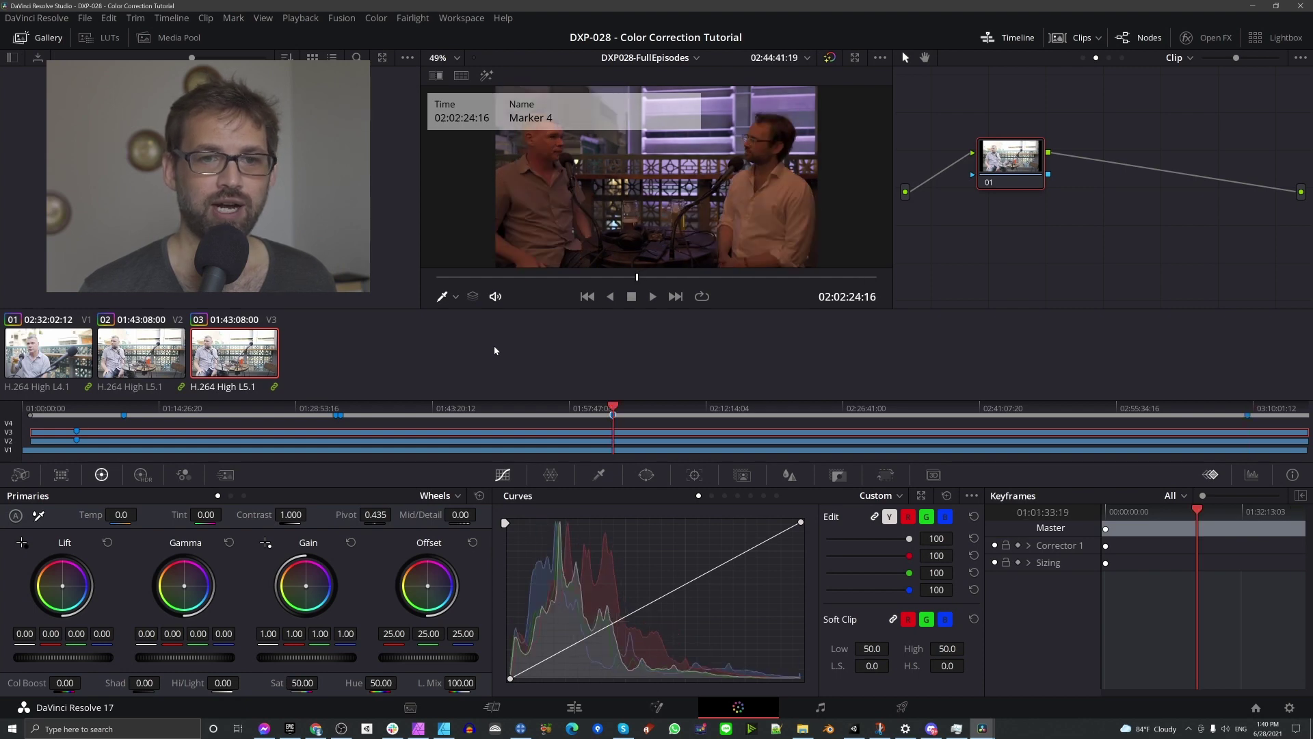
pyautogui.hotkey('shift', 'Up')
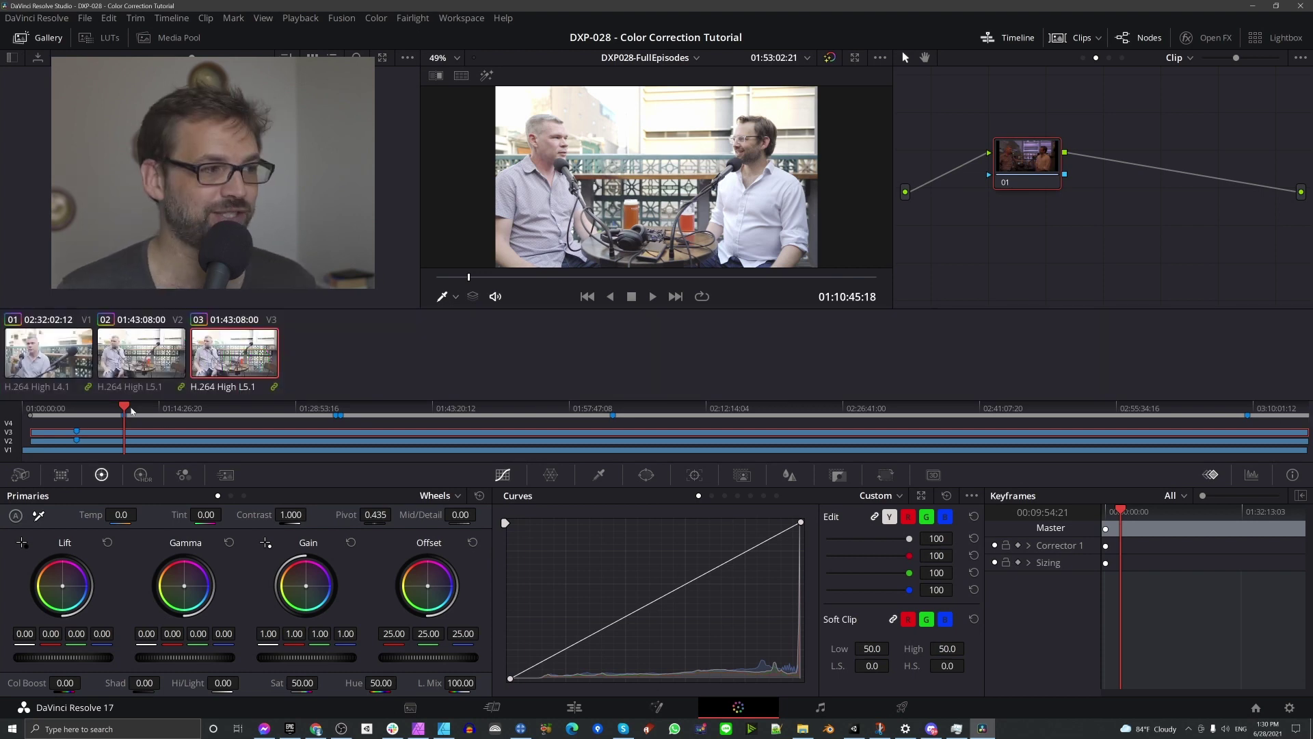
# - Scrub the mini timeline between roughly 01:33 and 02:01, then return to Marker 1 at 01:10:47:07
pyautogui.moveTo(131, 410); pyautogui.dragTo(124, 424)
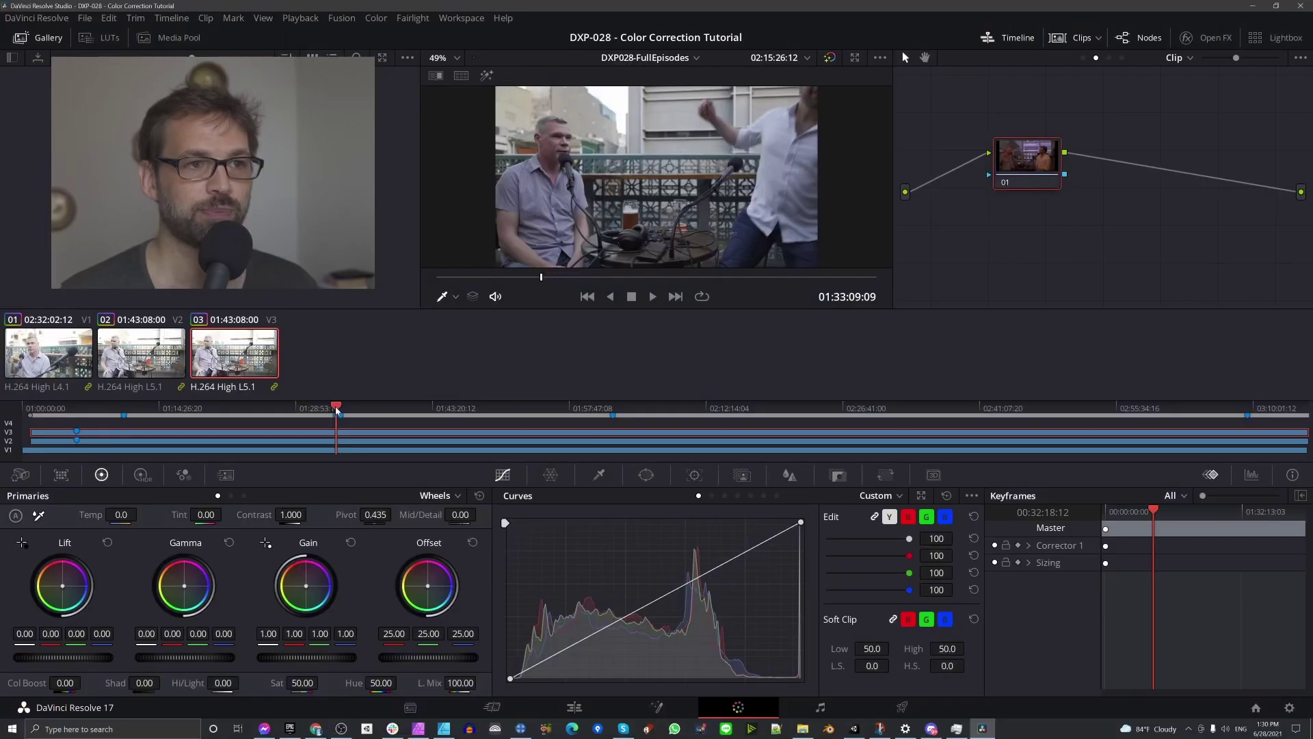
pyautogui.moveTo(337, 409); pyautogui.dragTo(344, 413)
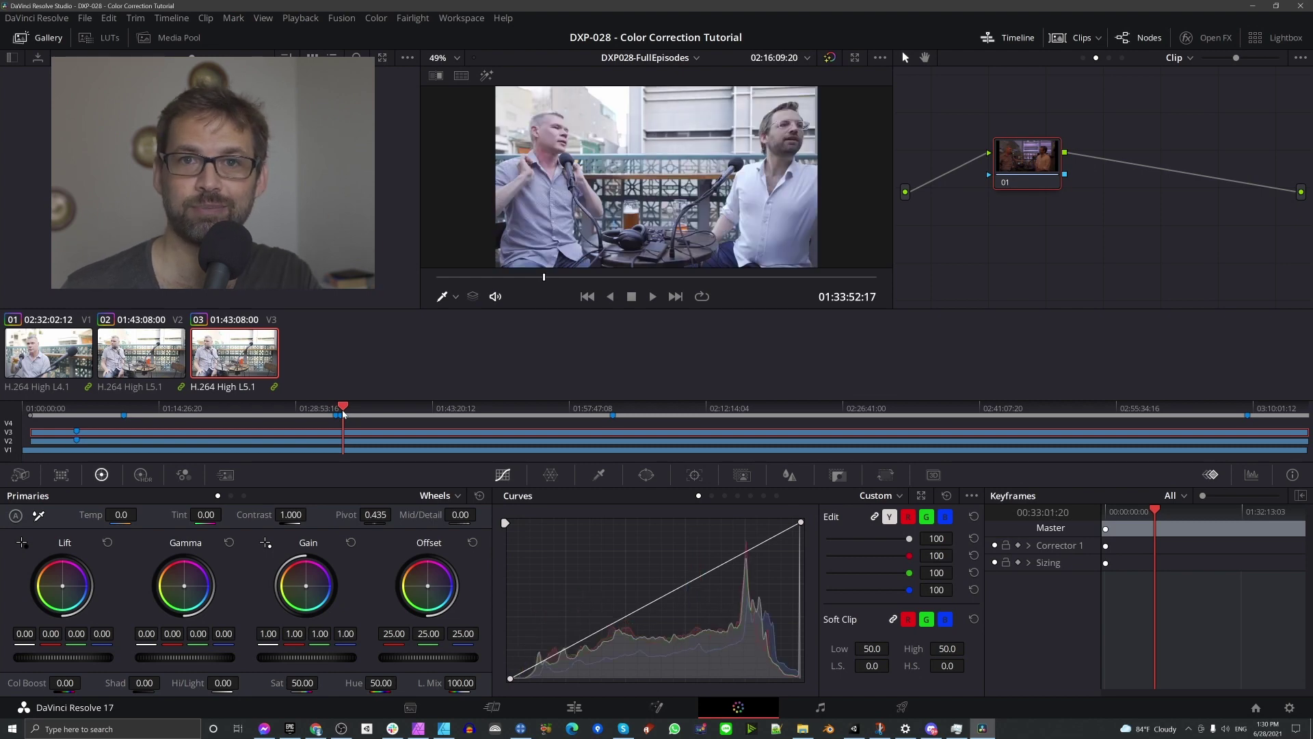
pyautogui.moveTo(342, 415); pyautogui.dragTo(342, 415)
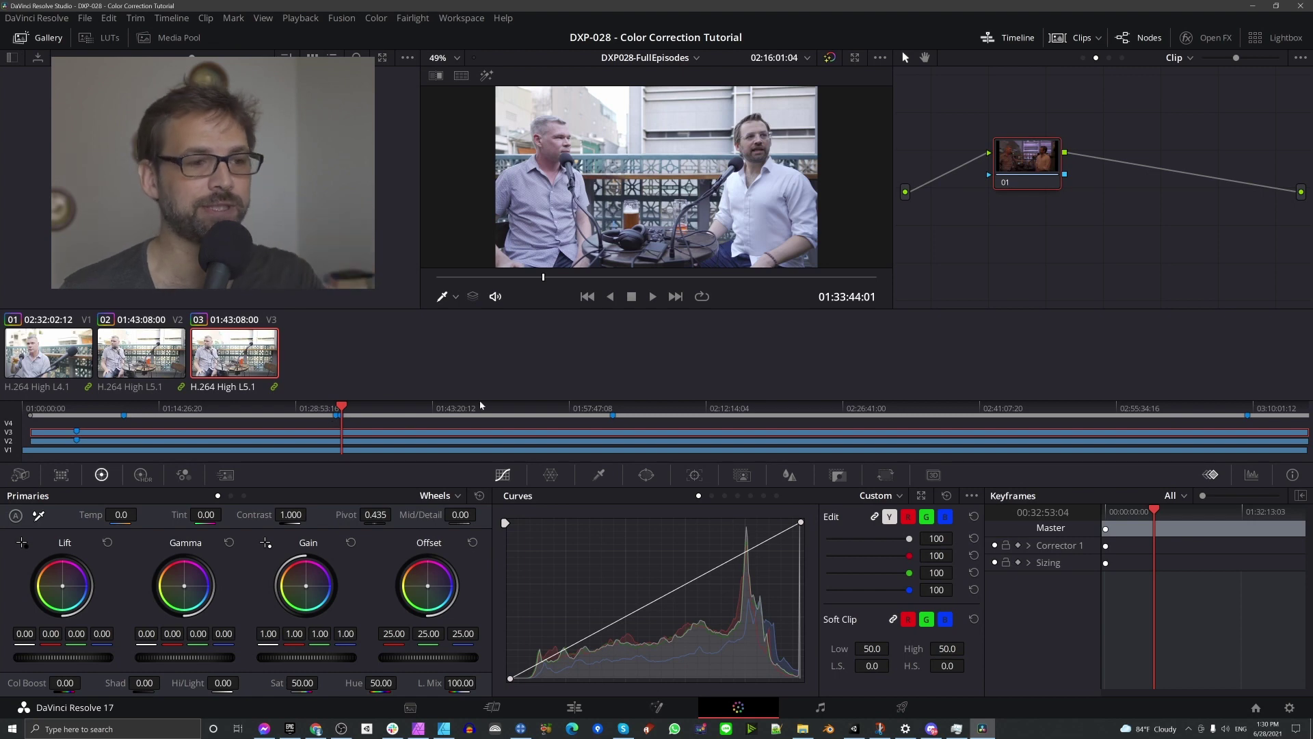
pyautogui.moveTo(481, 404); pyautogui.dragTo(608, 409)
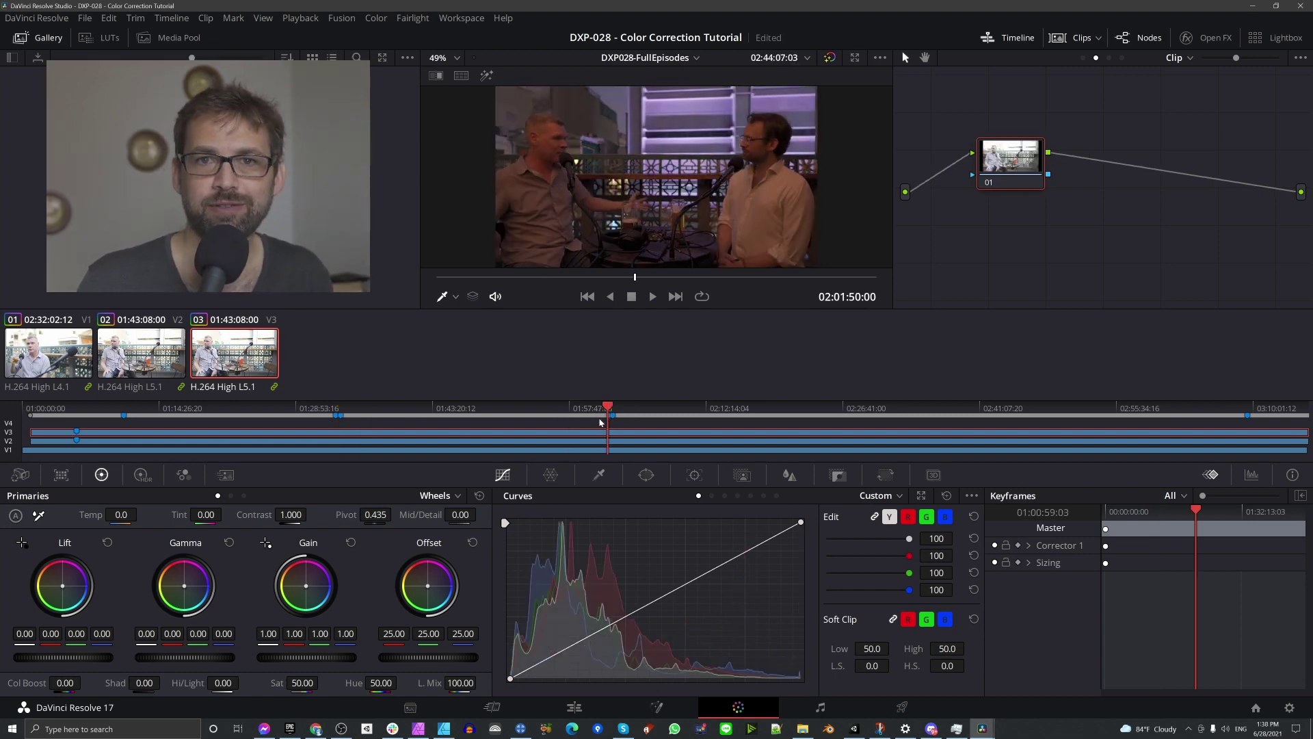
pyautogui.moveTo(606, 411); pyautogui.dragTo(1247, 426)
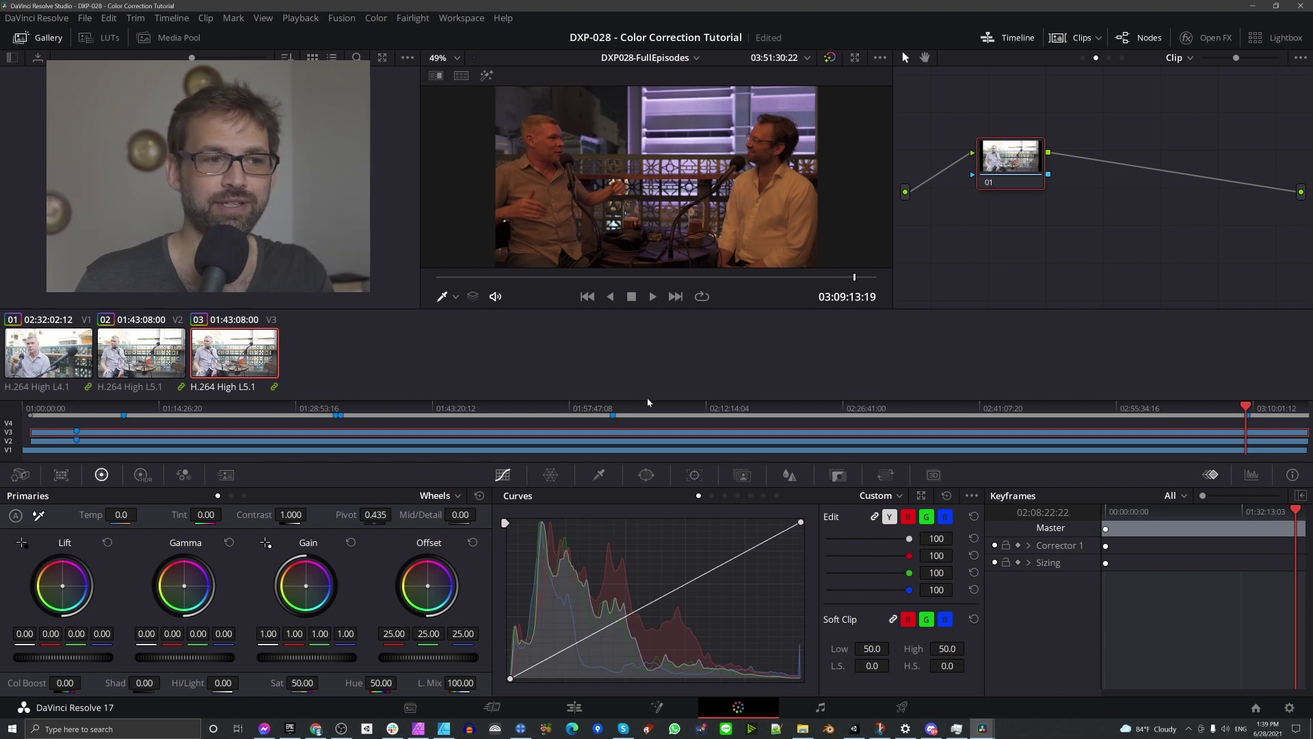
pyautogui.moveTo(618, 411); pyautogui.dragTo(613, 413)
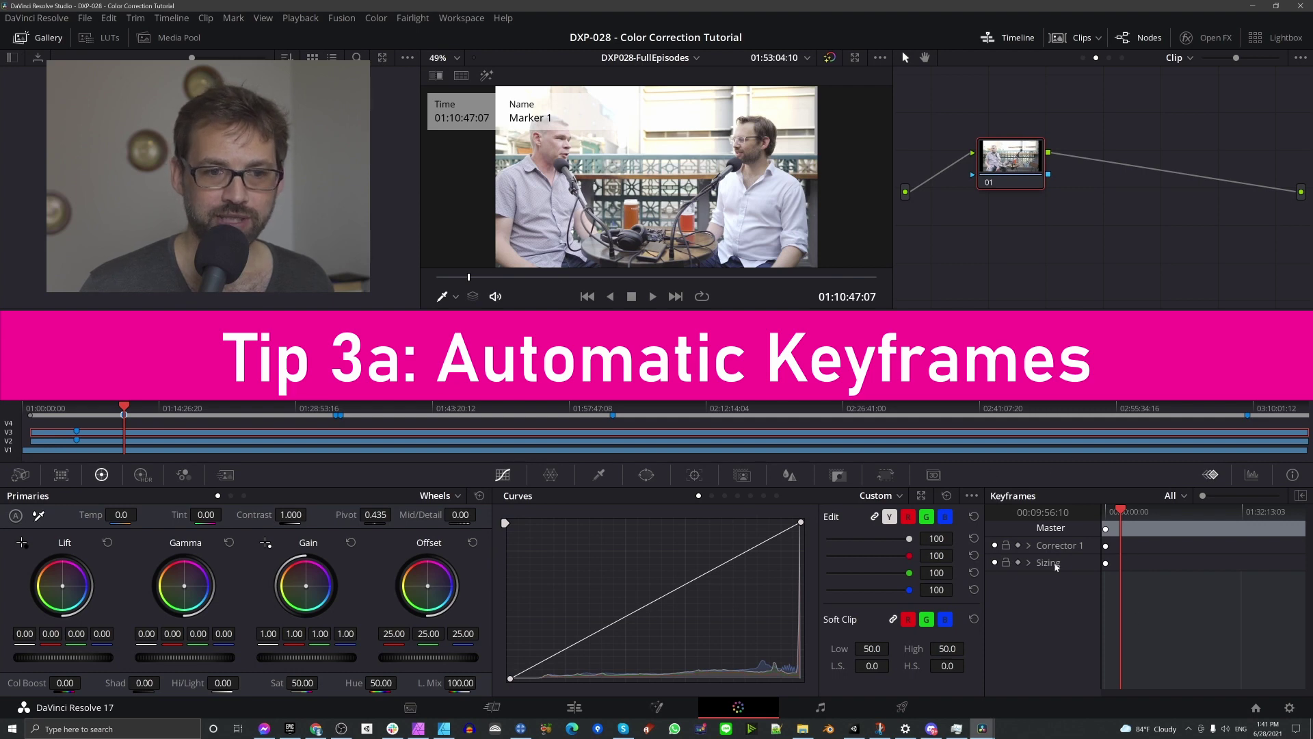
# - Nudge node 01 in the graph and give it the label 'Exposure'
pyautogui.moveTo(1004, 162)
pyautogui.mouseDown()
pyautogui.moveTo(1018, 195)
pyautogui.moveTo(999, 164)
pyautogui.mouseUp()
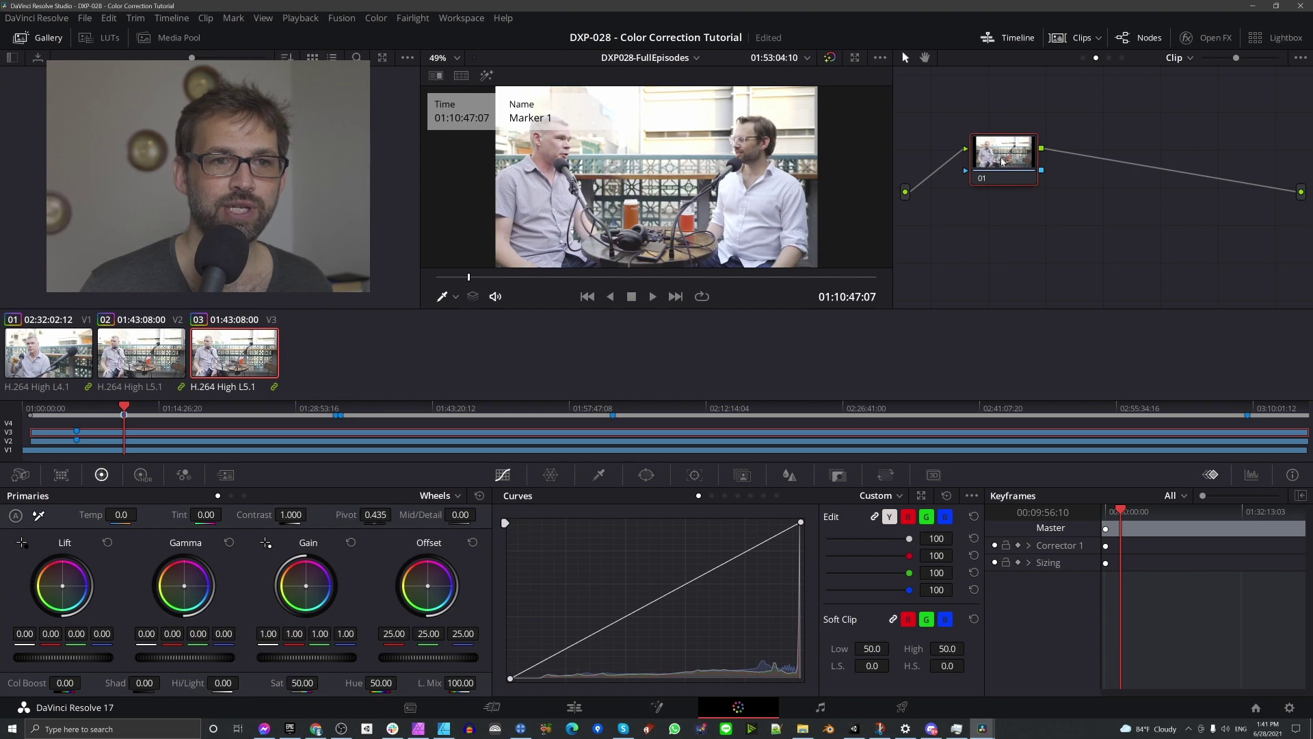
pyautogui.rightClick(1002, 161)
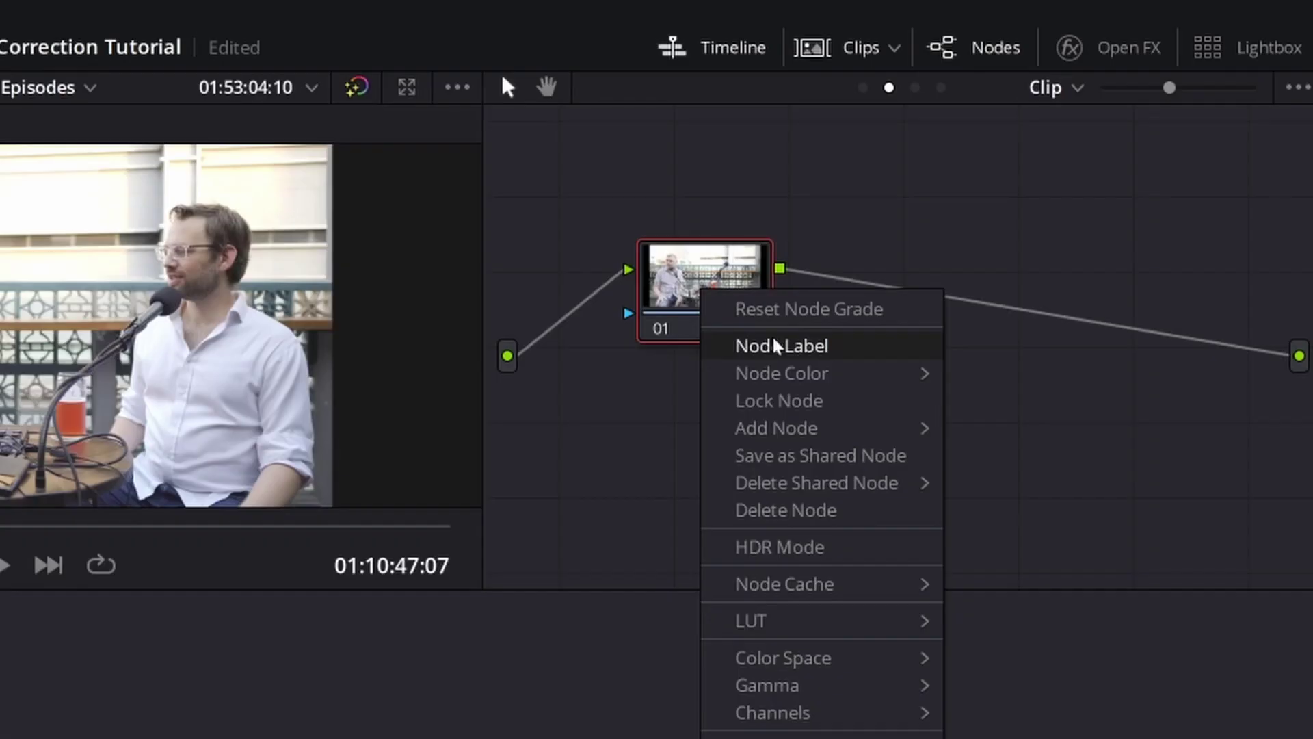
pyautogui.click(777, 346)
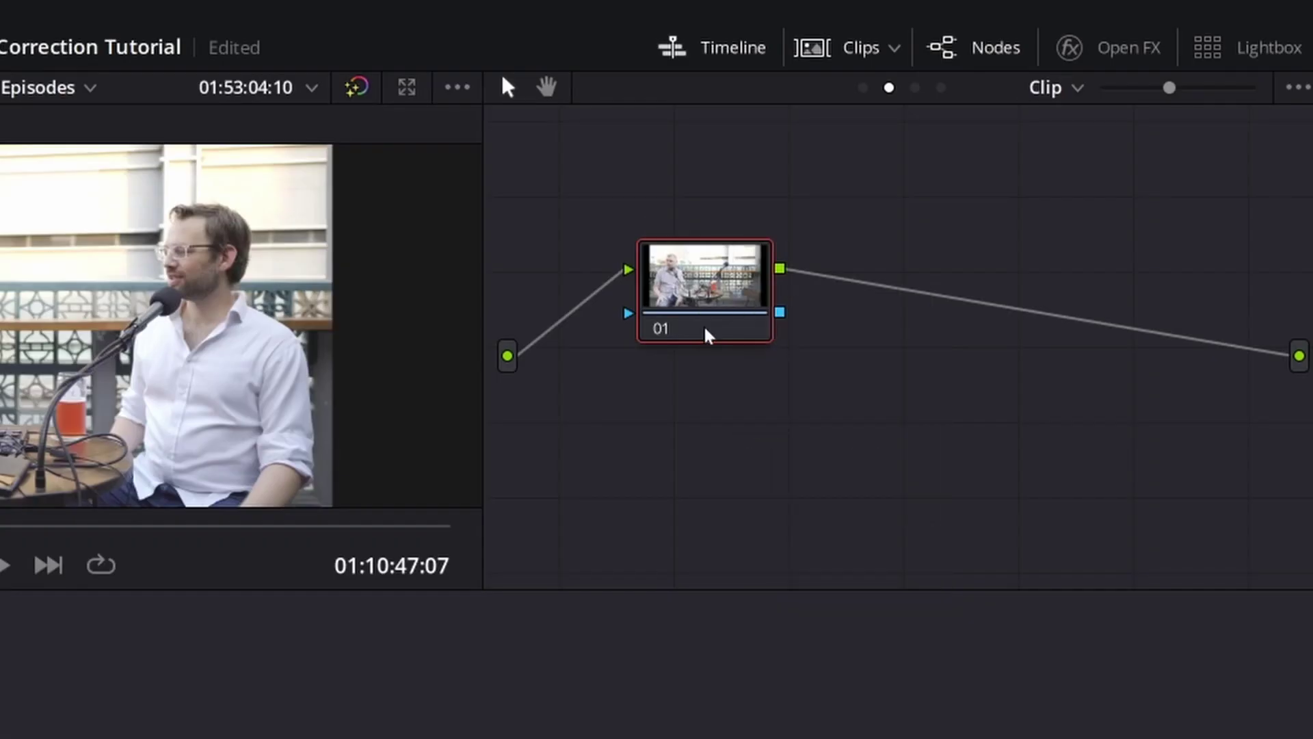
pyautogui.write('Exposure')
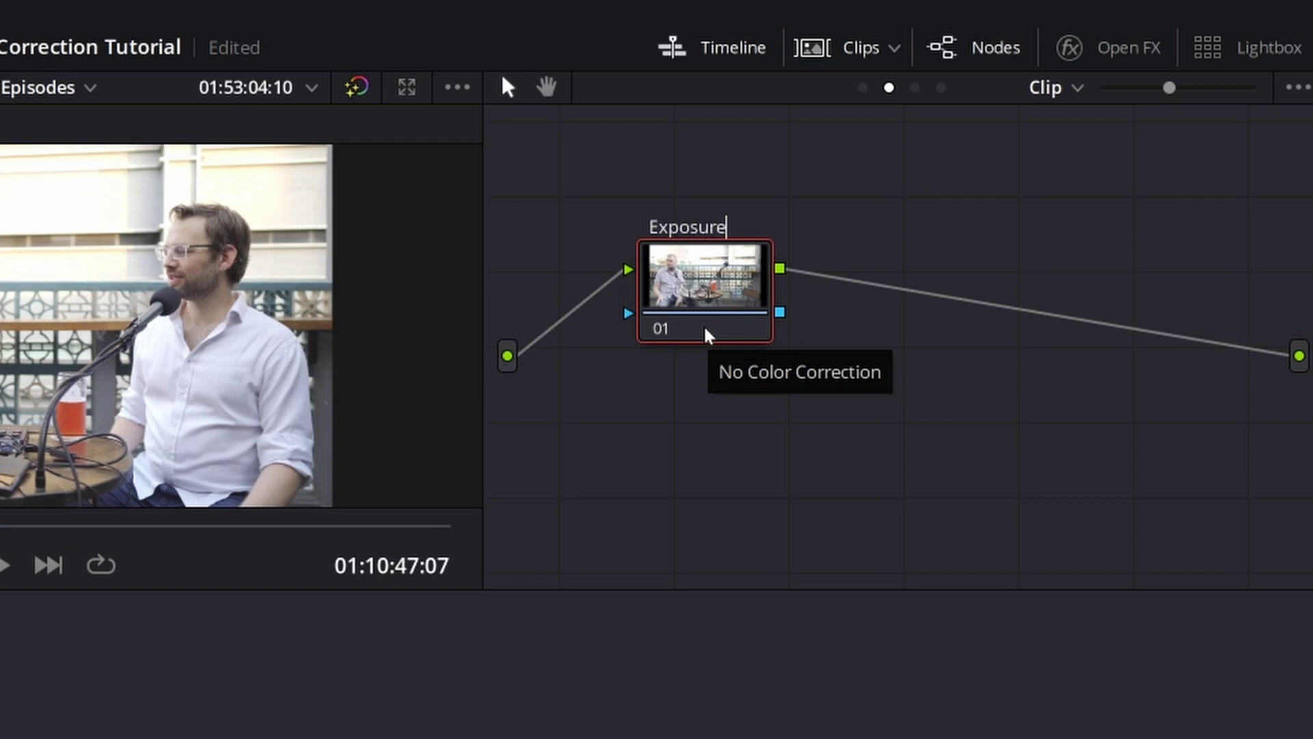
pyautogui.press('Return')
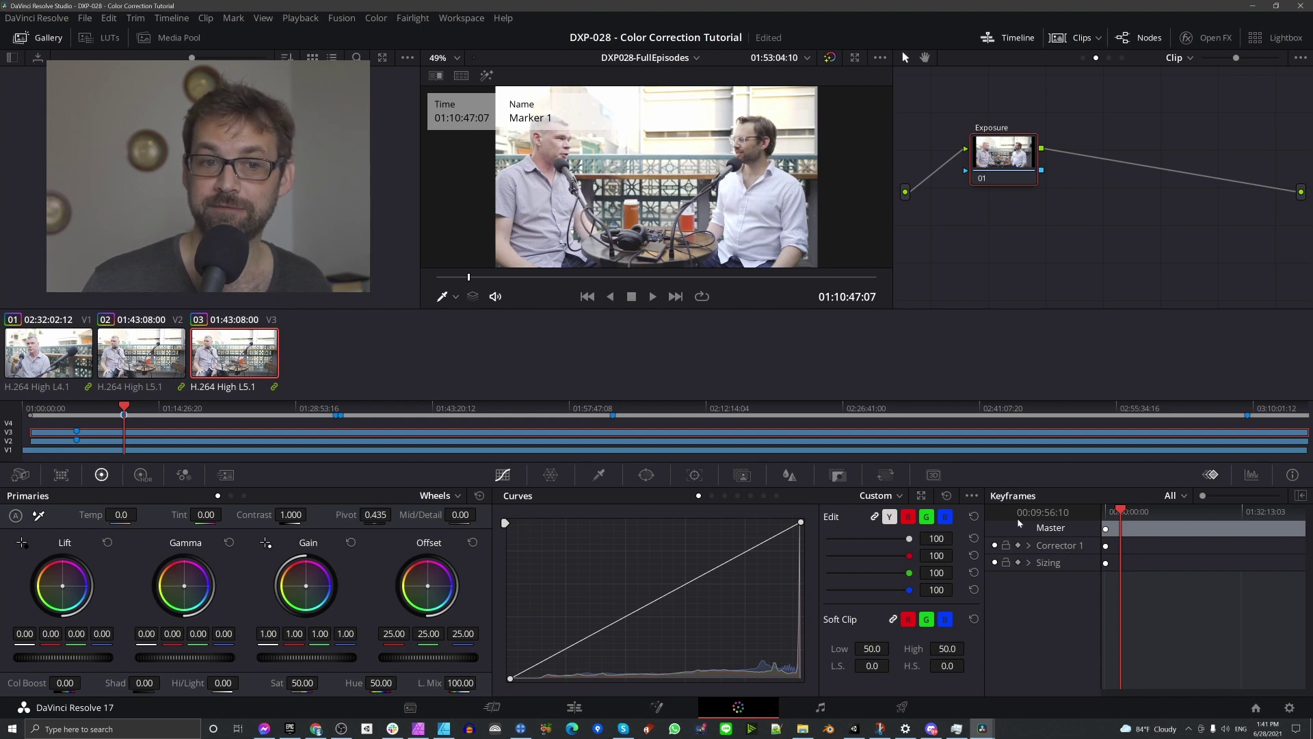
# - Swap the scopes area for the Keyframes panel and select the Exposure node
pyautogui.click(1251, 474)
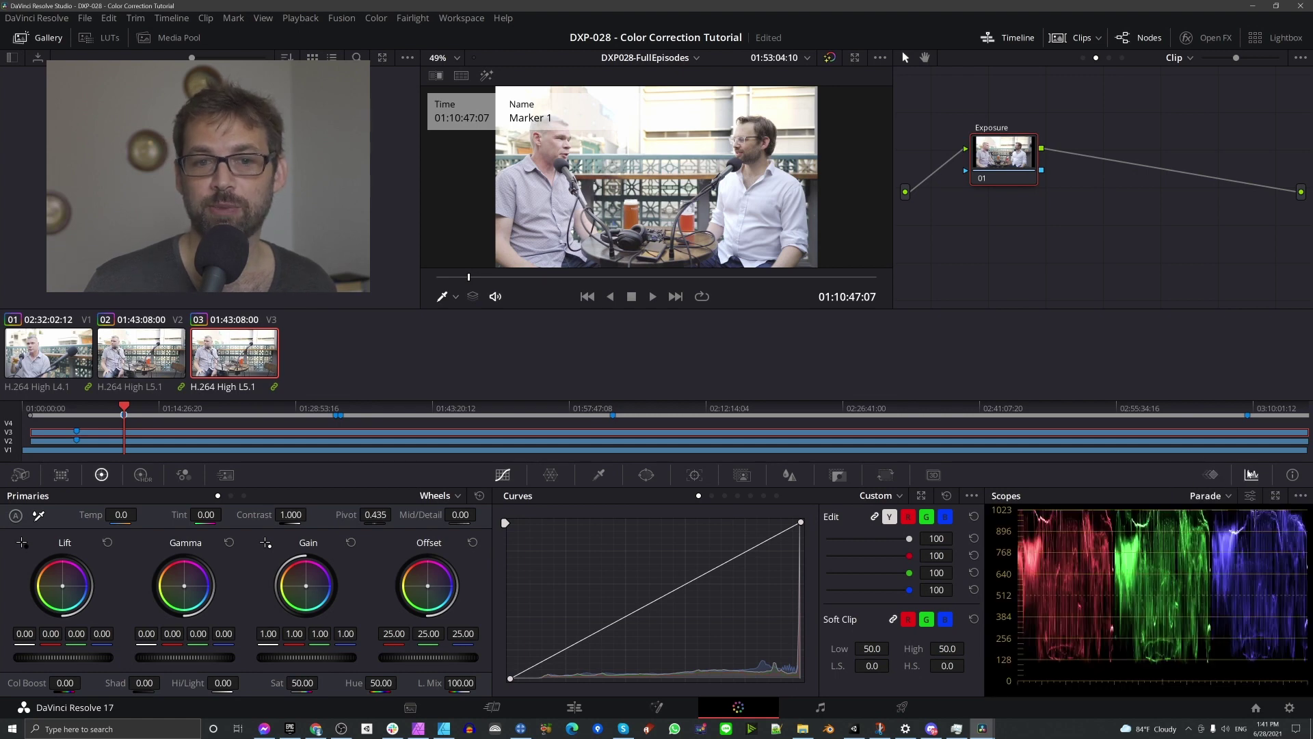
pyautogui.click(1212, 474)
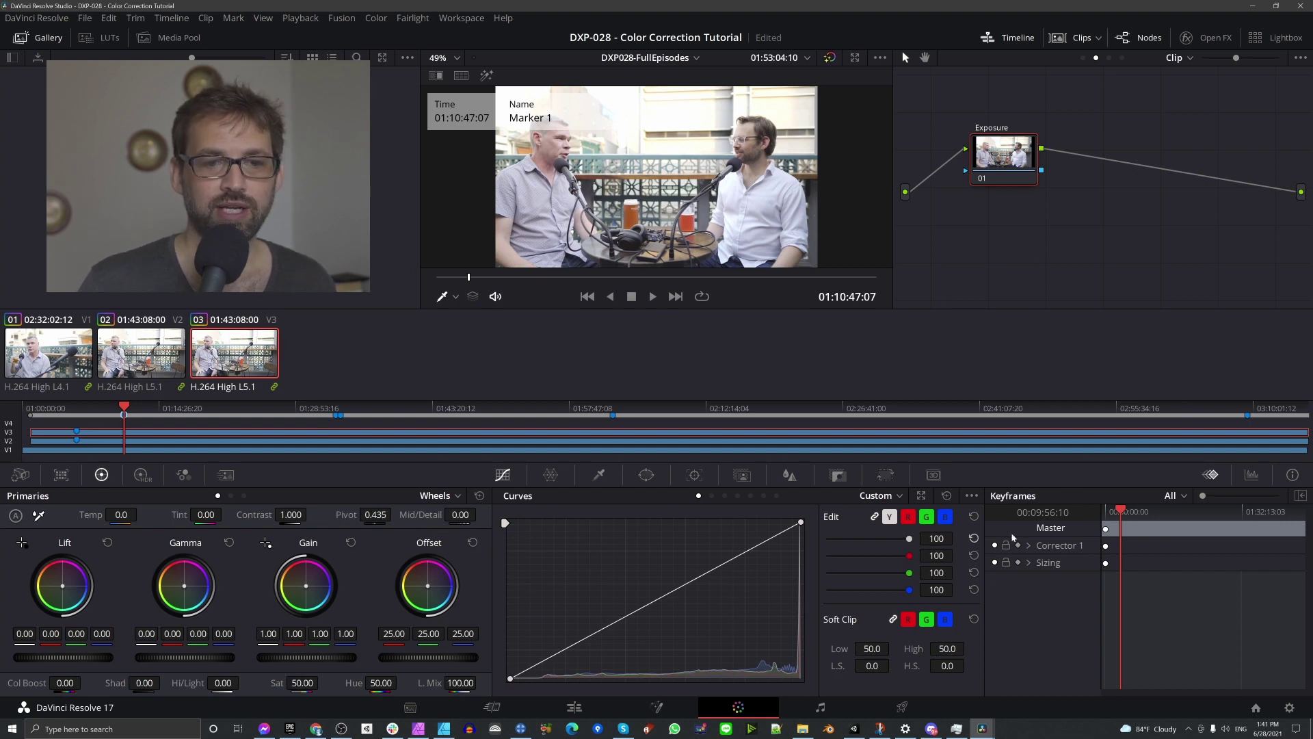
pyautogui.moveTo(1004, 157)
pyautogui.mouseDown()
pyautogui.moveTo(1019, 199)
pyautogui.moveTo(992, 155)
pyautogui.mouseUp()
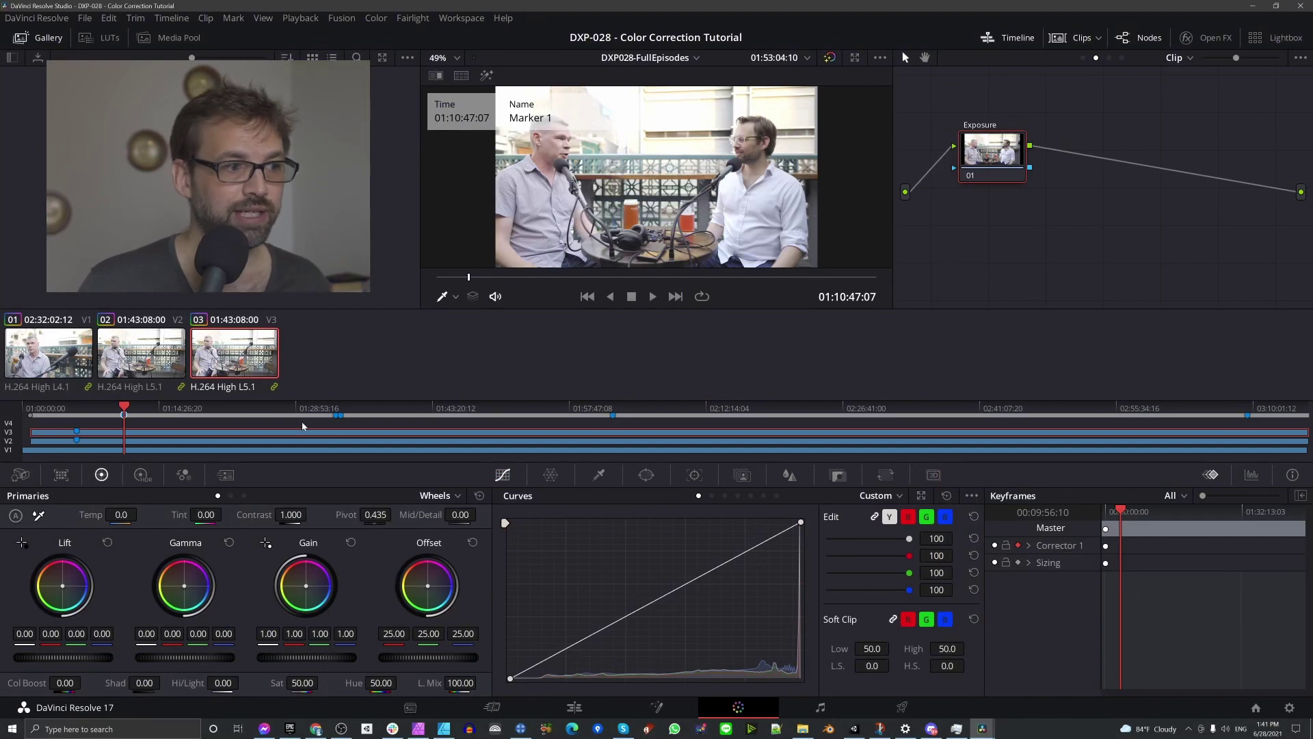
pyautogui.moveTo(460, 409)
pyautogui.mouseDown()
pyautogui.moveTo(500, 408)
pyautogui.moveTo(436, 409)
pyautogui.moveTo(486, 411)
pyautogui.mouseUp()
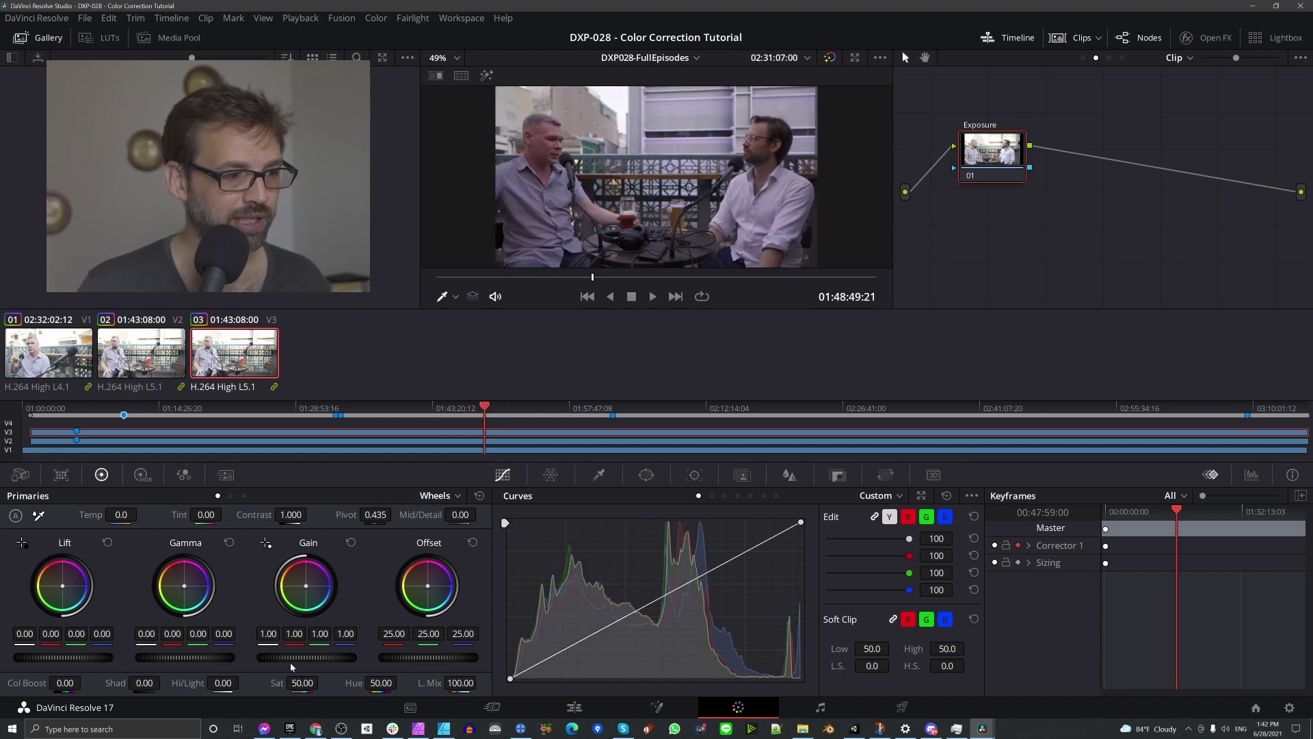
pyautogui.moveTo(294, 657); pyautogui.dragTo(321, 658)
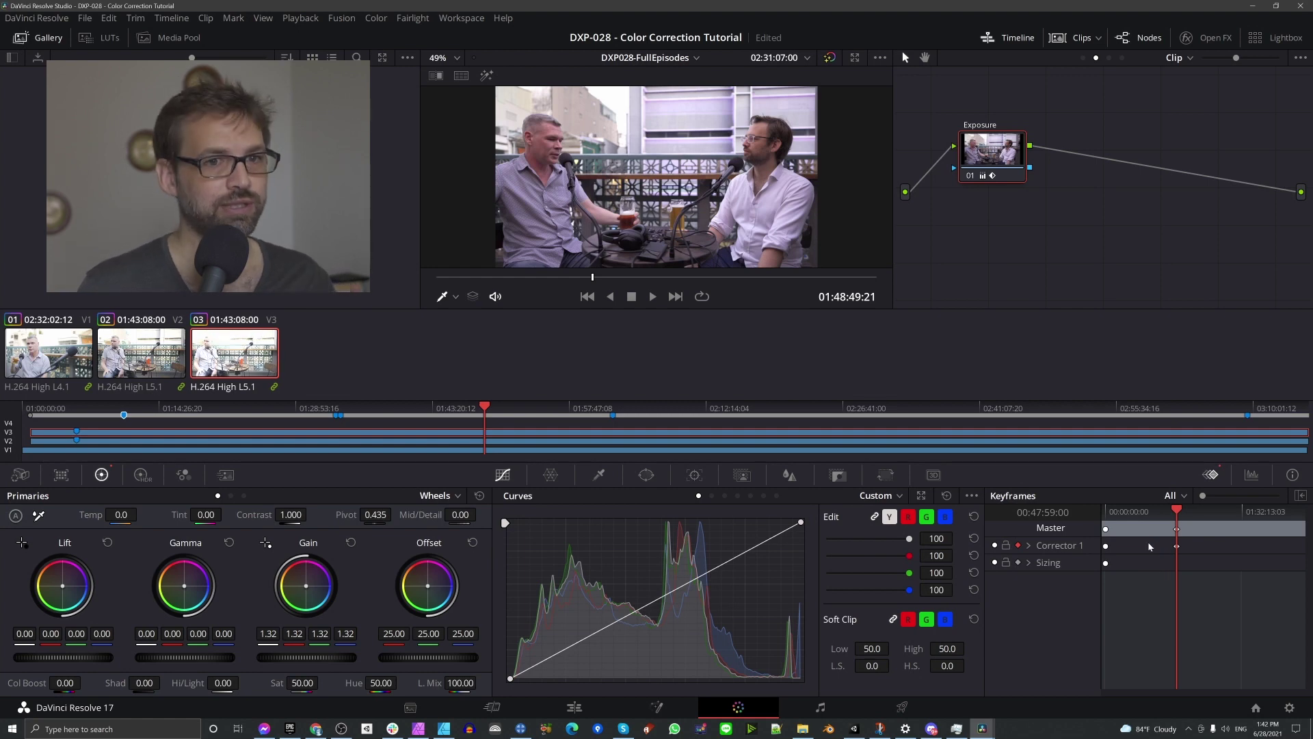
pyautogui.hotkey('shift', 'Down')
pyautogui.hotkey('shift', 'Up')
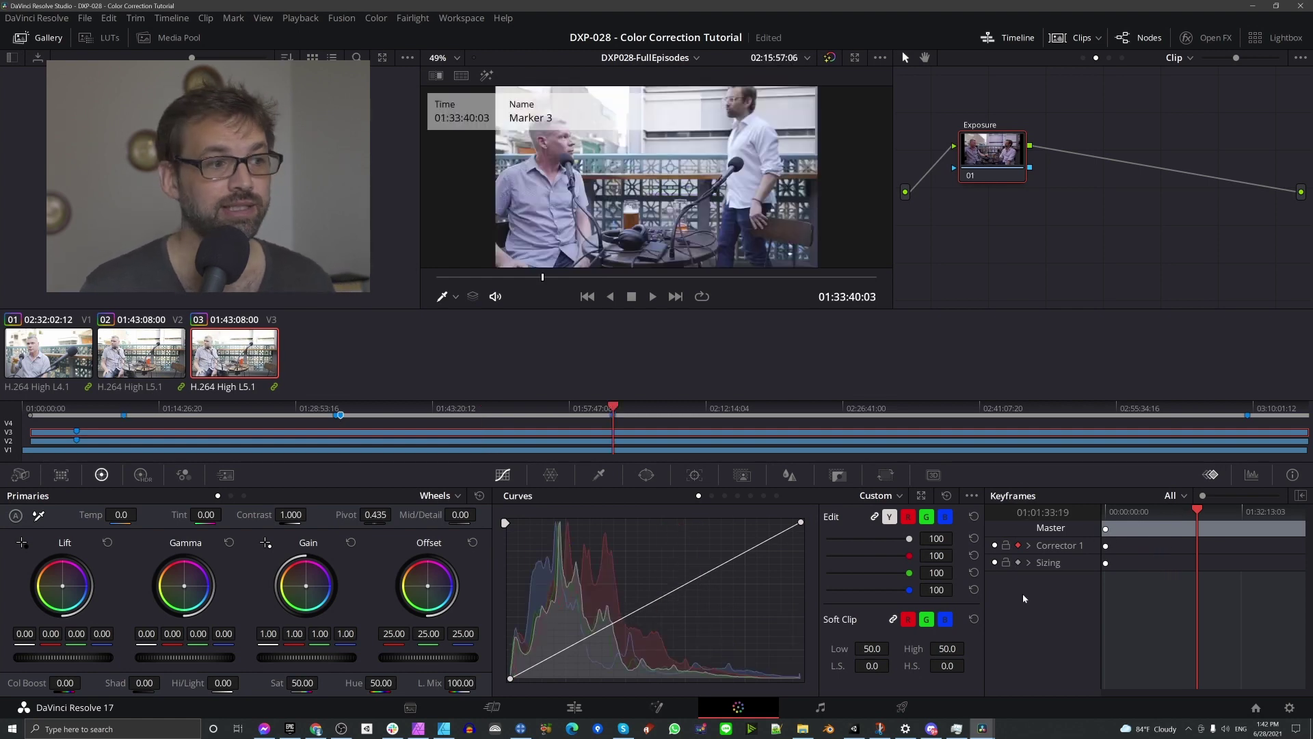
pyautogui.hotkey('shift', 'Up')
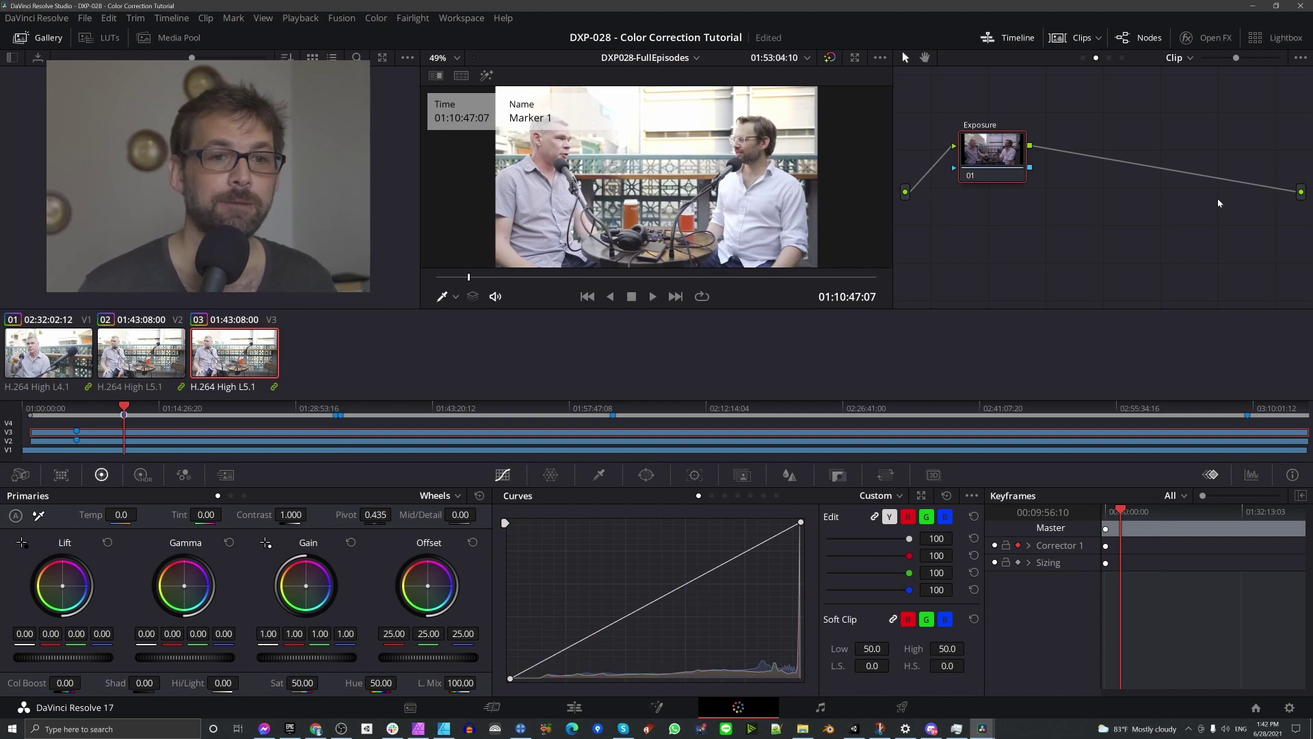
# - Add a serial node after Exposure, label it 'WB', and enable Automatic Keyframing on Corrector 2
pyautogui.moveTo(990, 143); pyautogui.dragTo(993, 140)
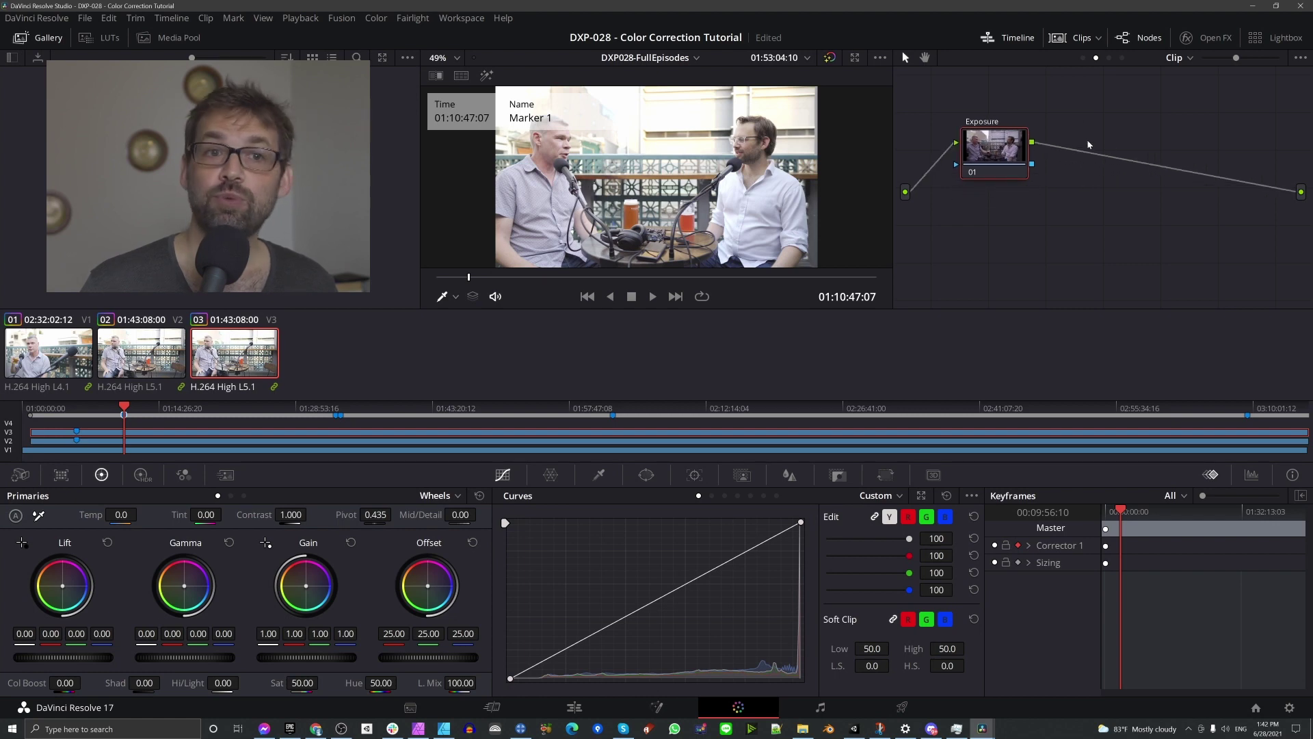
pyautogui.rightClick(1009, 161)
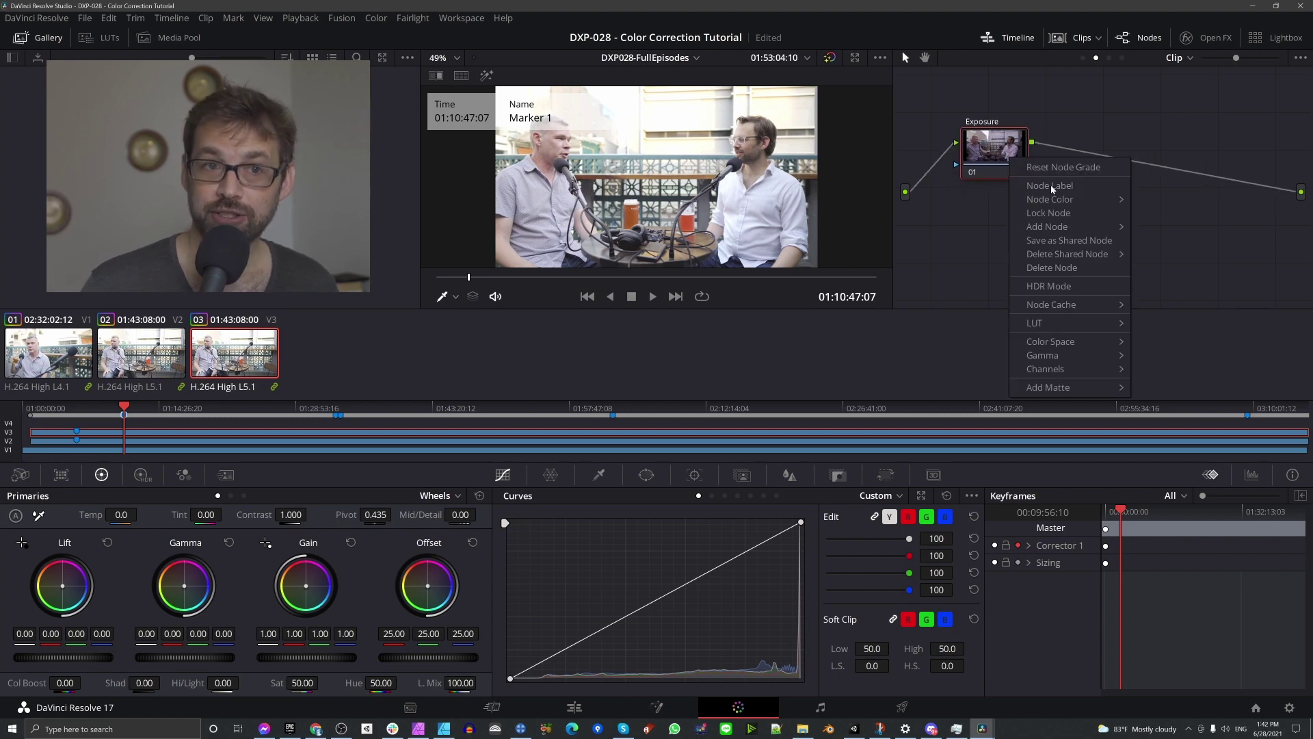
pyautogui.moveTo(1058, 228)
pyautogui.click(1168, 230)
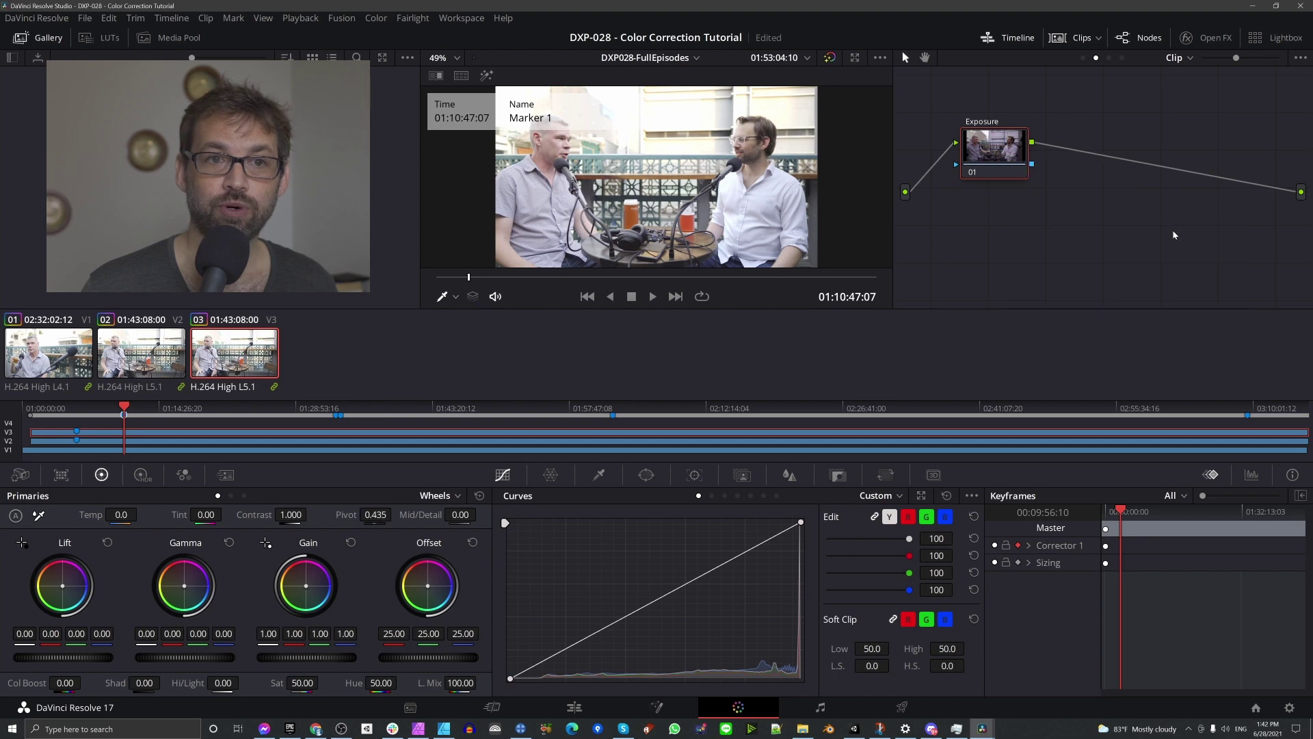
pyautogui.rightClick(1096, 147)
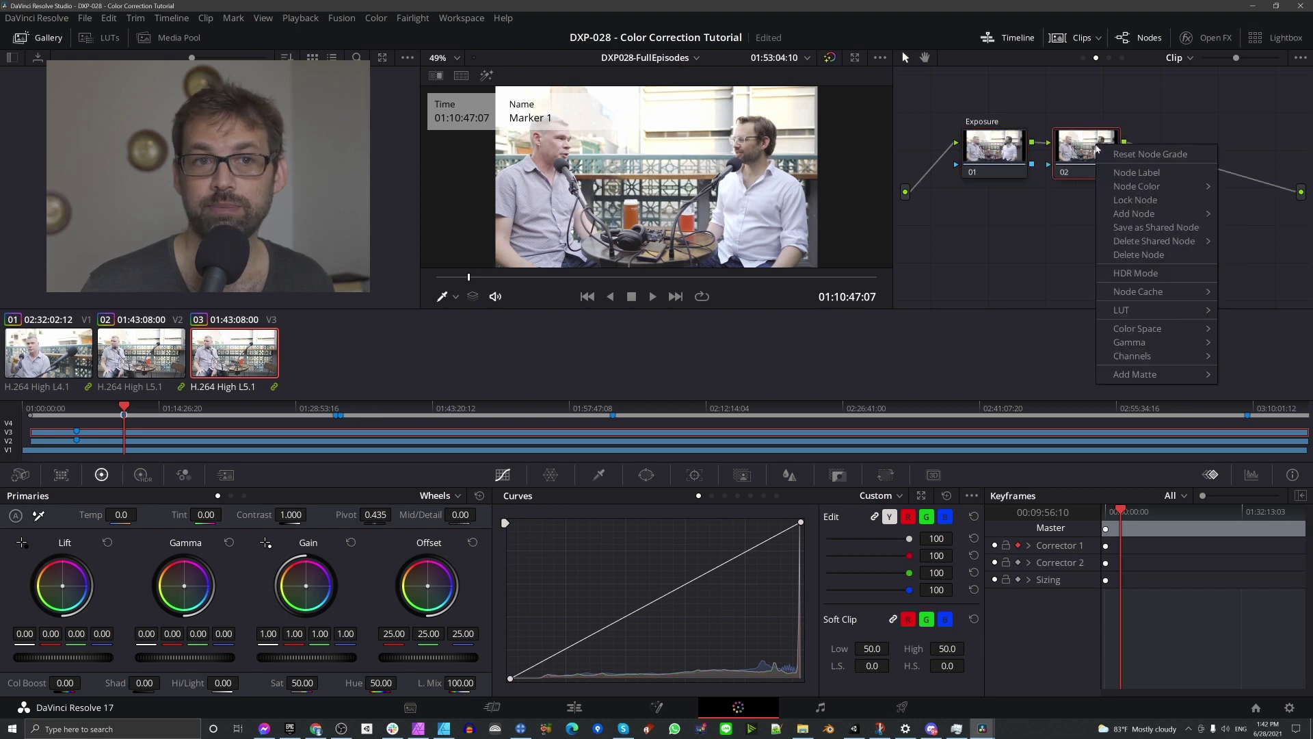
pyautogui.click(1132, 172)
pyautogui.write('WB')
pyautogui.press('Return')
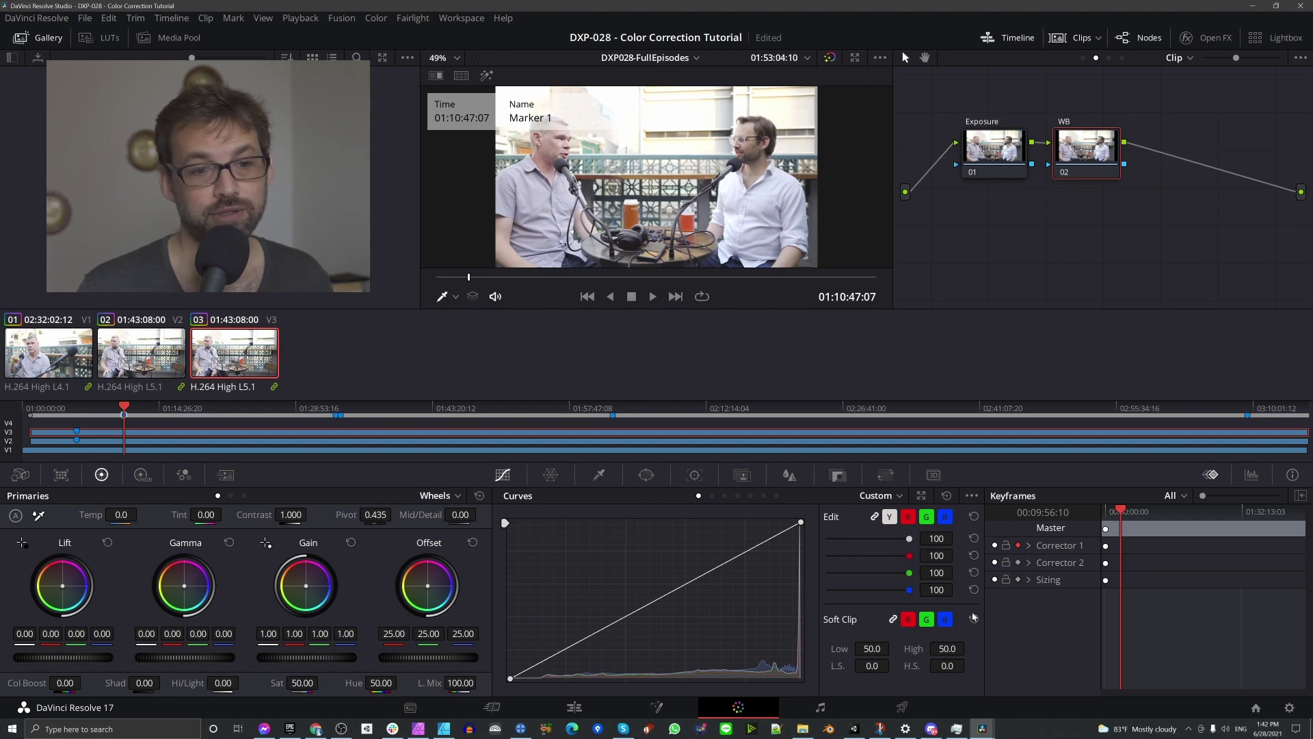
pyautogui.click(1020, 563)
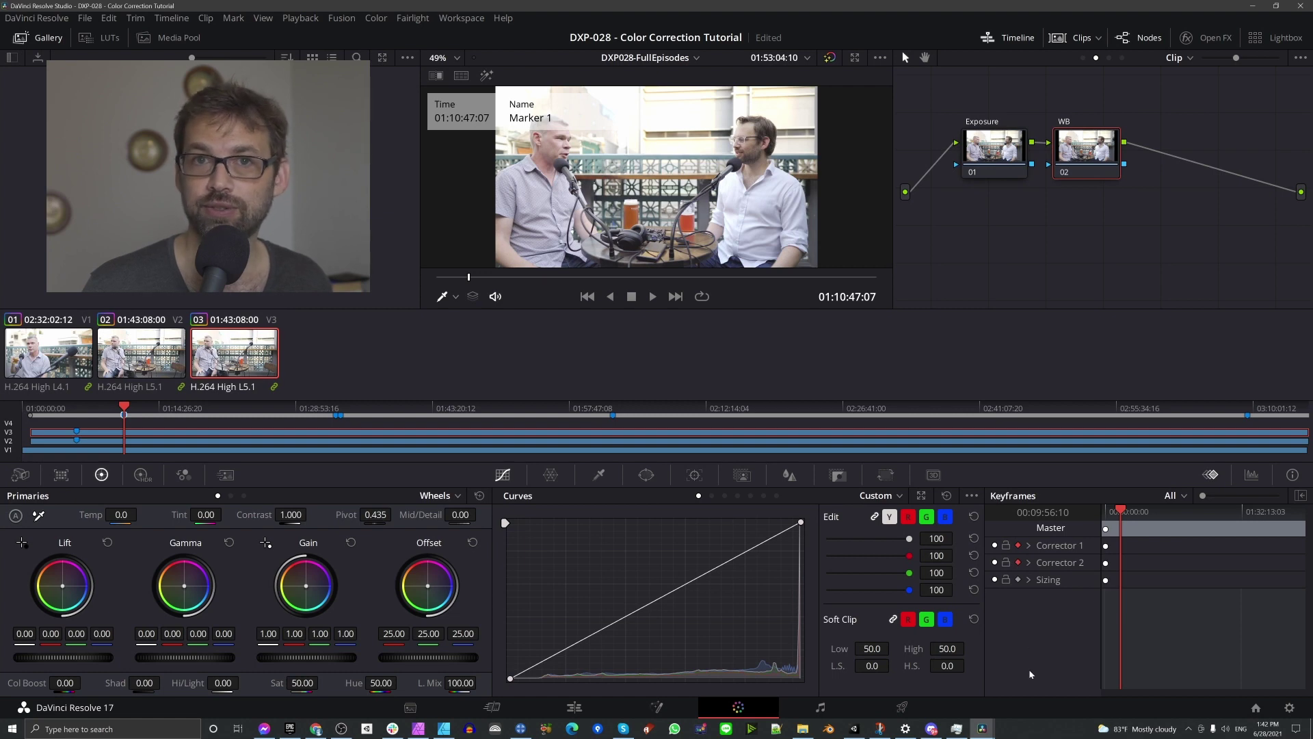
pyautogui.click(1000, 153)
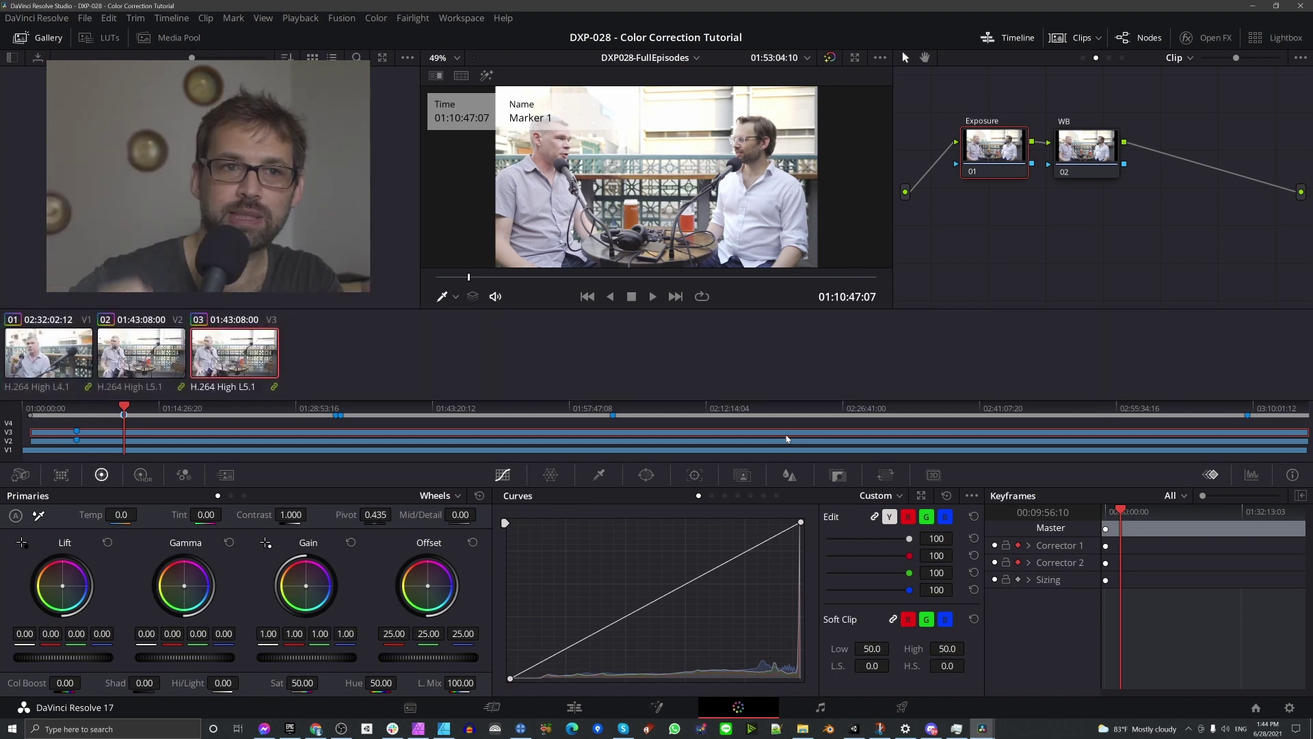
# - Drag the WB node further to the right of Exposure in the node graph
pyautogui.click(1088, 158)
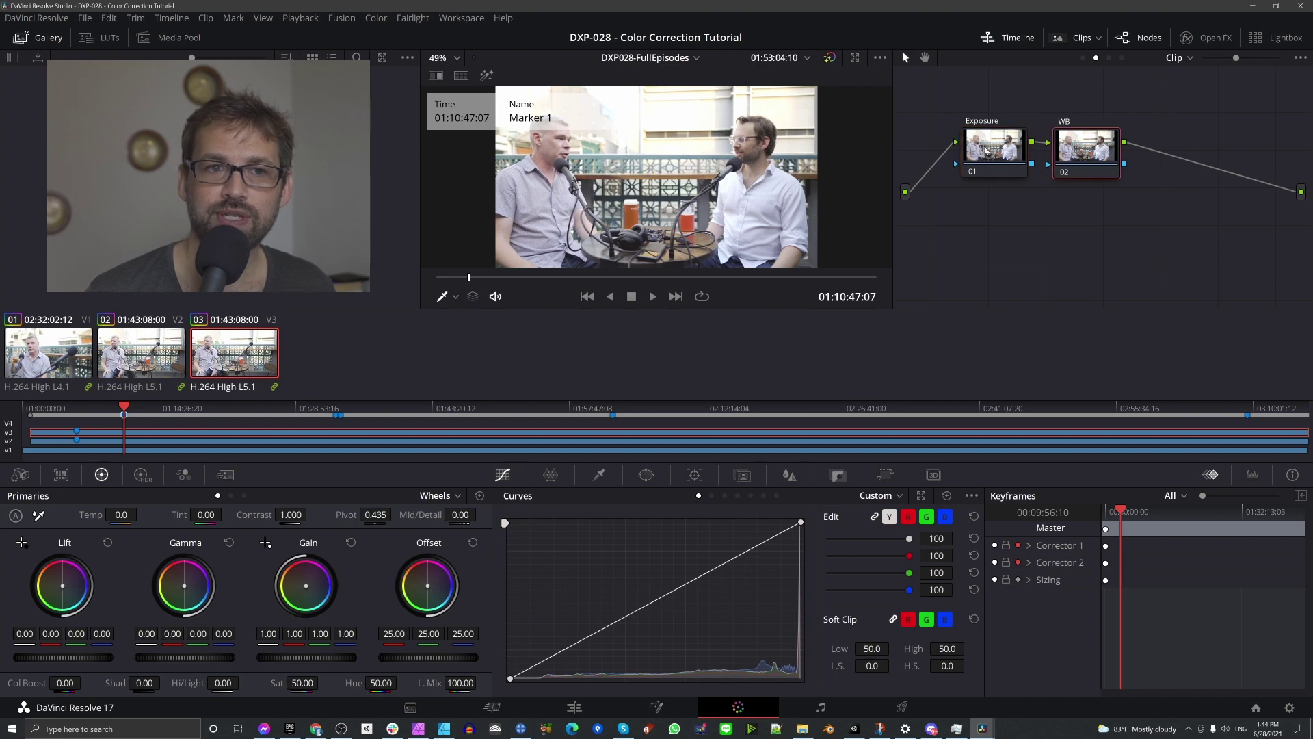
pyautogui.moveTo(1088, 158); pyautogui.dragTo(1125, 155)
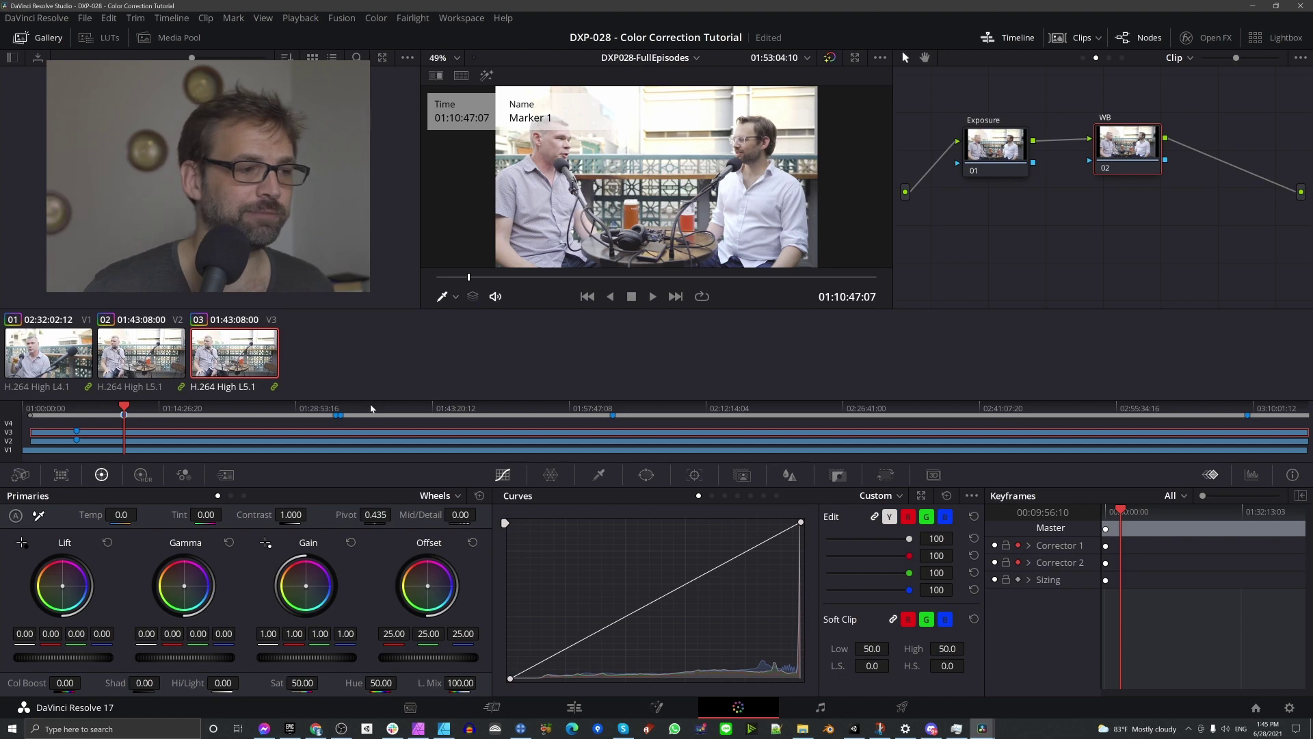
pyautogui.click(802, 523)
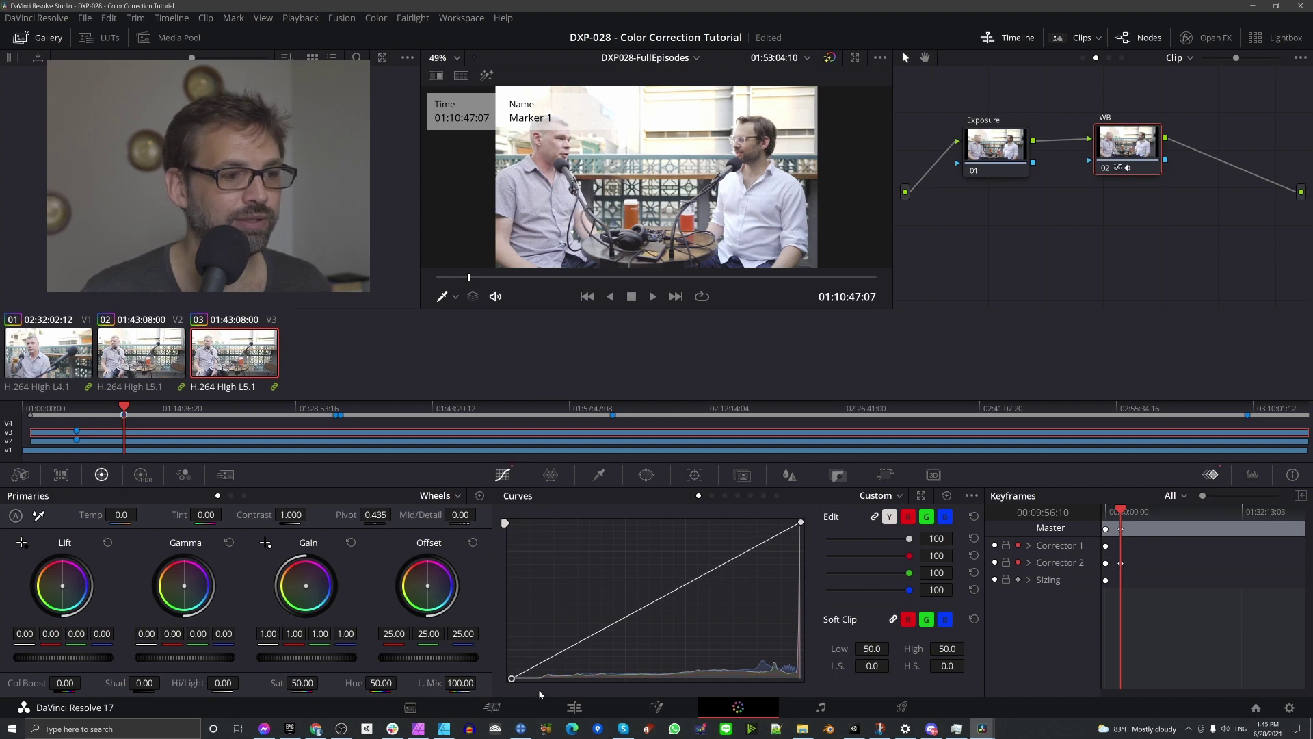
# - Pull the WB curve's black point right, ease it partway back, then delete the WB node
pyautogui.moveTo(510, 679); pyautogui.dragTo(552, 686)
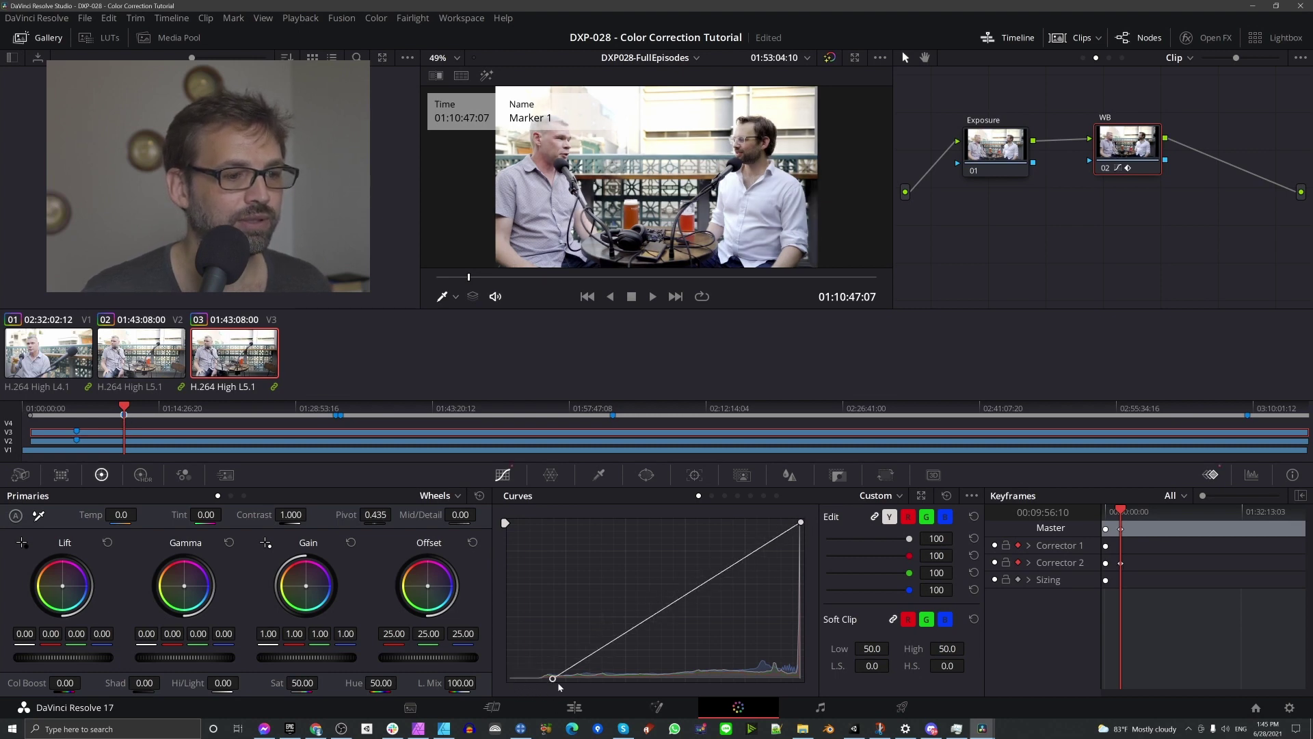
pyautogui.moveTo(532, 681); pyautogui.dragTo(540, 689)
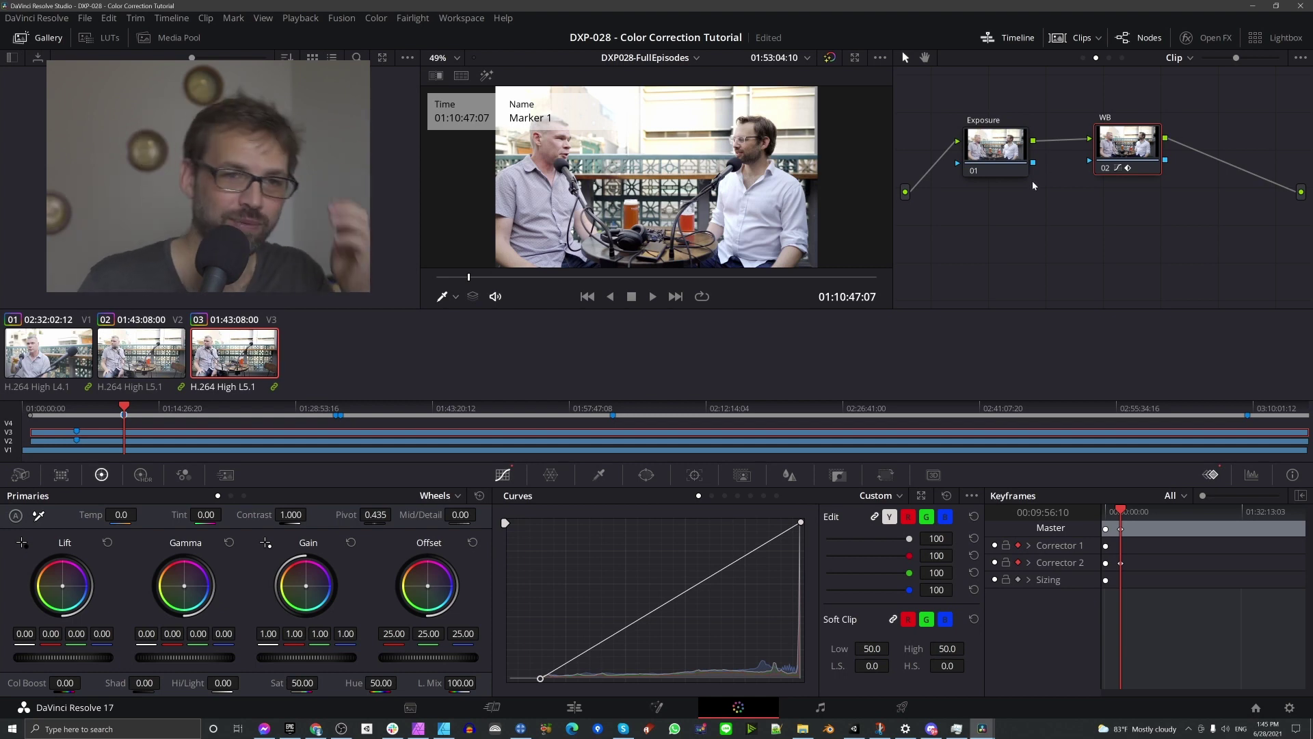
pyautogui.moveTo(1139, 147); pyautogui.dragTo(1142, 154)
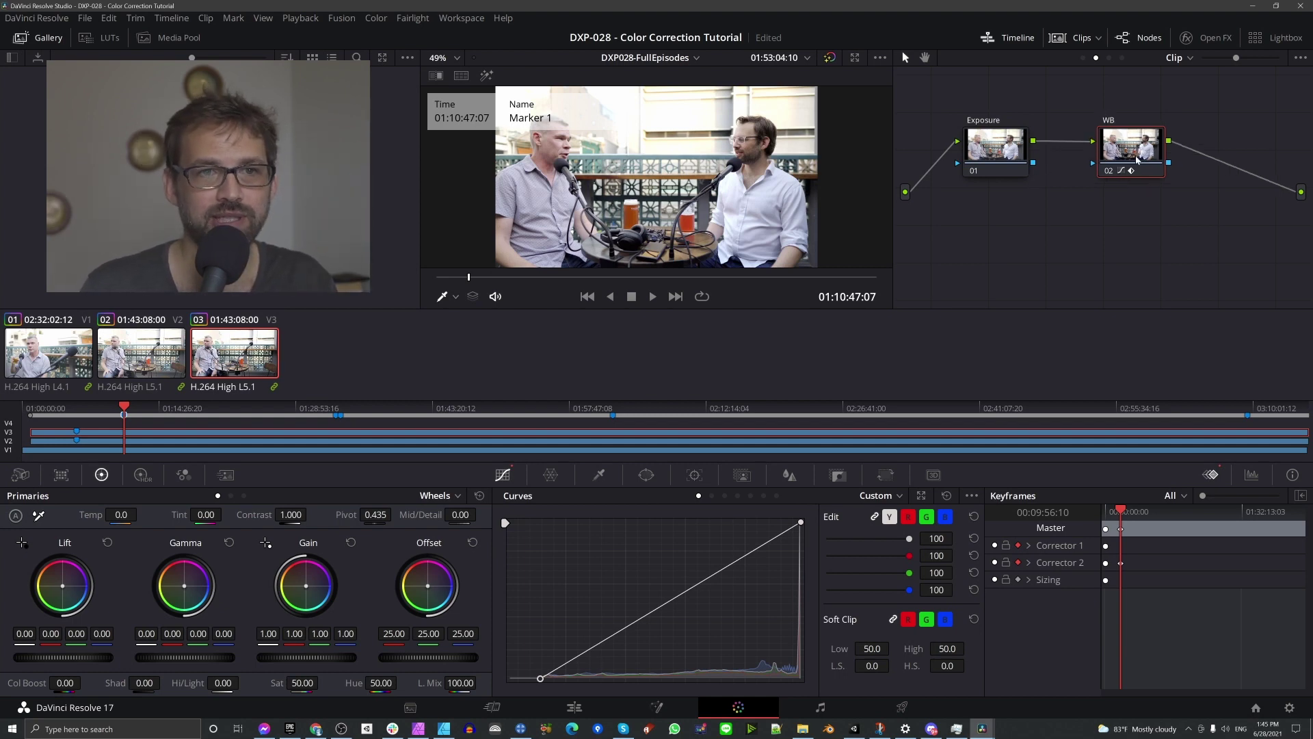
pyautogui.press('Delete')
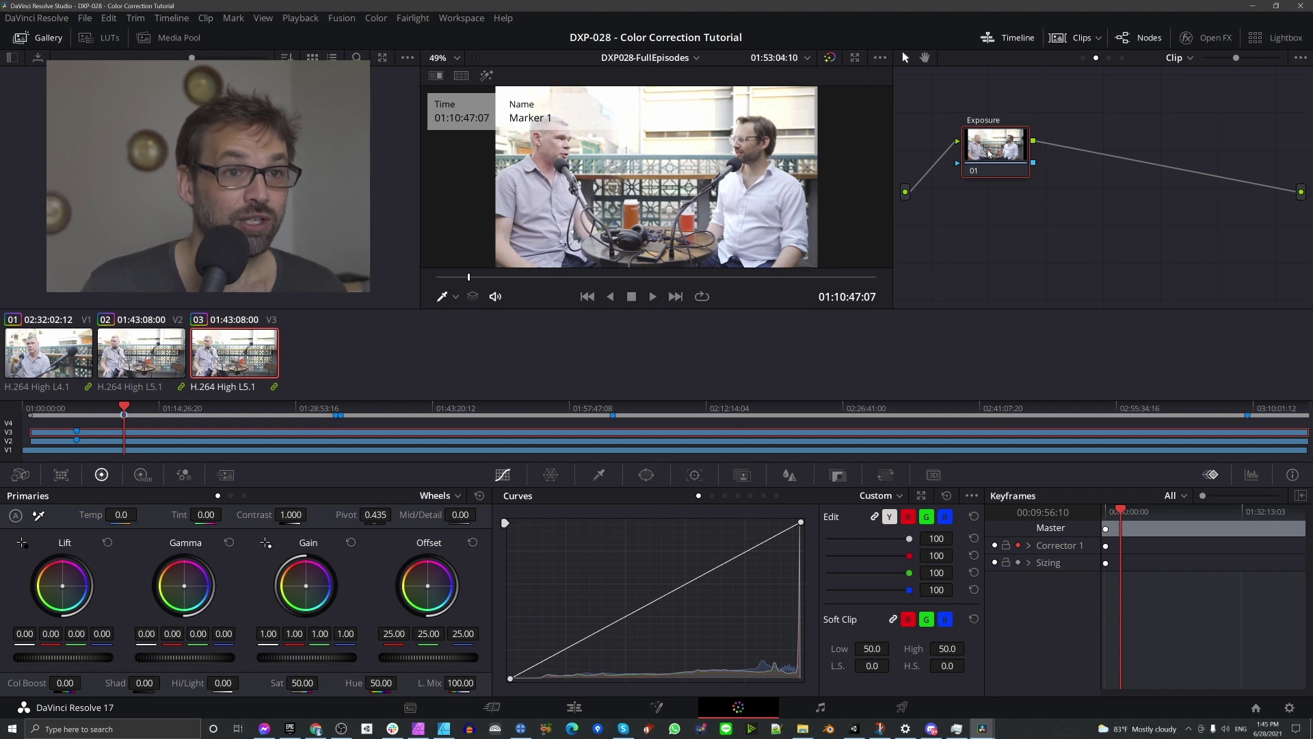
# - Select the remaining Exposure node, now wired straight from input to output
pyautogui.moveTo(986, 155); pyautogui.dragTo(980, 148)
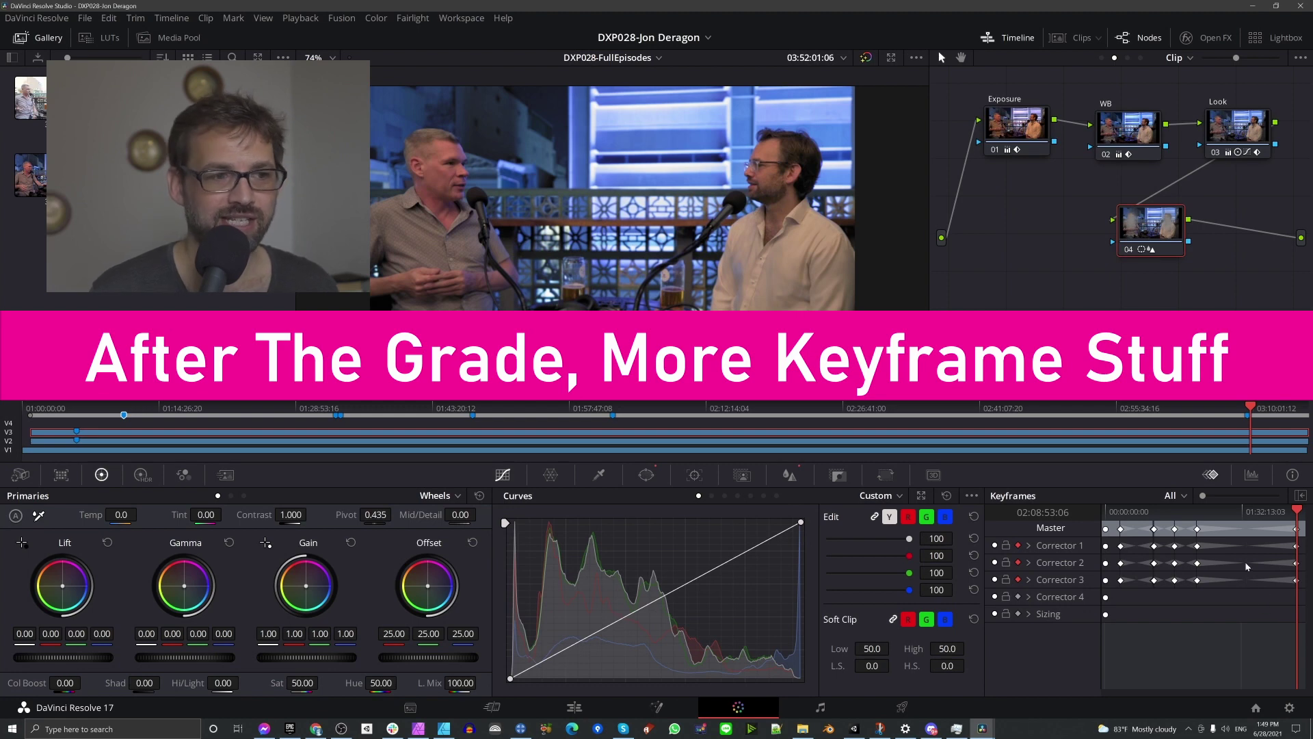
# - Jump the playhead back one marker to reach Marker 4 at 02:02:24:16
pyautogui.hotkey('shift', 'Up')
pyautogui.hotkey('shift', 'Up')
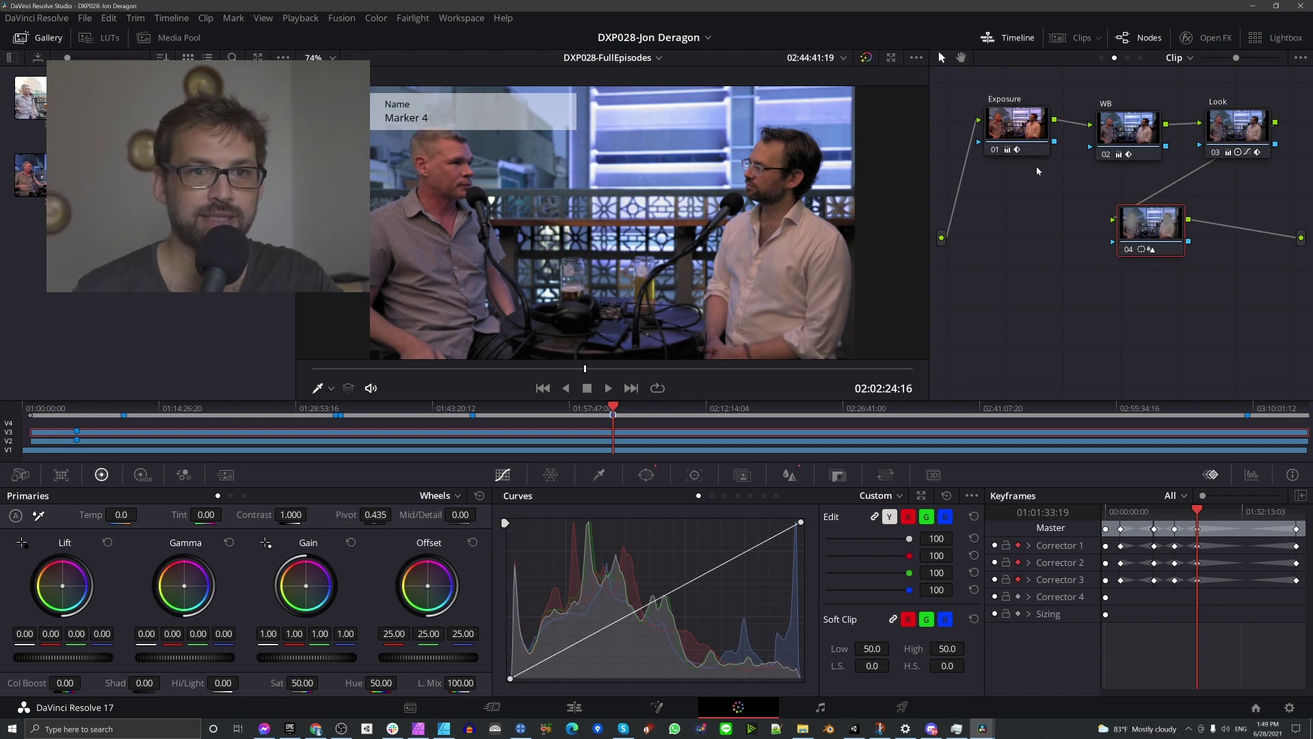
# - With Exposure selected, scrub to 01:34:26:02 and add a dynamic keyframe on the corrector track
pyautogui.click(1030, 147)
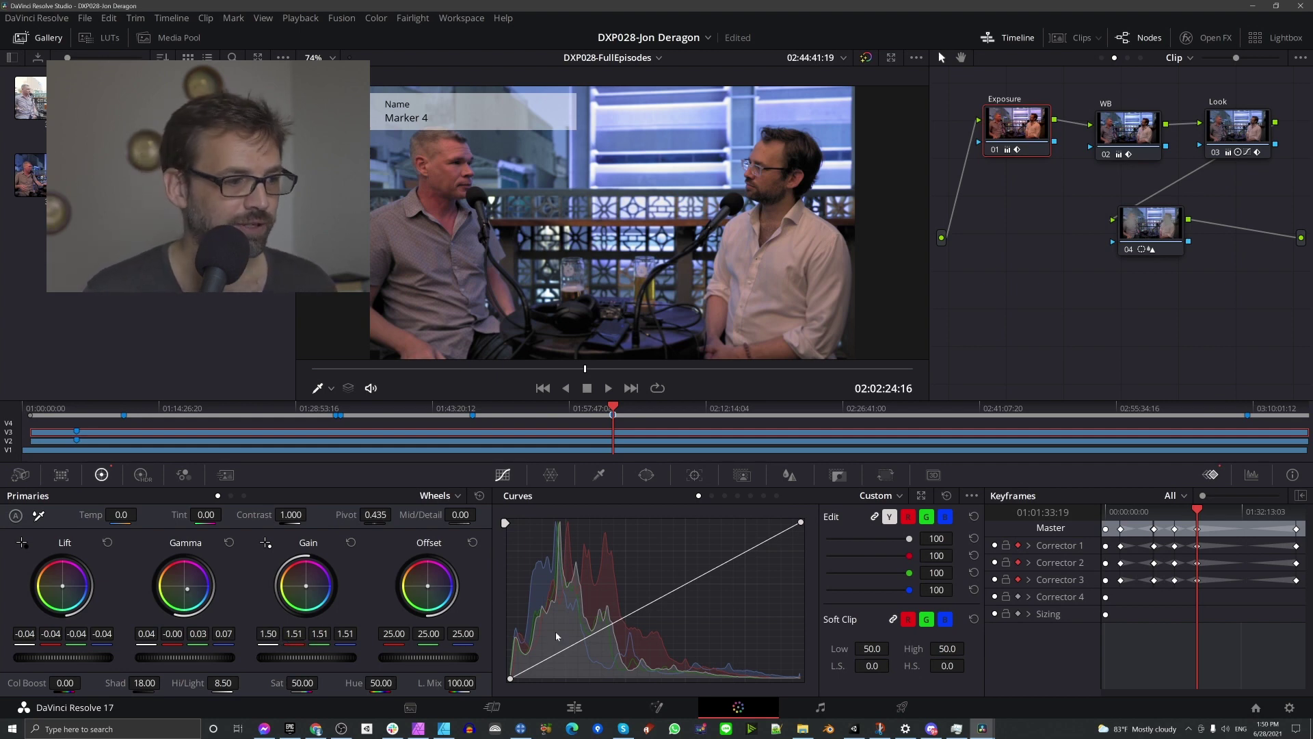
pyautogui.hotkey('shift', 'Down')
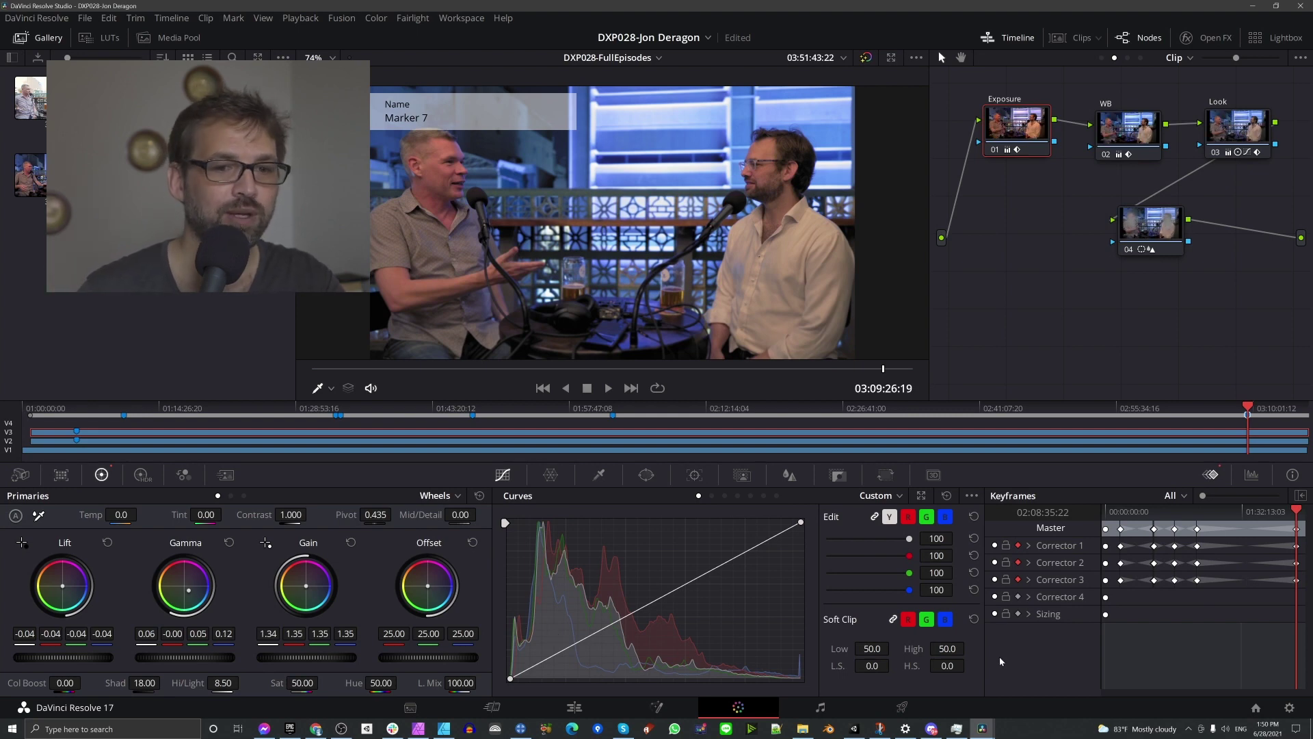
pyautogui.moveTo(1254, 513)
pyautogui.mouseDown()
pyautogui.moveTo(1228, 517)
pyautogui.moveTo(1240, 526)
pyautogui.mouseUp()
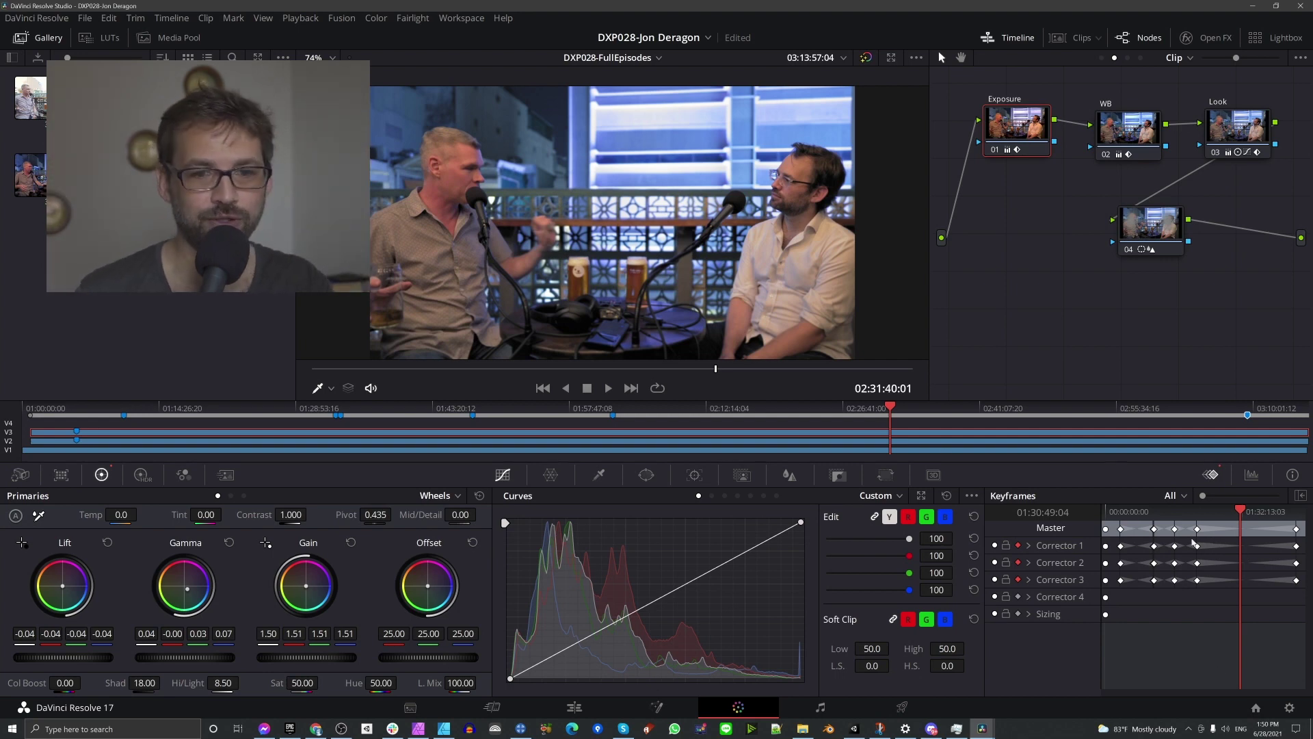
pyautogui.moveTo(1233, 515)
pyautogui.mouseDown()
pyautogui.moveTo(1207, 515)
pyautogui.moveTo(1257, 529)
pyautogui.moveTo(1245, 529)
pyautogui.mouseUp()
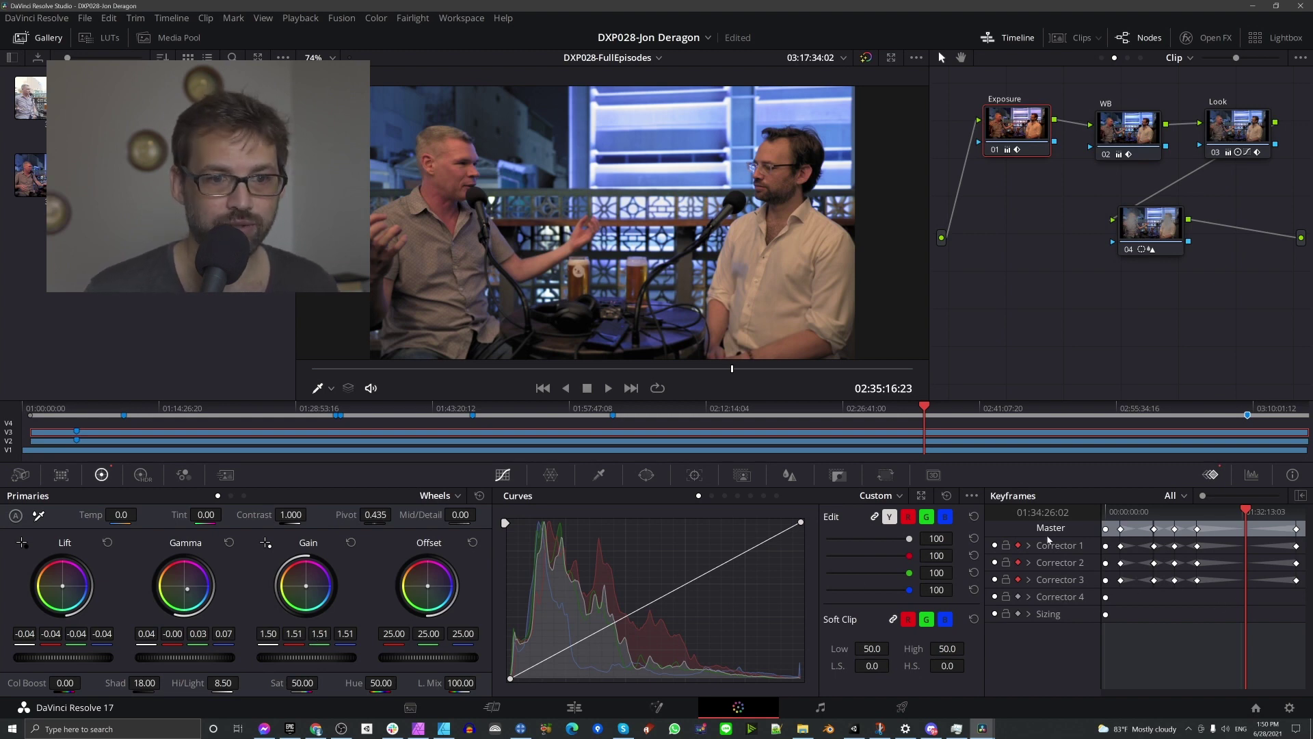
pyautogui.rightClick(1156, 547)
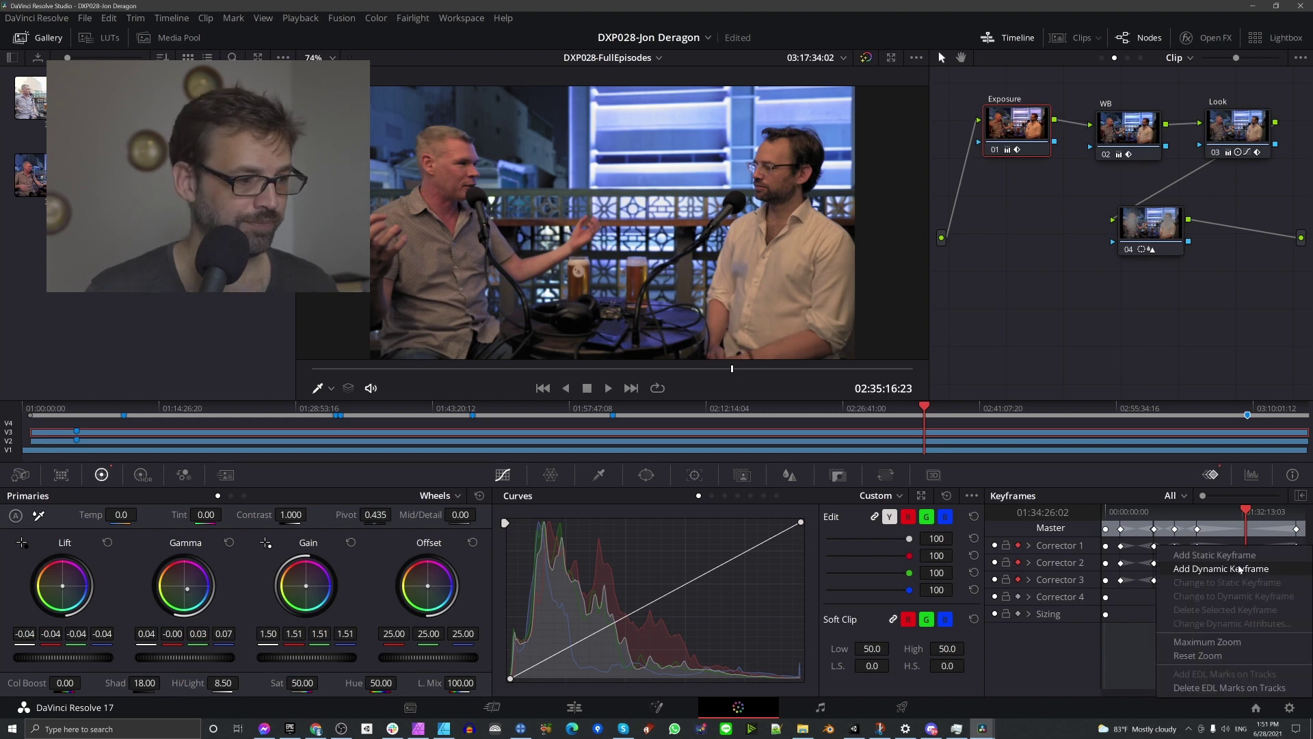
pyautogui.click(1221, 568)
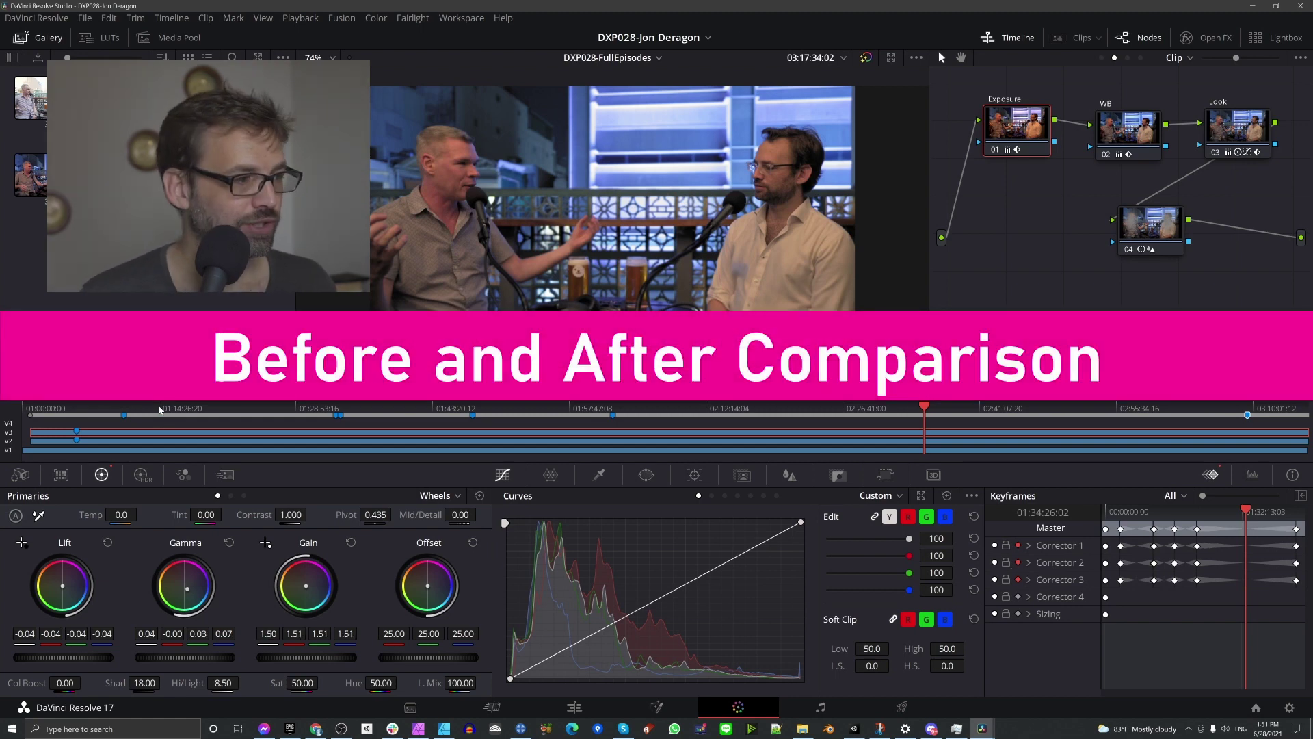
pyautogui.click(130, 411)
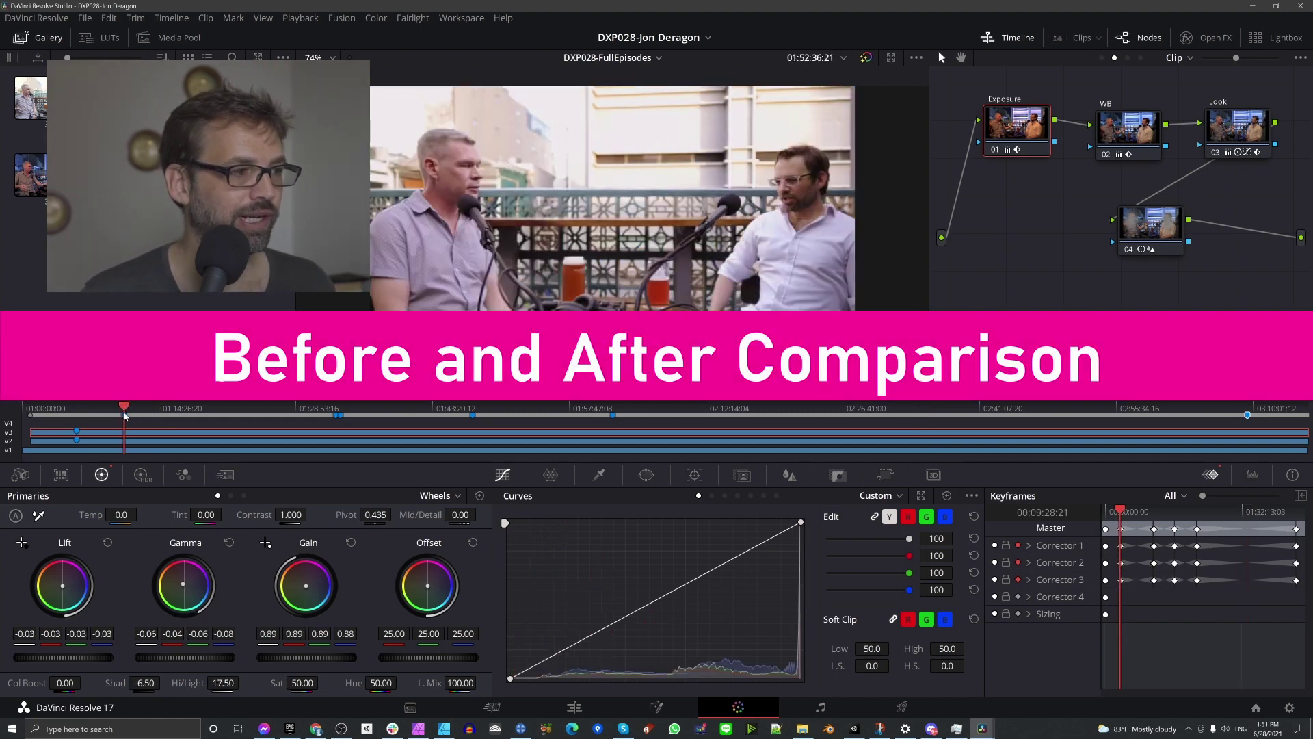
pyautogui.click(866, 58)
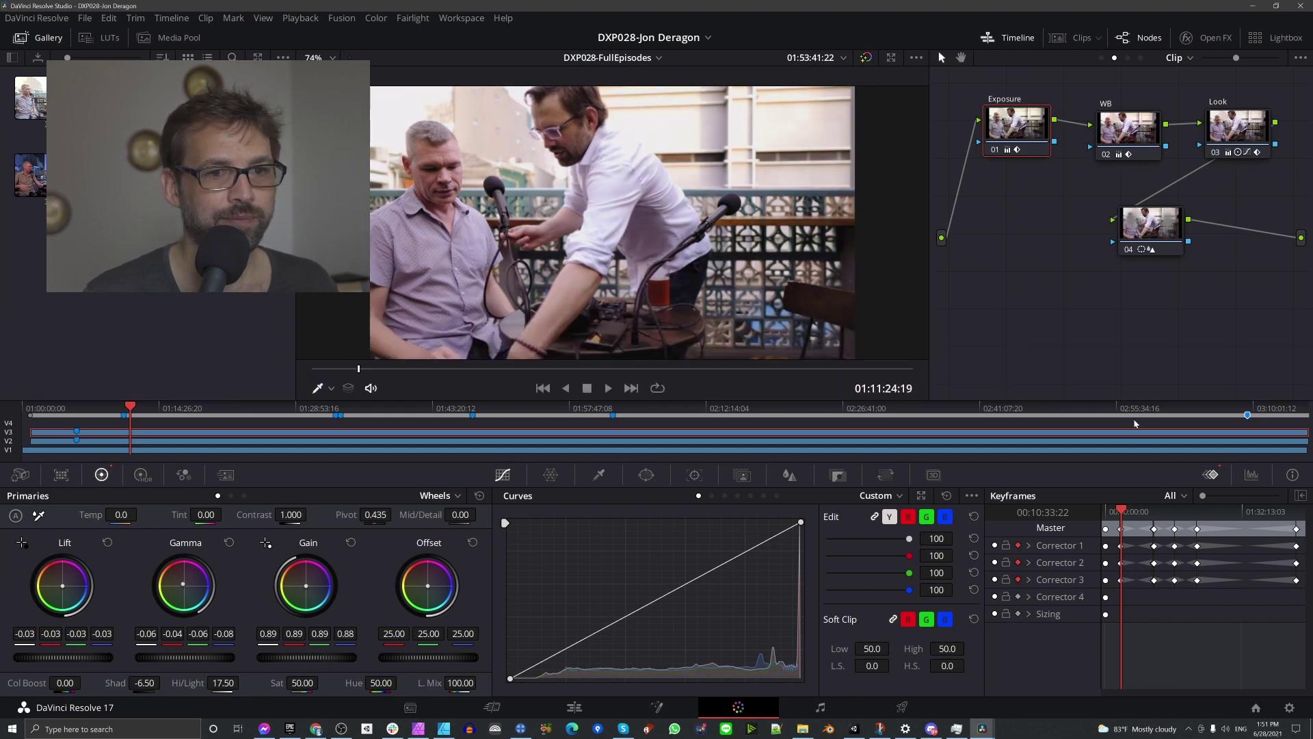
pyautogui.click(1209, 409)
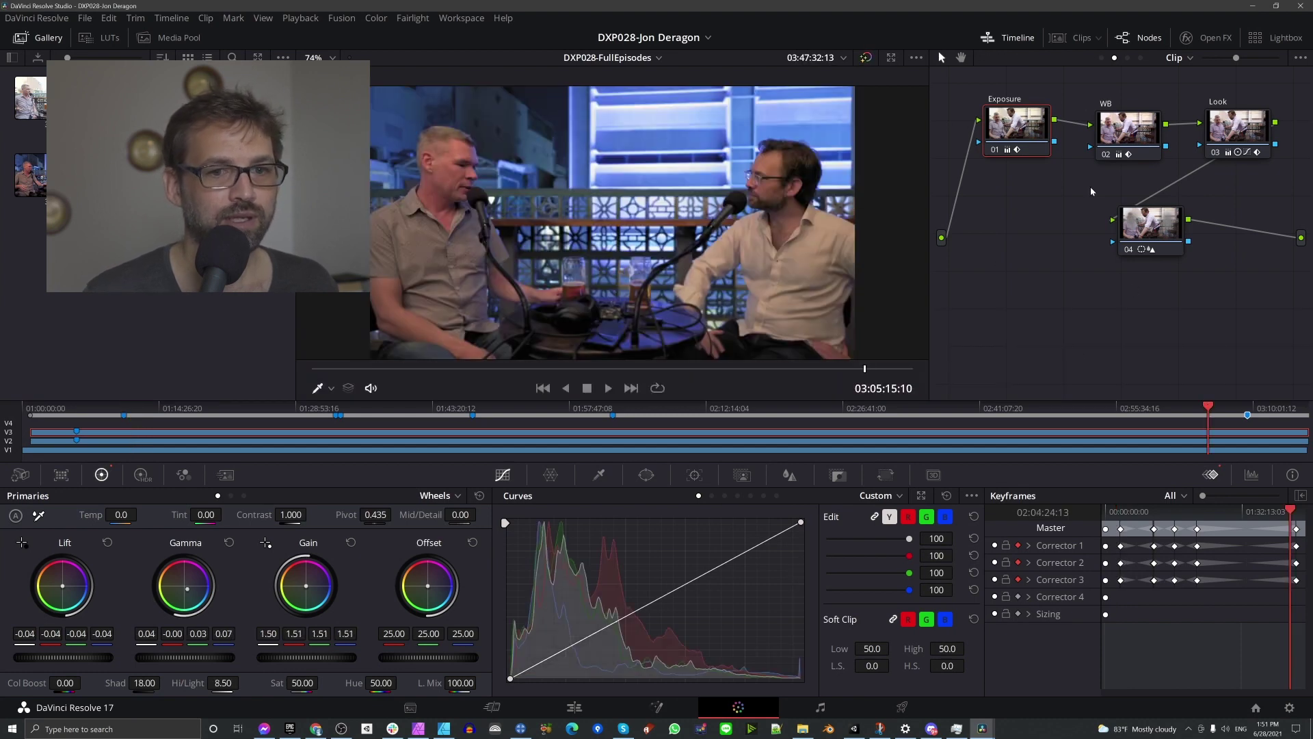
pyautogui.click(866, 58)
pyautogui.click(866, 58)
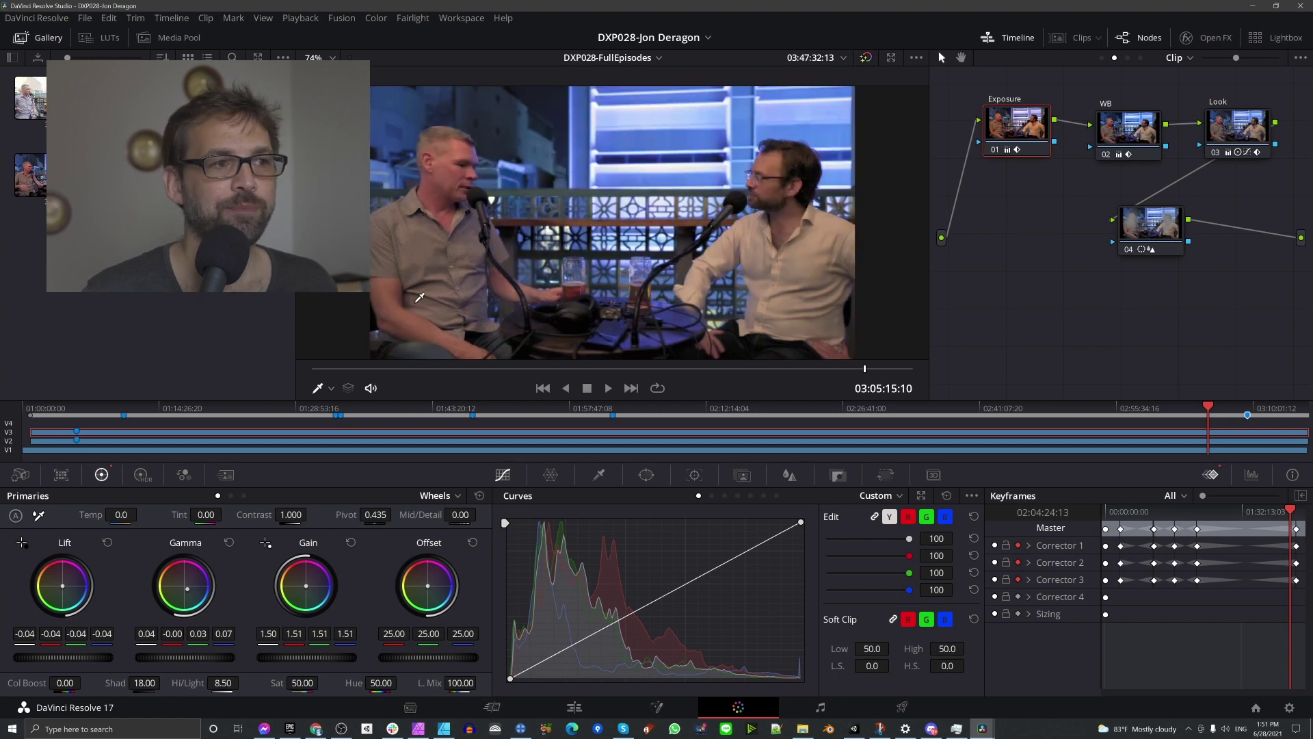
pyautogui.moveTo(150, 409); pyautogui.dragTo(167, 409)
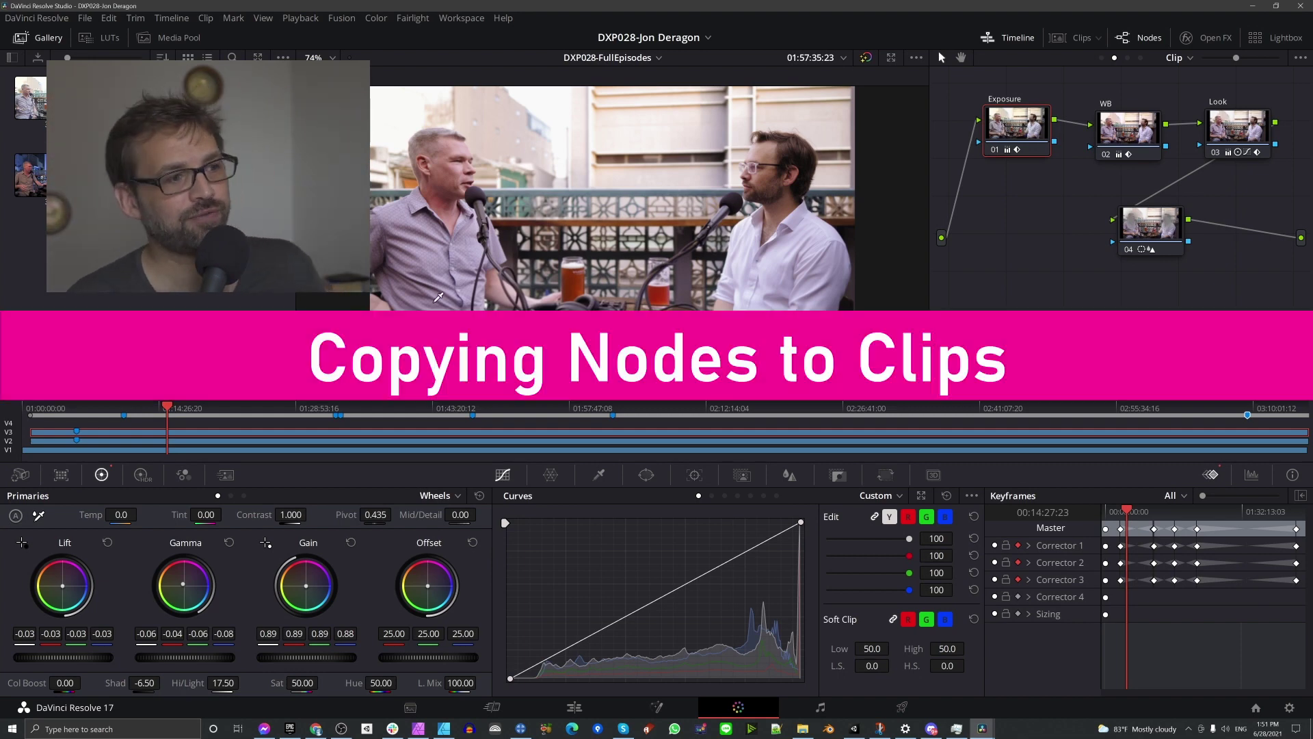
# - Open the Clips strip, pick clip 03, and marquee-select its WB and Look nodes
pyautogui.click(1067, 31)
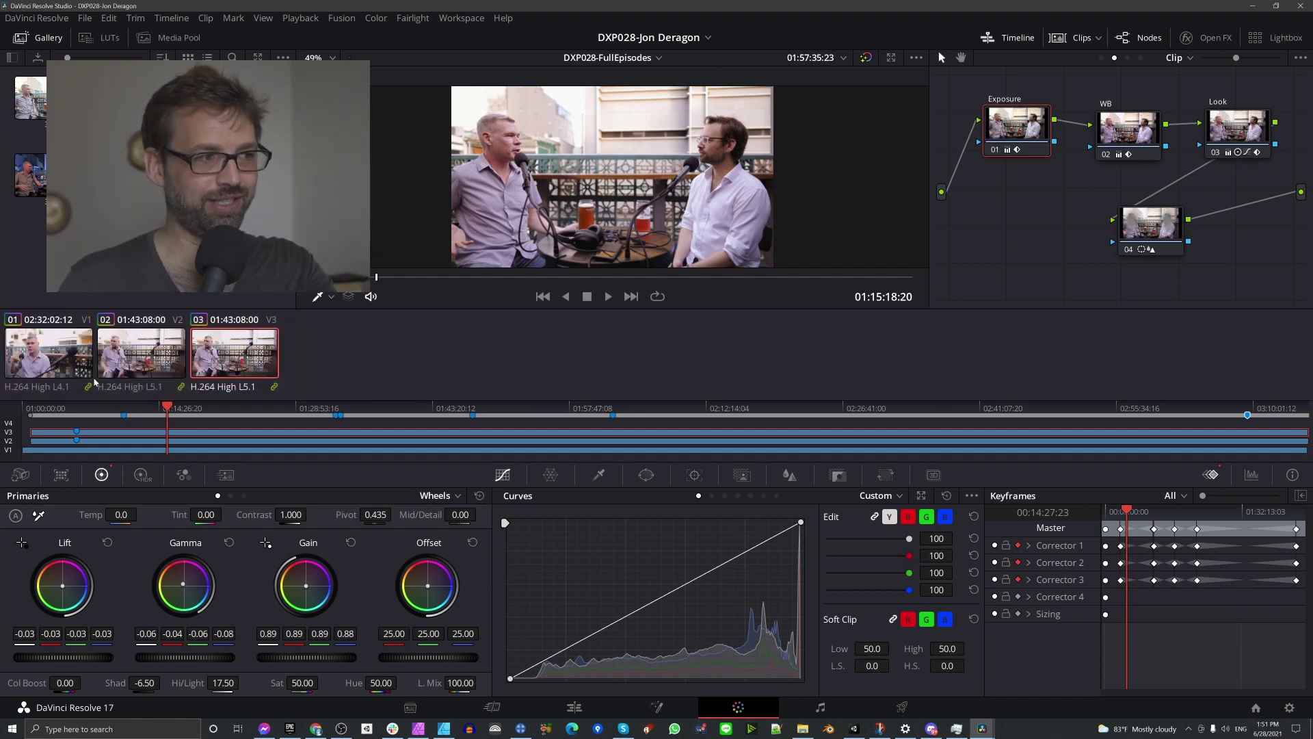
pyautogui.click(227, 354)
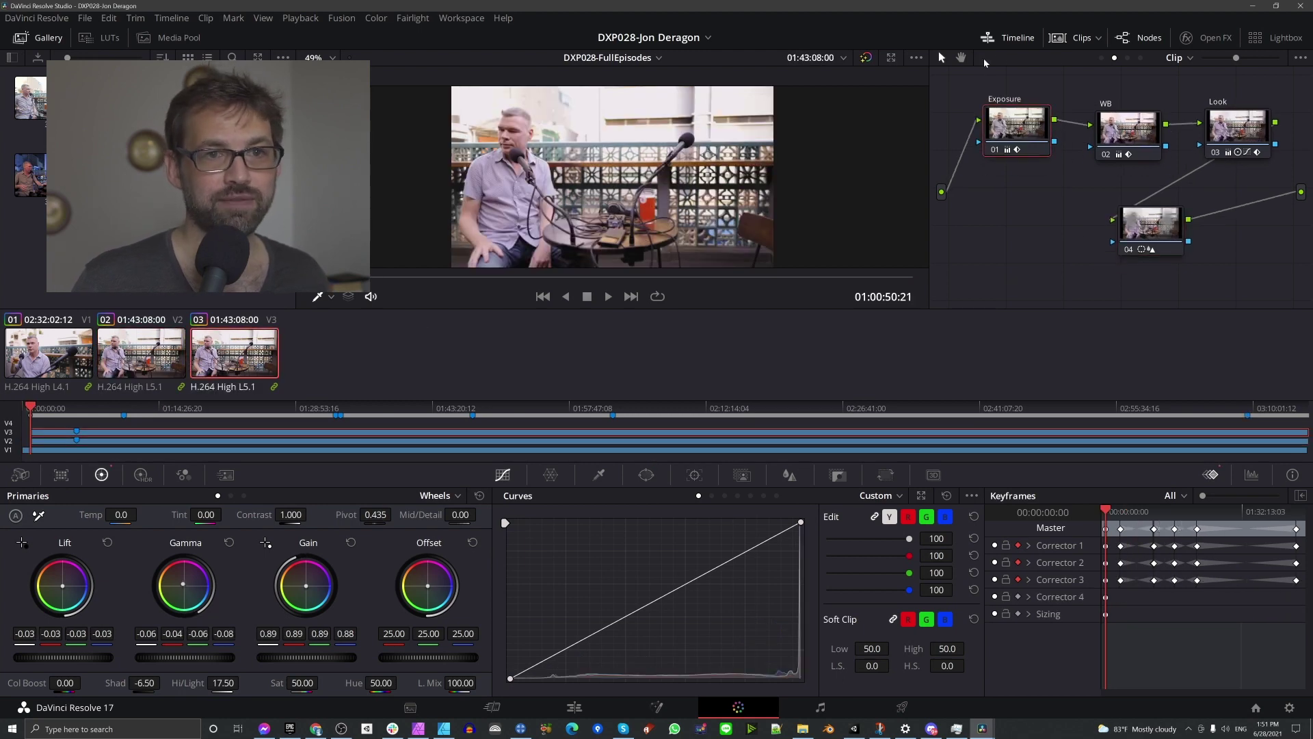
pyautogui.moveTo(1056, 96); pyautogui.dragTo(1192, 174)
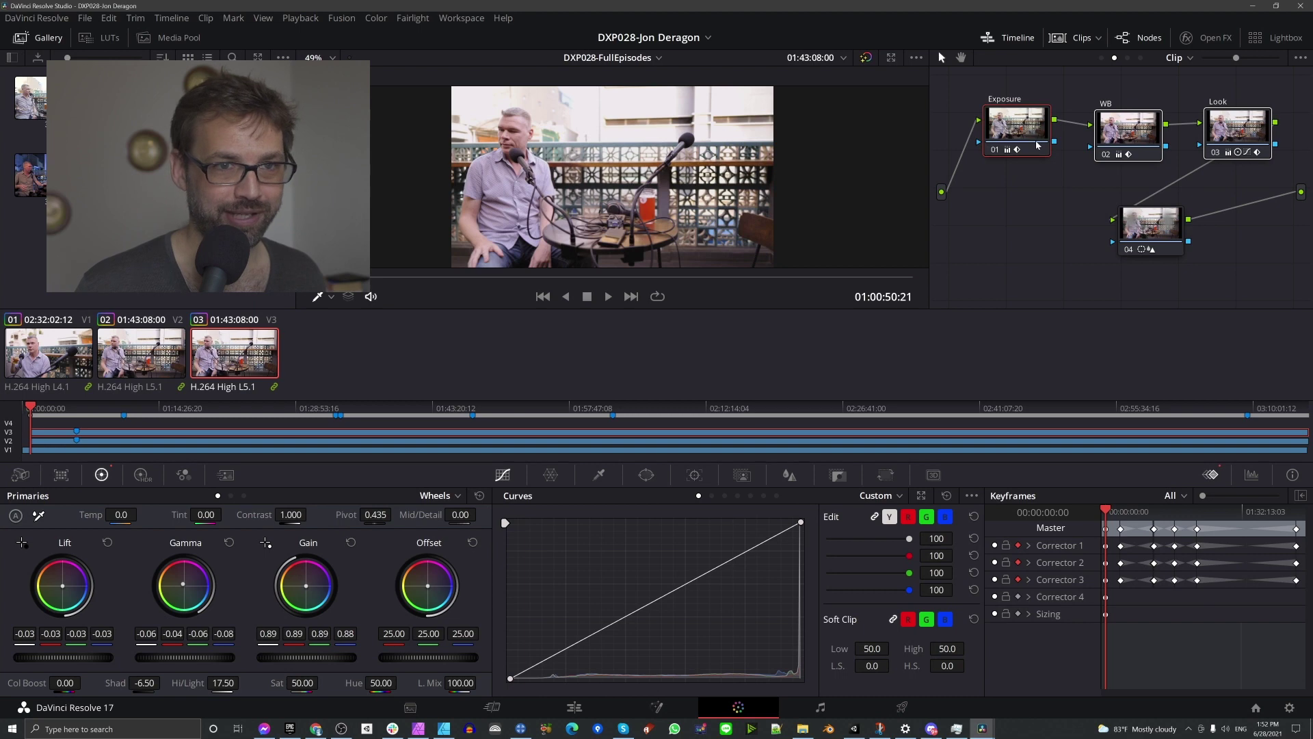
# - Marquee-select the grade nodes, nudge Exposure, and step over to angle clip 02
pyautogui.click(1025, 214)
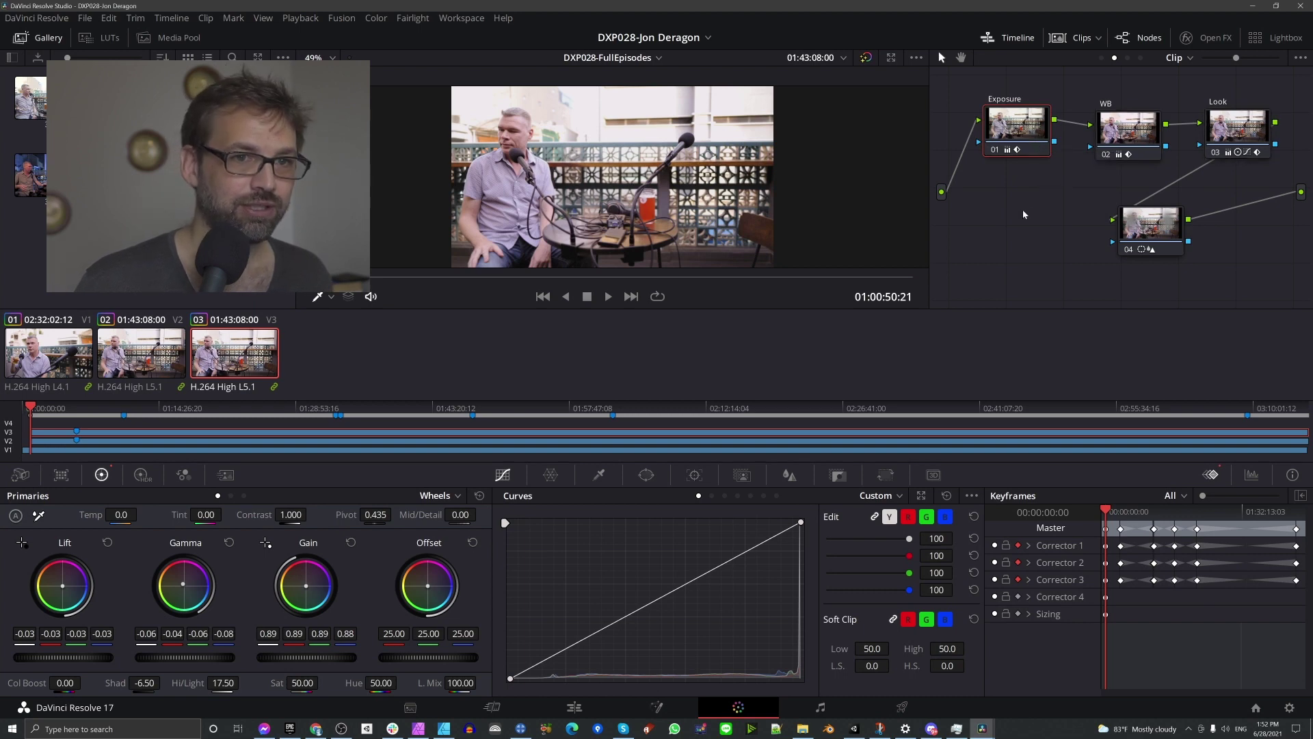
pyautogui.moveTo(983, 91); pyautogui.dragTo(1272, 173)
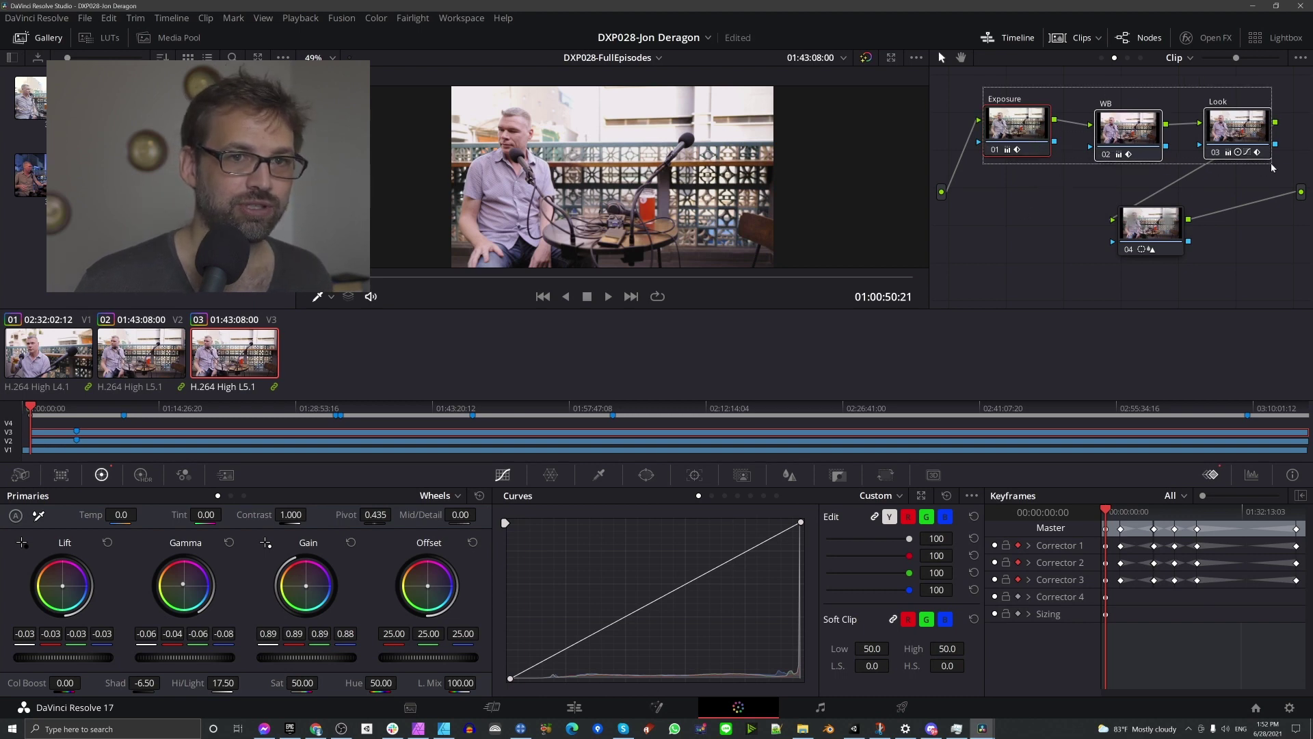
pyautogui.click(1046, 215)
pyautogui.moveTo(1028, 123); pyautogui.dragTo(1032, 121)
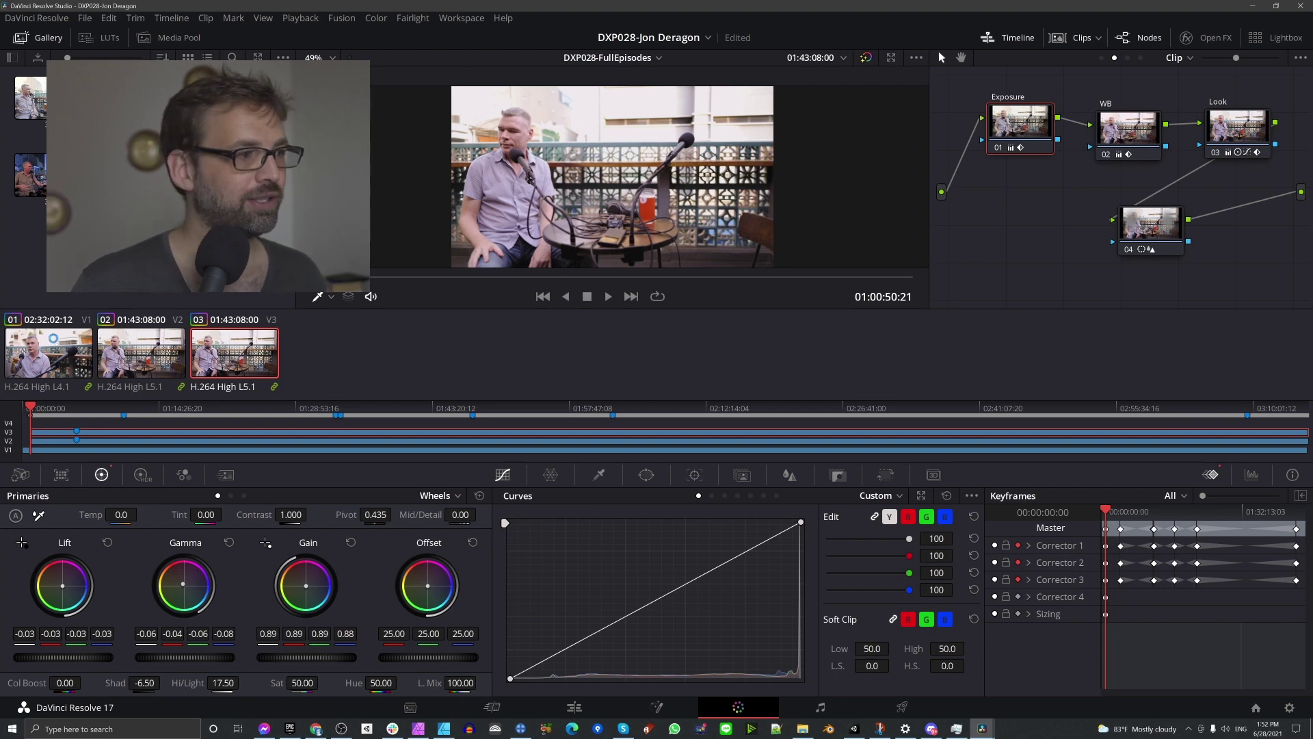
pyautogui.press('Up')
pyautogui.press('Up')
pyautogui.press('Down')
# - Compare the Exposure and WB node settings across angle clips 01, 02 and 03
pyautogui.click(1033, 145)
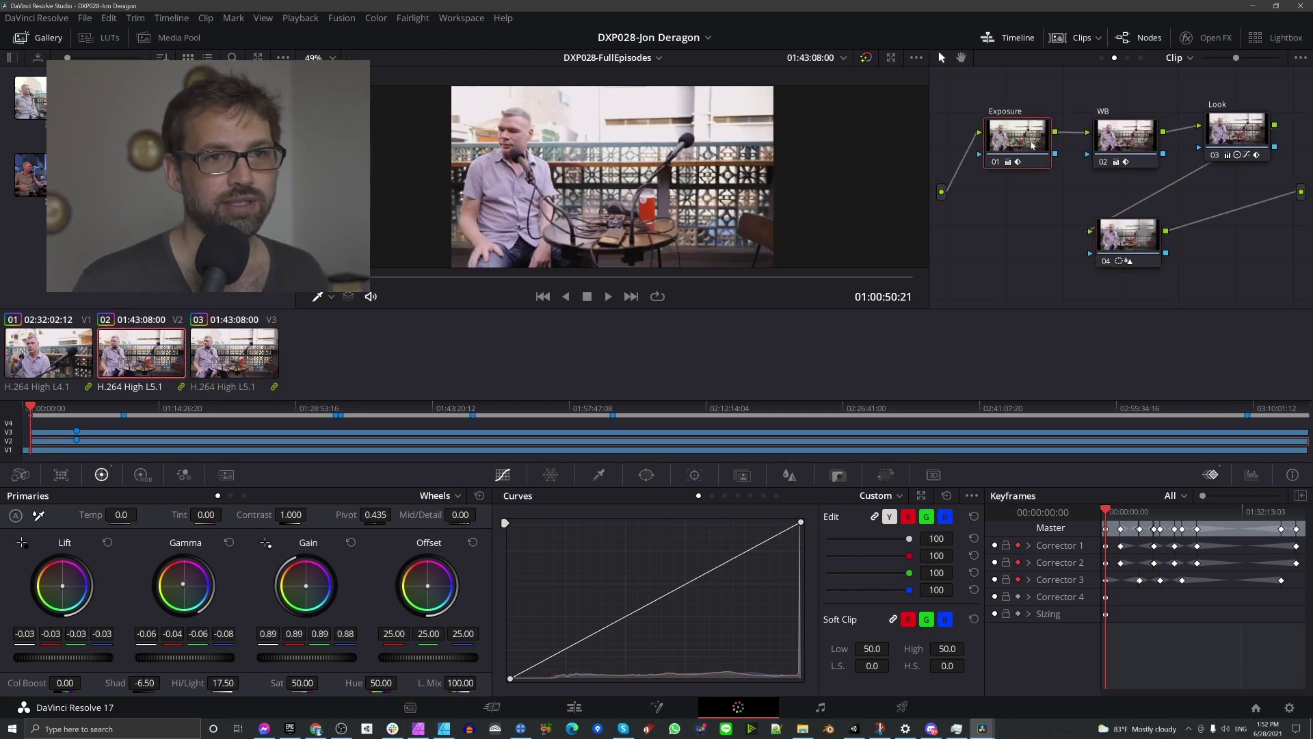
pyautogui.click(51, 357)
pyautogui.click(1037, 142)
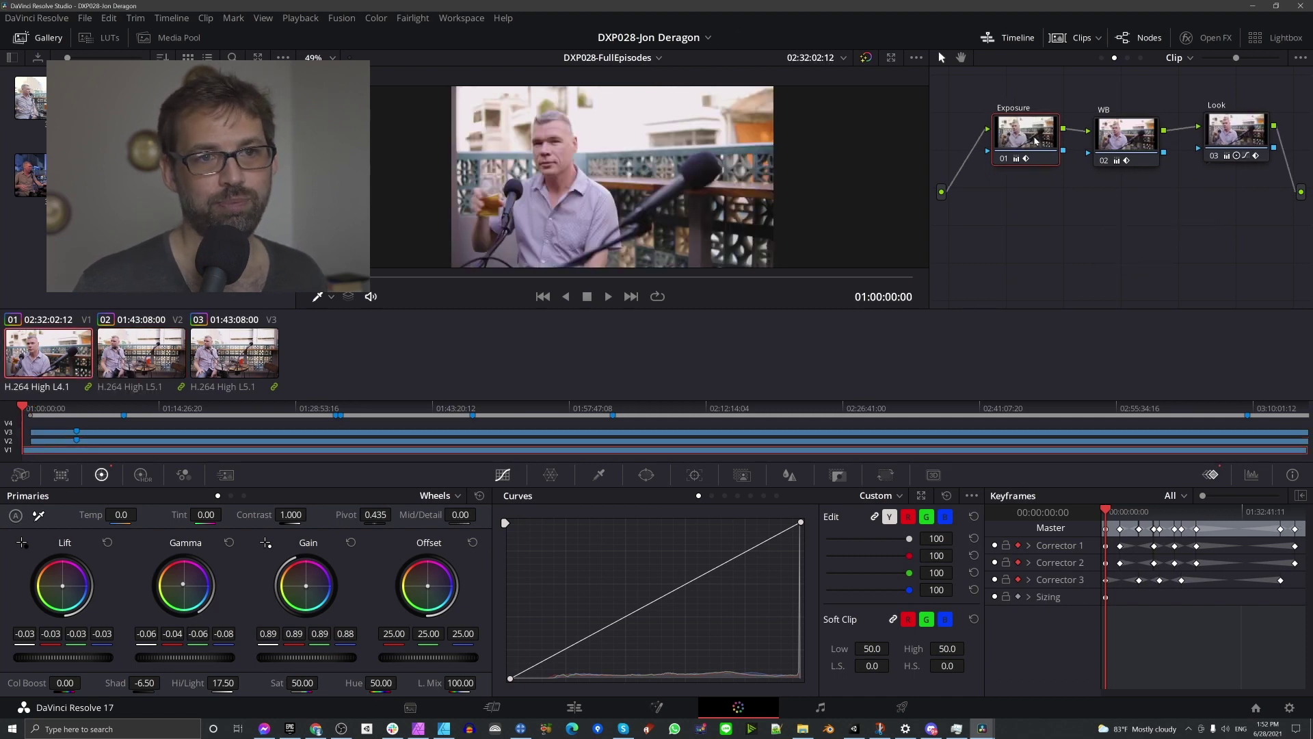
pyautogui.click(270, 360)
pyautogui.click(1134, 134)
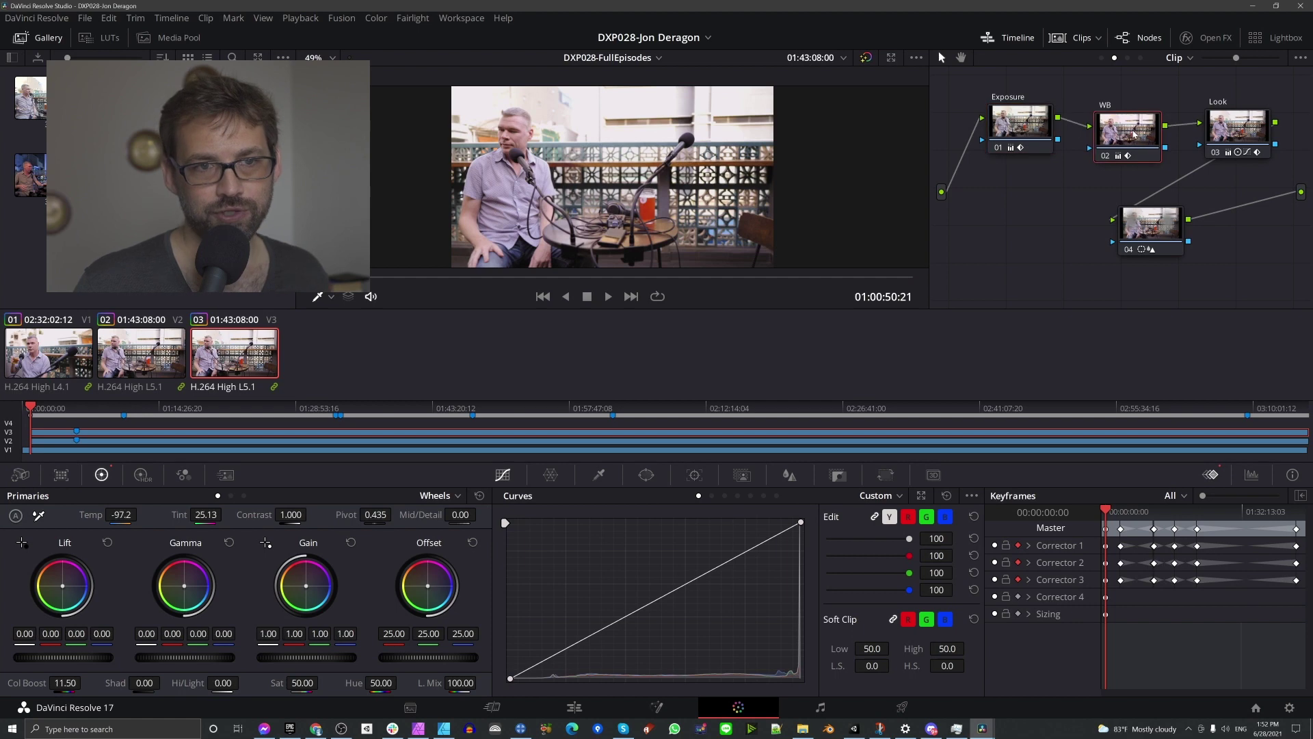
pyautogui.click(154, 349)
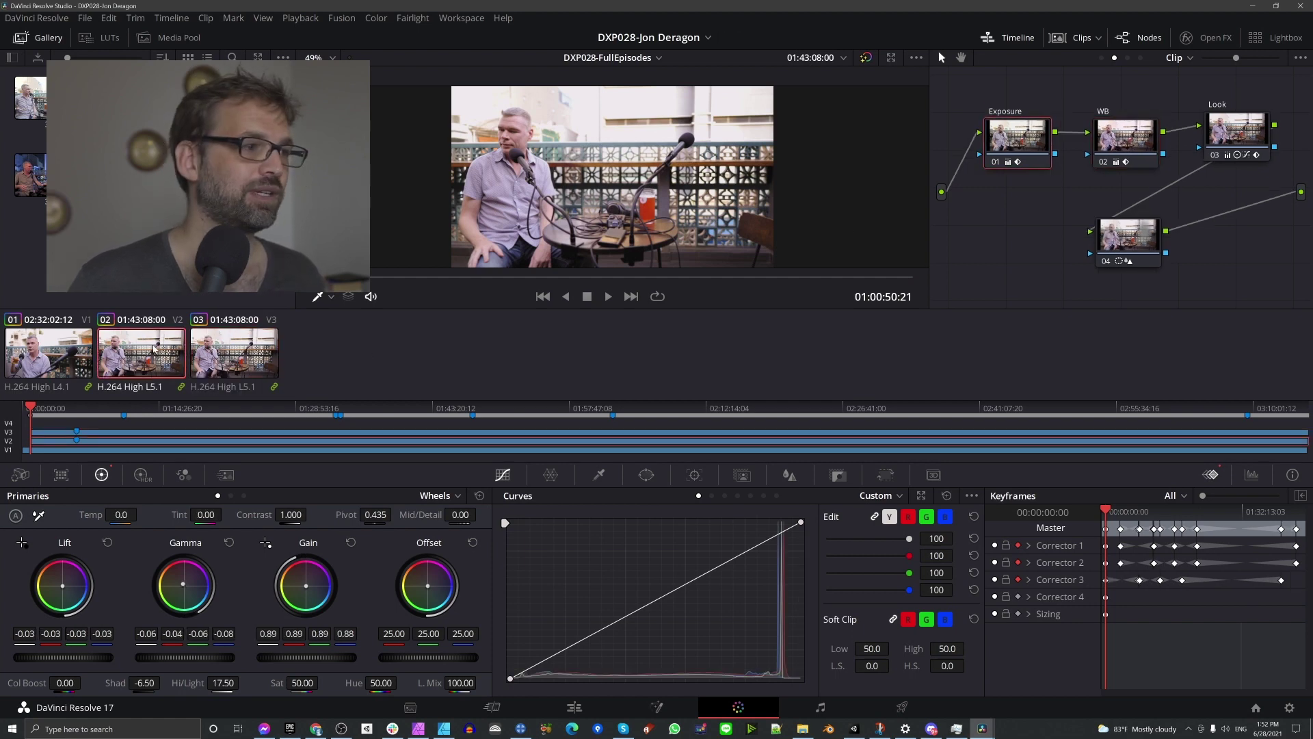
pyautogui.click(1135, 140)
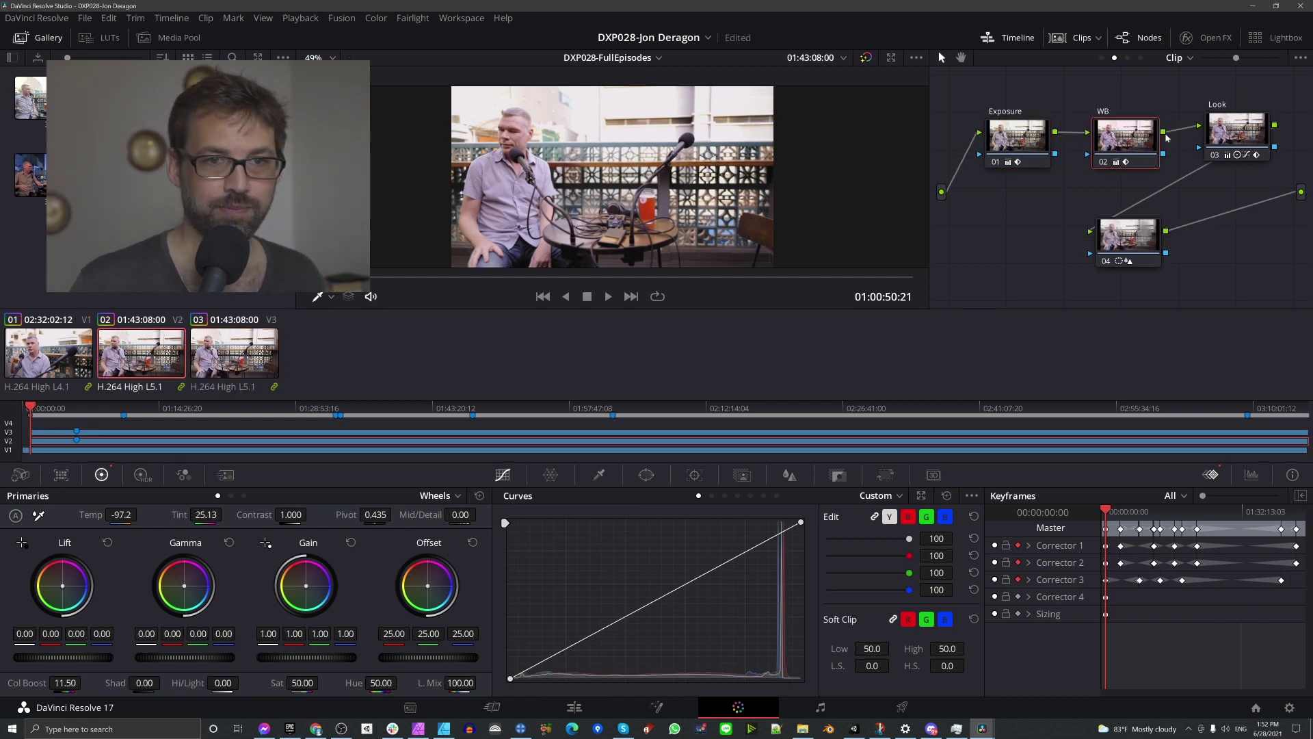
pyautogui.click(45, 365)
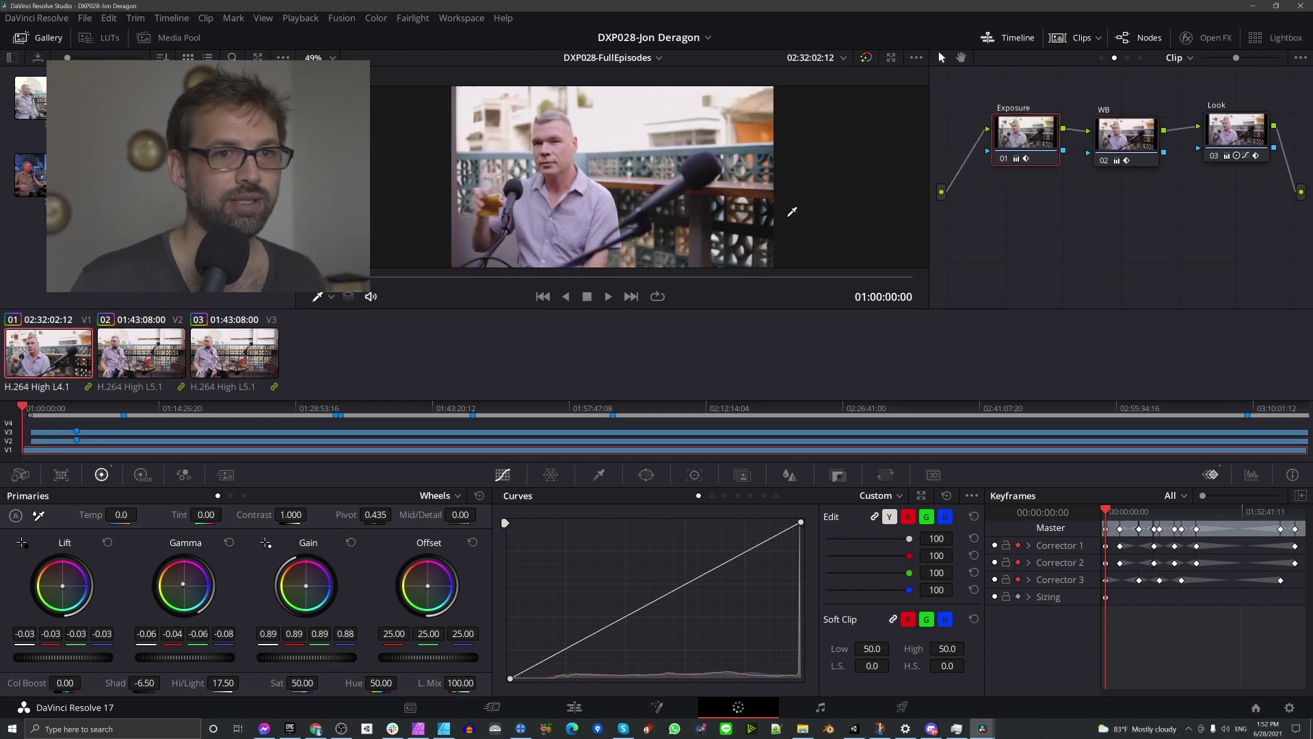
pyautogui.click(1127, 142)
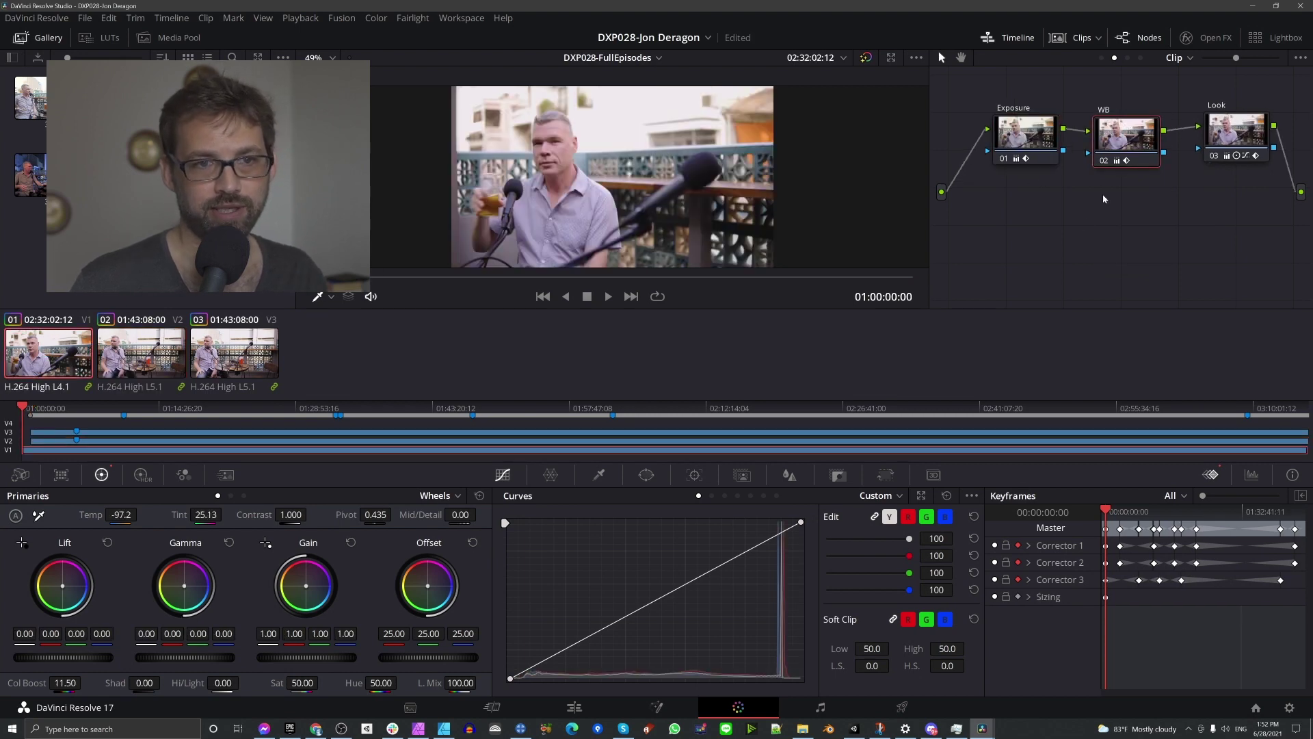
# - Step between clips 03 and 02, nudge the Exposure node, and open clip 03's options
pyautogui.press('Down')
pyautogui.press('Down')
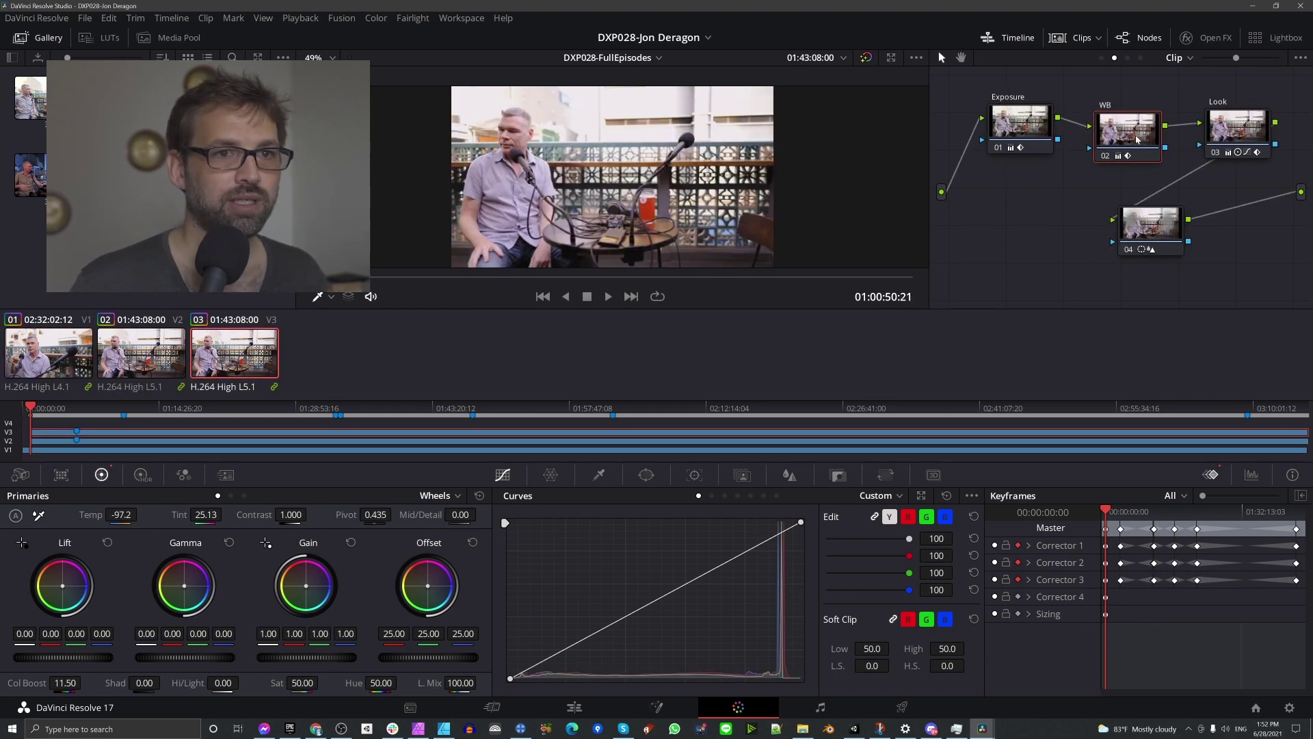
pyautogui.moveTo(1019, 123); pyautogui.dragTo(1019, 137)
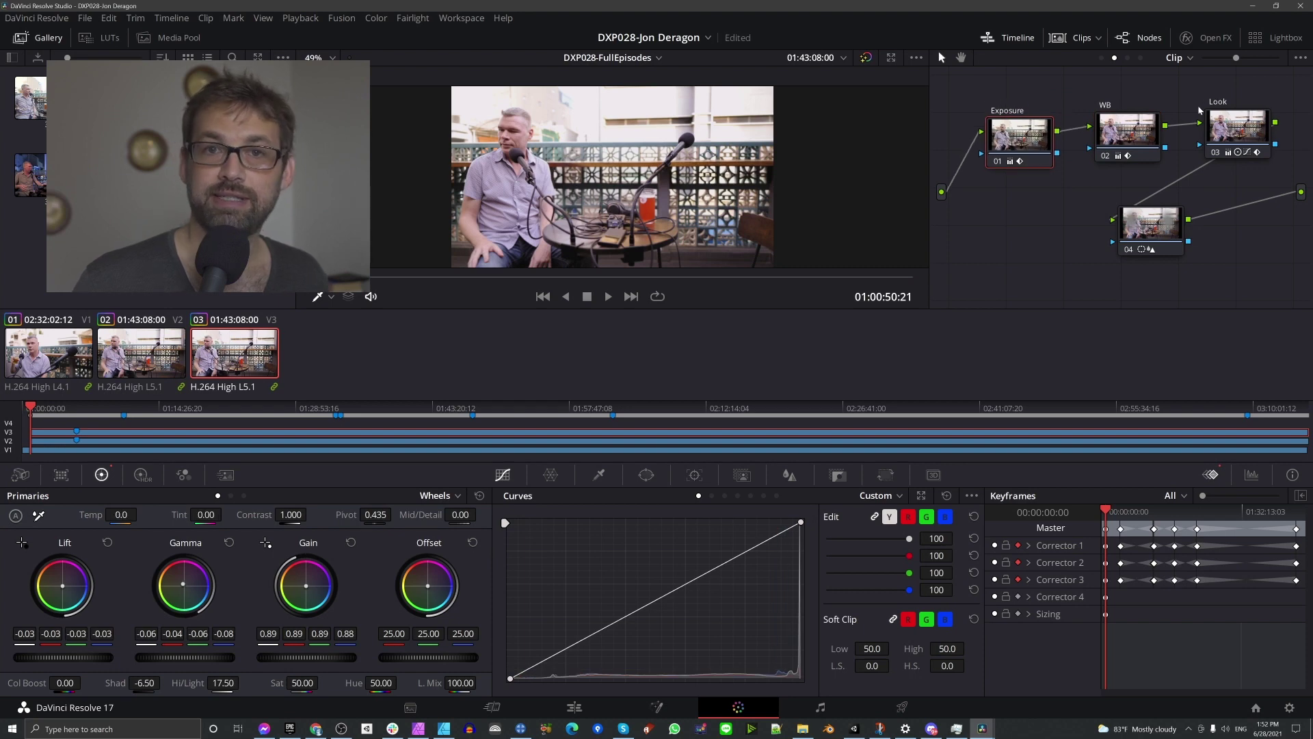
pyautogui.press('Up')
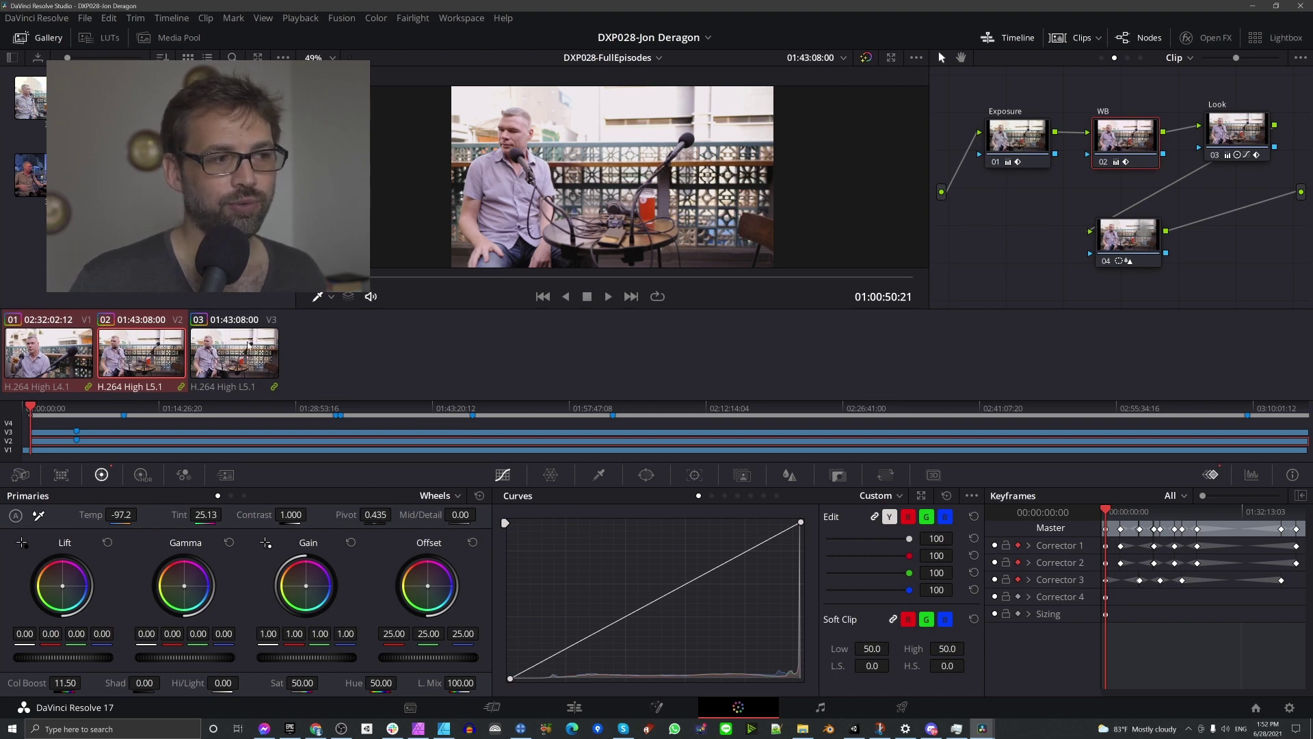
pyautogui.rightClick(249, 345)
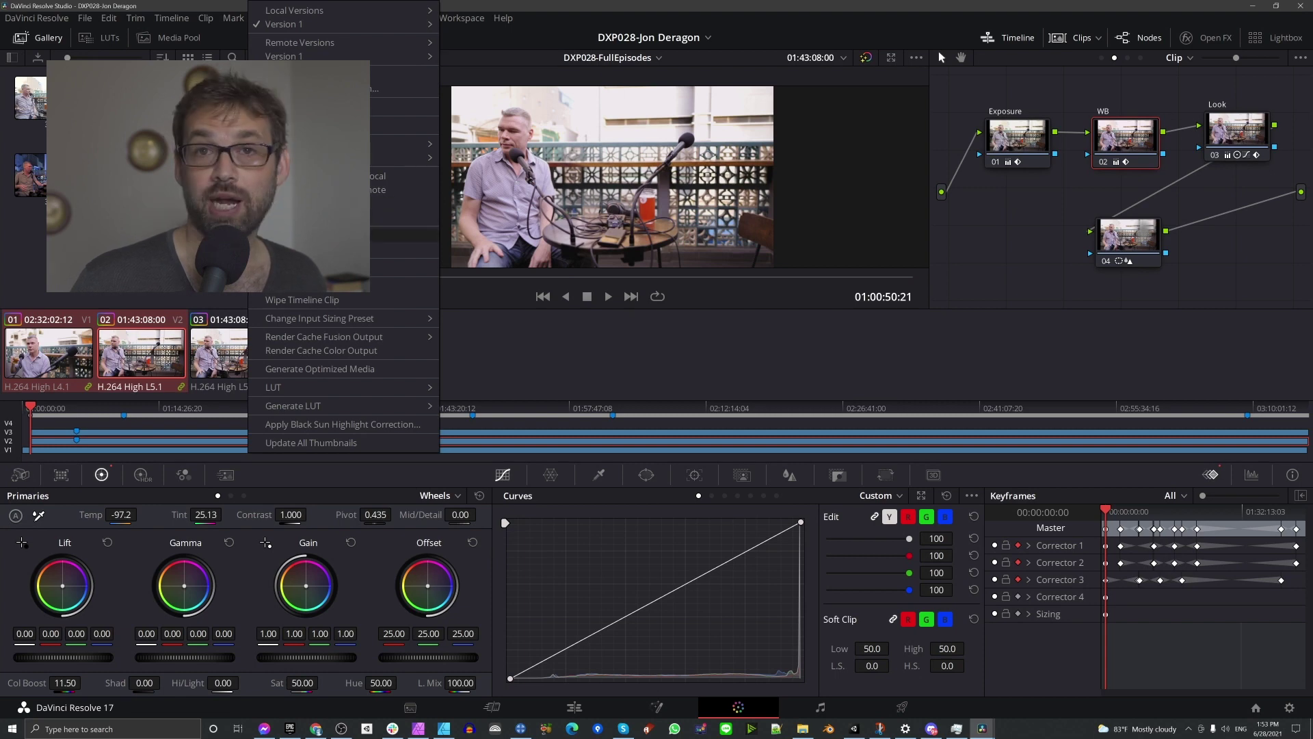
# - Dismiss the clip menu and select angle clip 03 (Gain 0.89, Shadows -6.50, Highlights 17.50)
pyautogui.press('Escape')
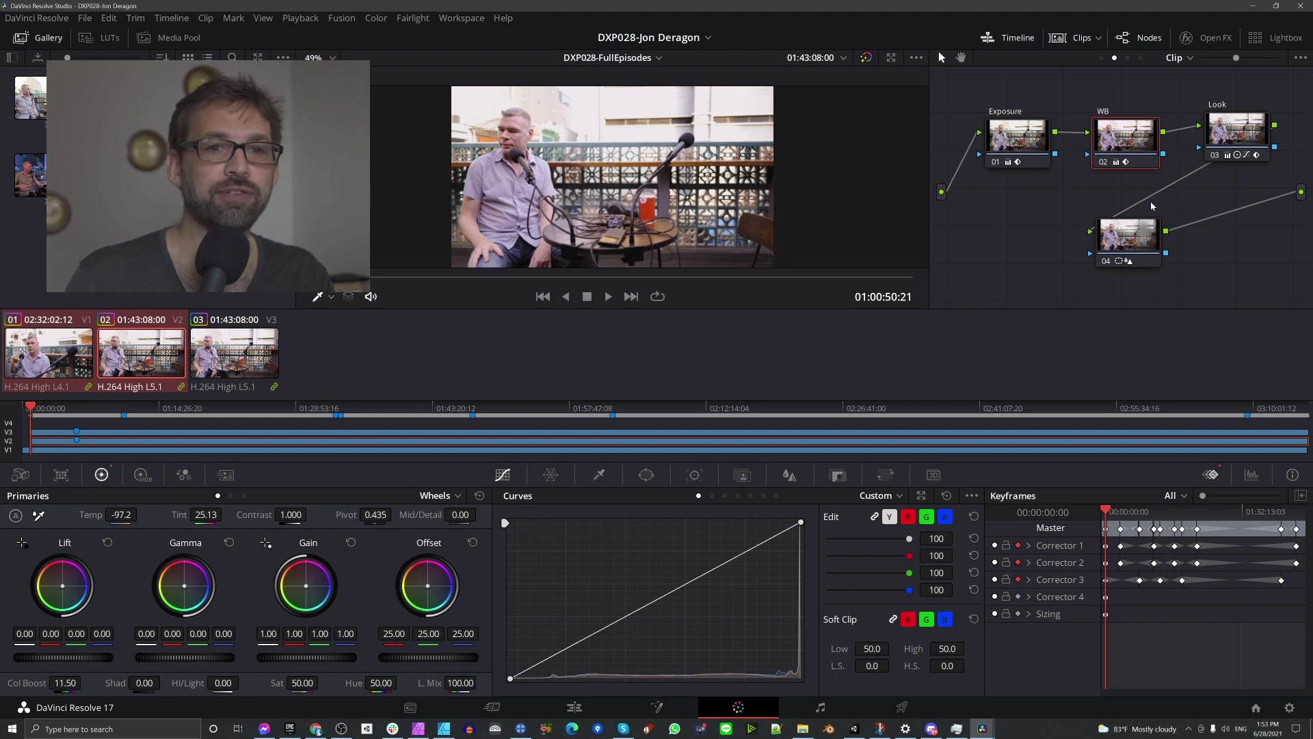
pyautogui.press('Down')
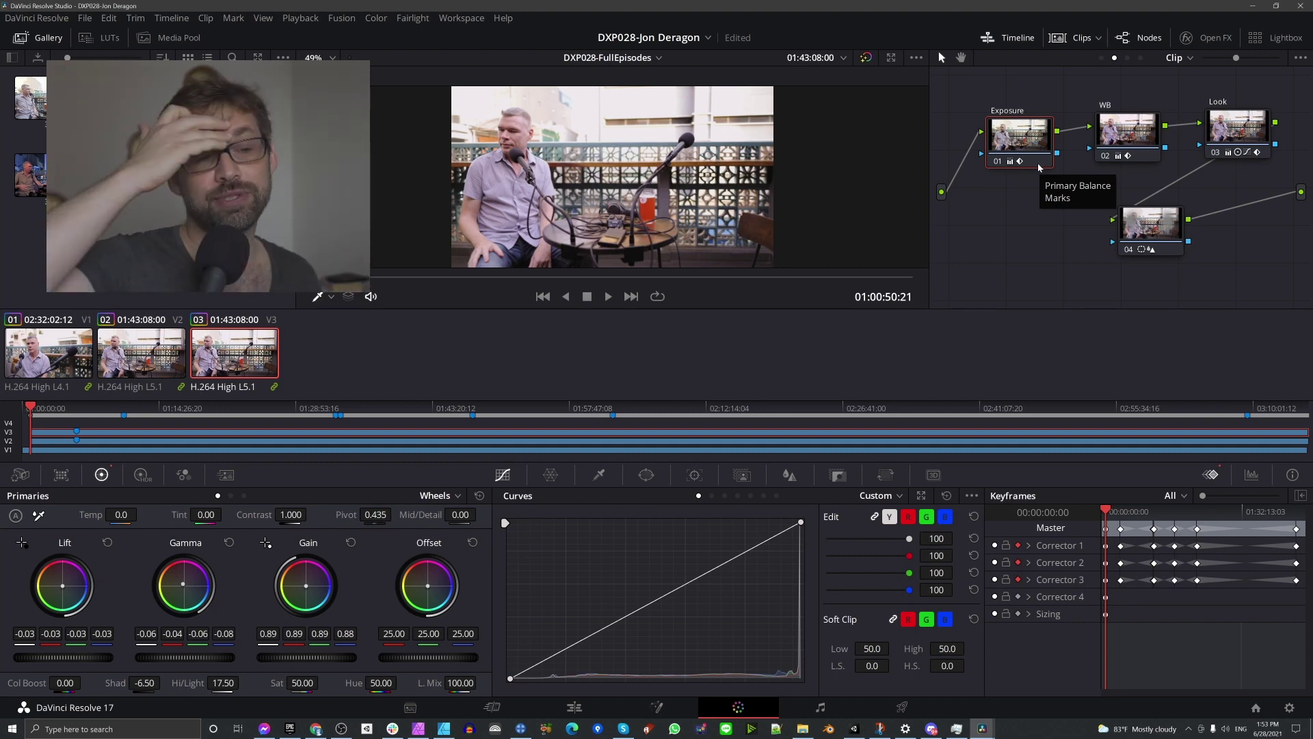
# - Jump to timeline start to bring up clip 01's WB node (Temp -97.2, Tint 25.13)
pyautogui.press('Home')
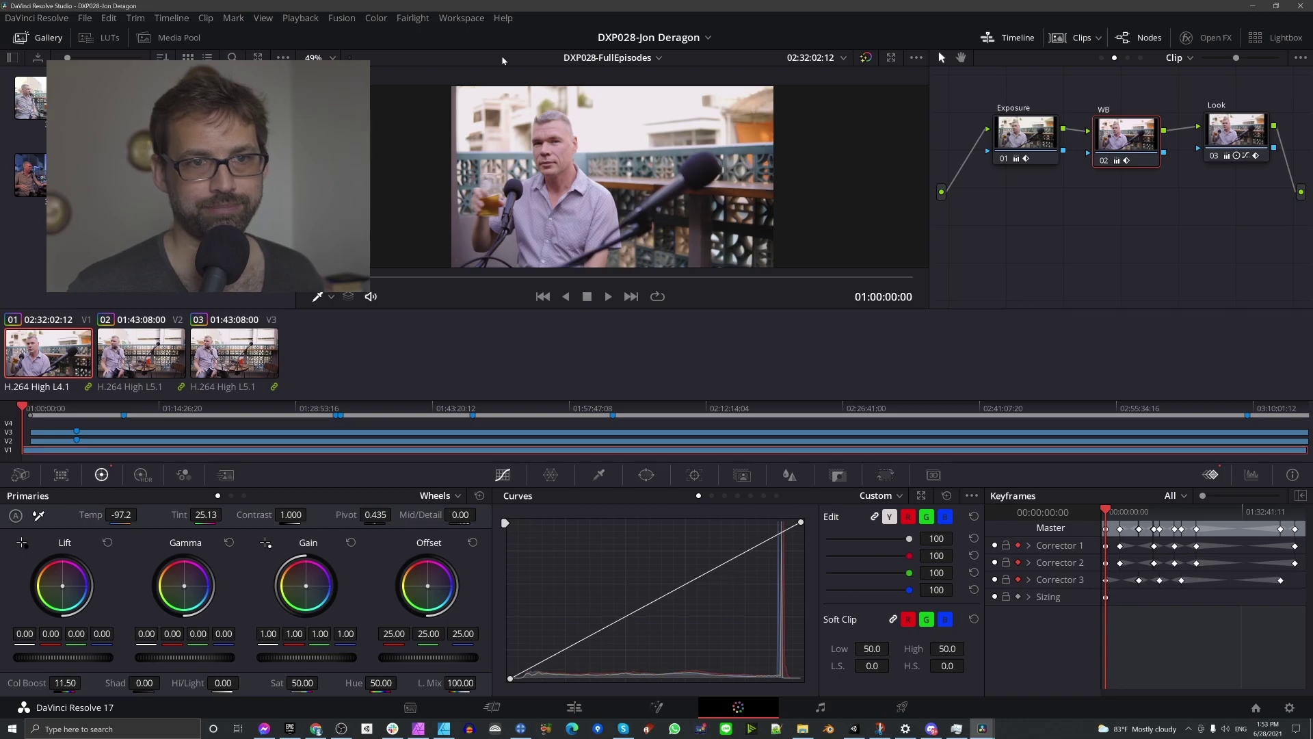